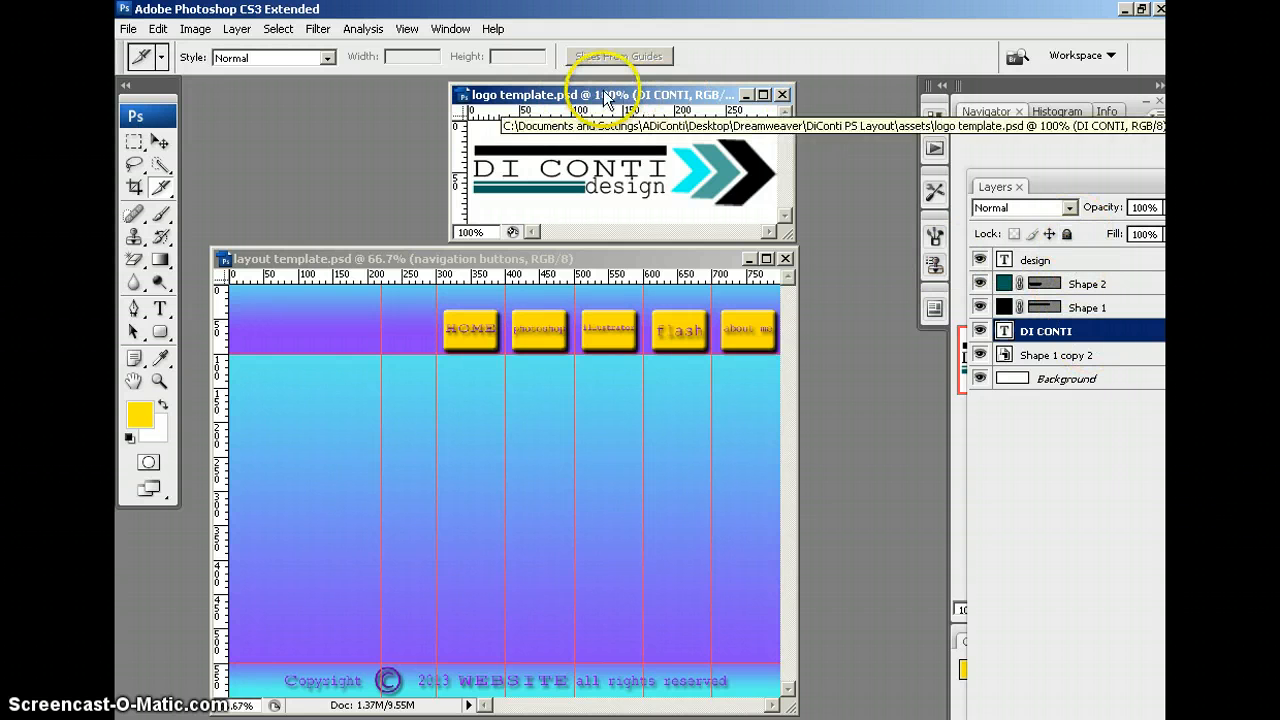
Inspect the logo's layers by hiding and reshowing the two text layers and the two bar shapes
{"action": "mouse_move", "coordinate": [604, 99]}
{"action": "left_mouse_down"}
{"action": "mouse_move", "coordinate": [520, 100]}
{"action": "mouse_move", "coordinate": [586, 104]}
{"action": "left_mouse_up"}
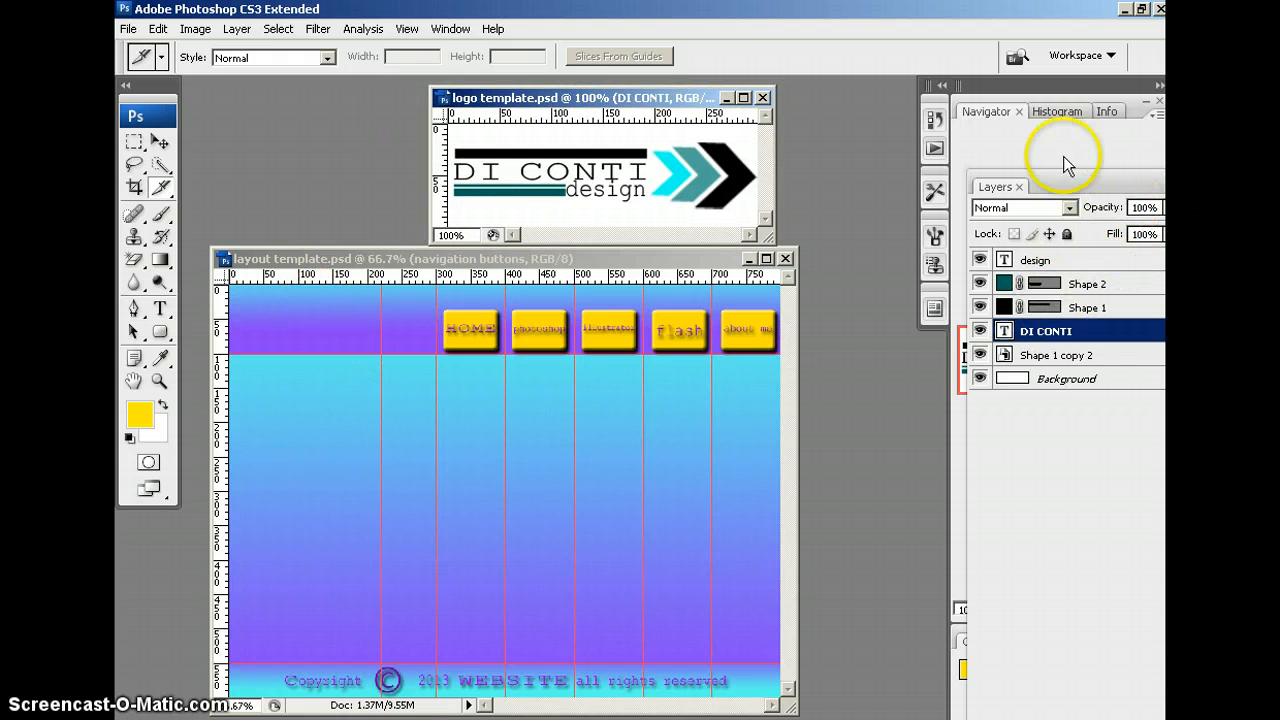
{"action": "left_click_drag", "start_coordinate": [980, 260], "coordinate": [980, 331]}
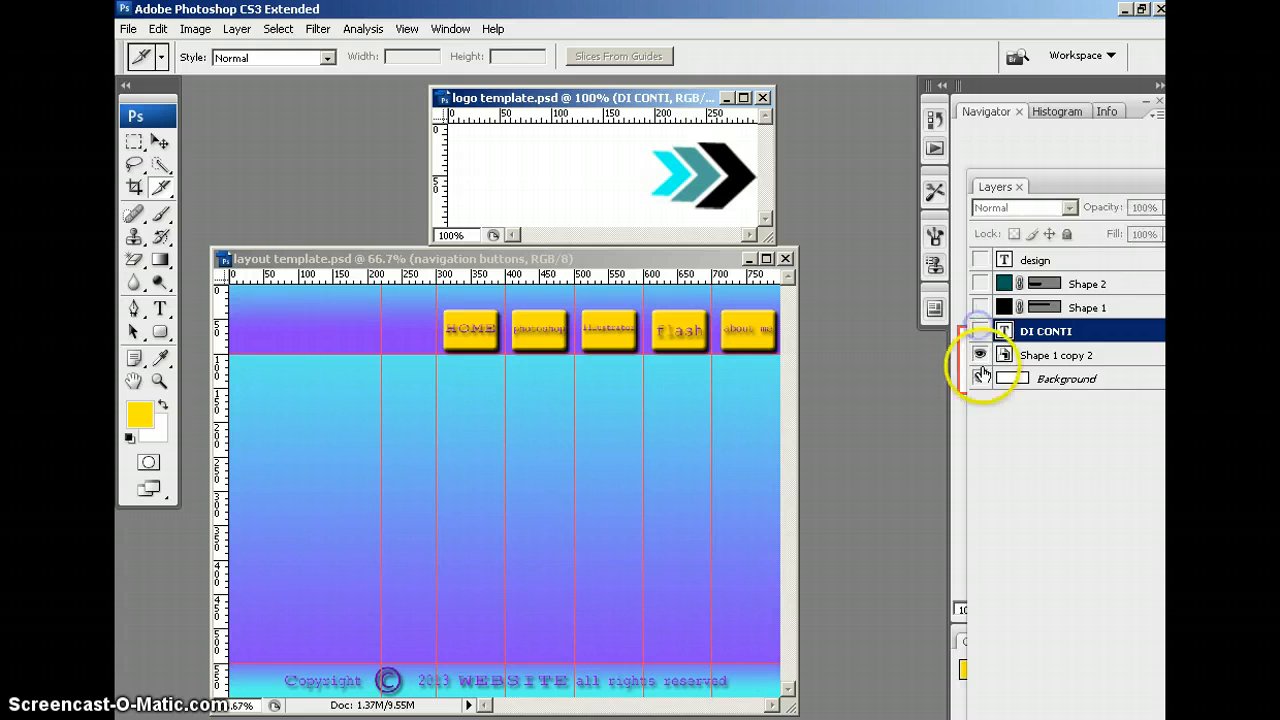
{"action": "left_click", "coordinate": [980, 331]}
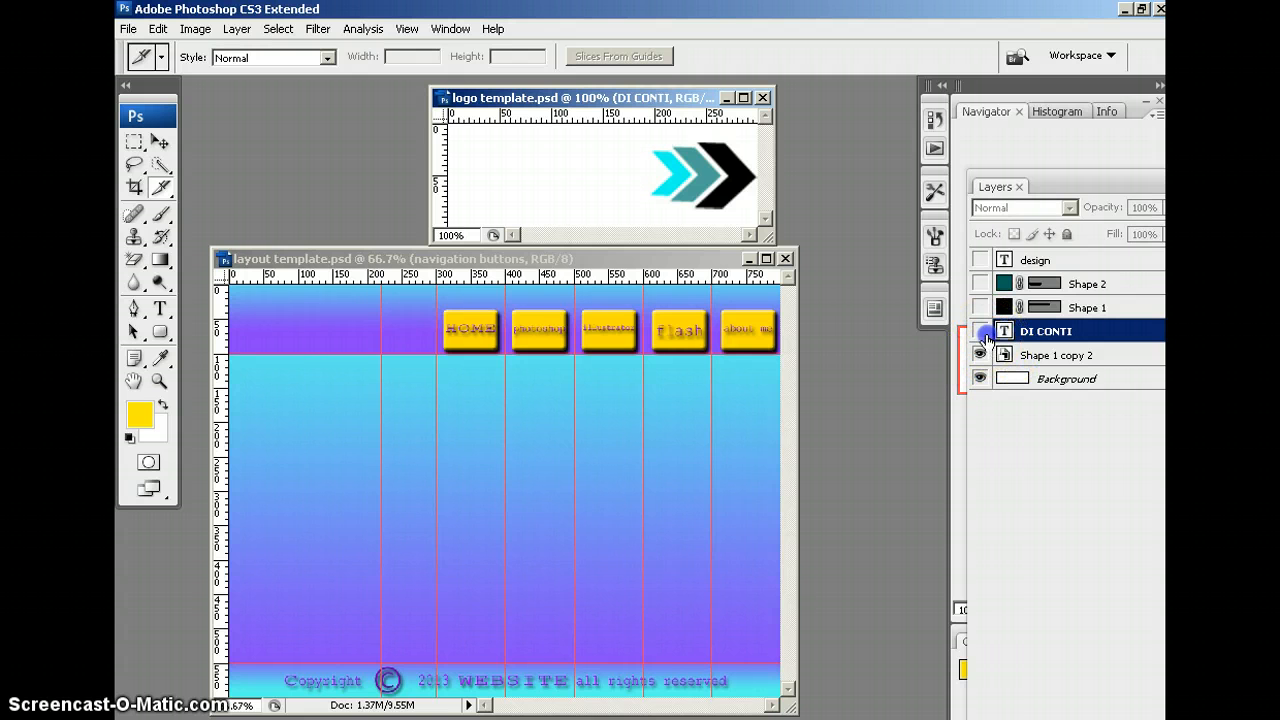
{"action": "left_click", "coordinate": [980, 260]}
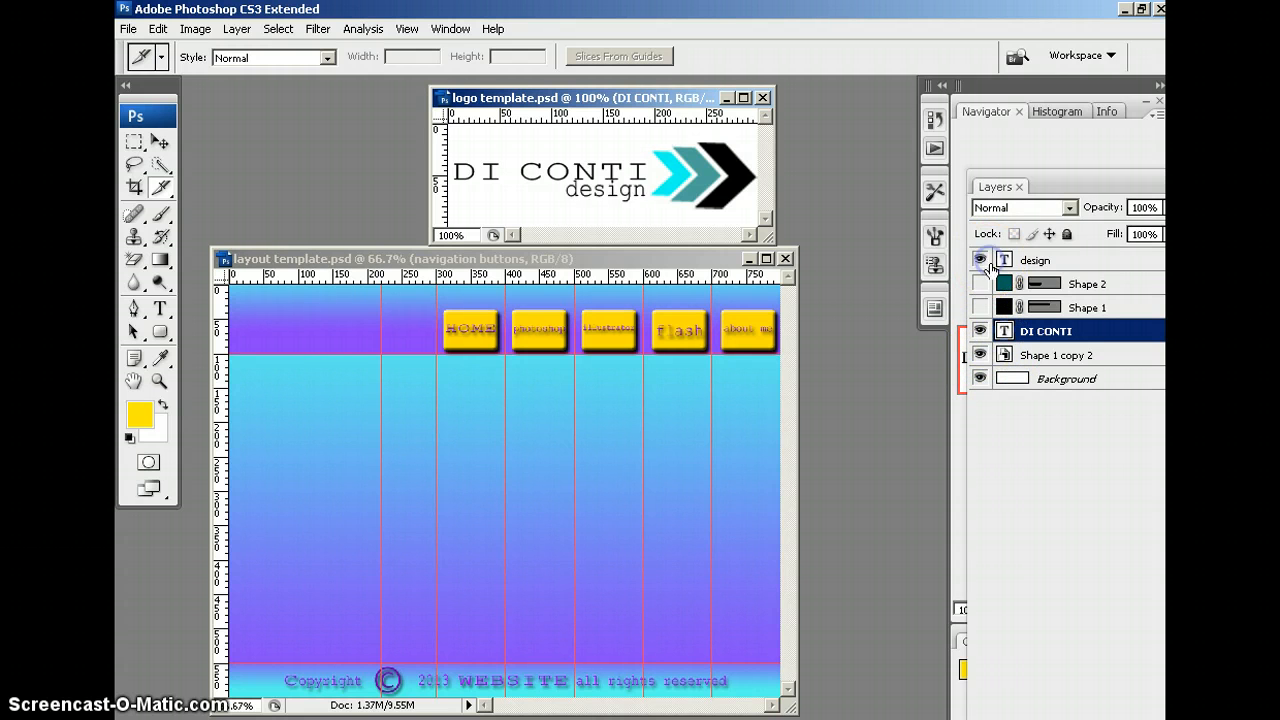
{"action": "left_click", "coordinate": [980, 284]}
{"action": "left_click", "coordinate": [980, 307]}
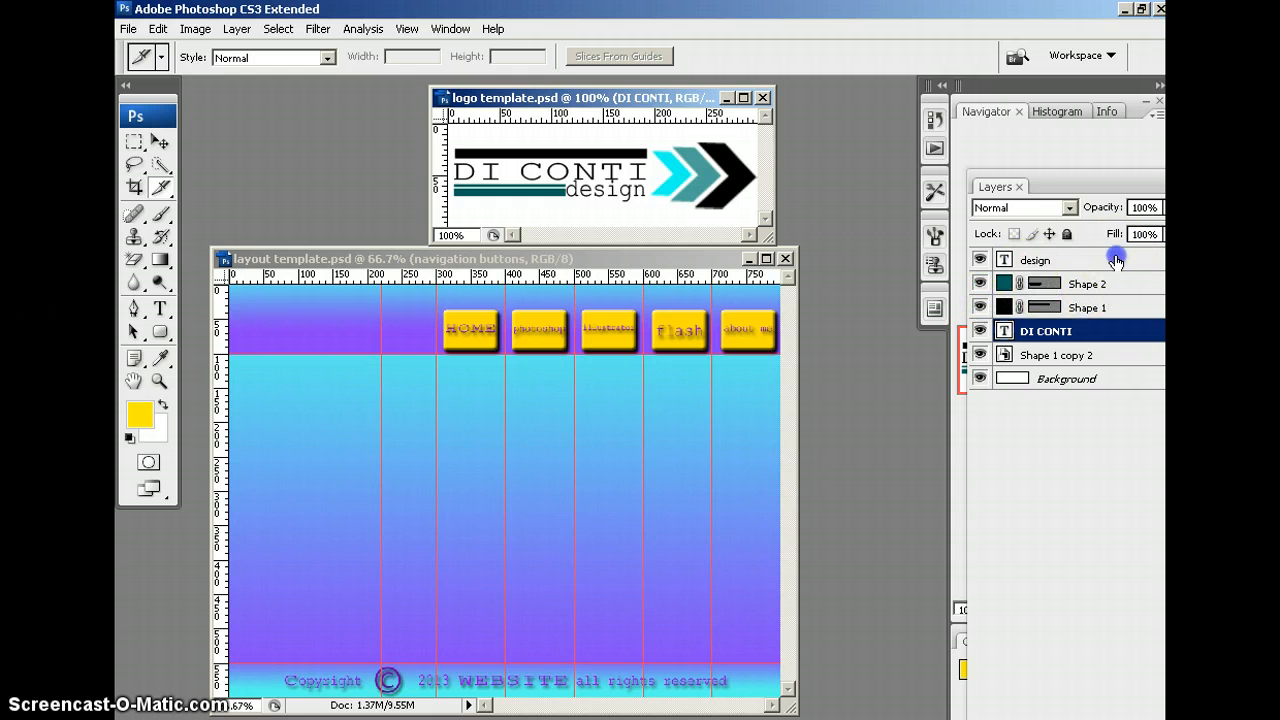
Hide the white Background of the logo and convert the five layers from design to Shape 1 copy 2 into one smart object
{"action": "left_click", "coordinate": [1110, 259]}
{"action": "left_click", "coordinate": [980, 379]}
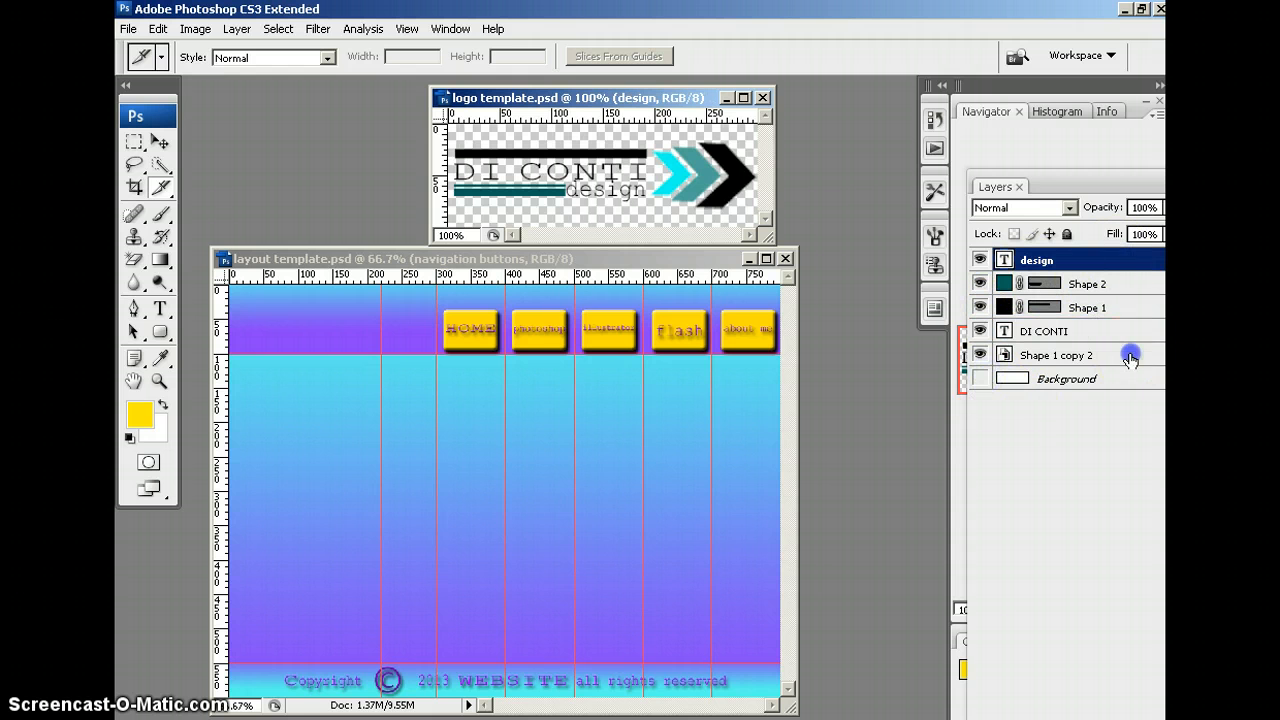
{"action": "left_click", "coordinate": [1110, 355], "text": "shift"}
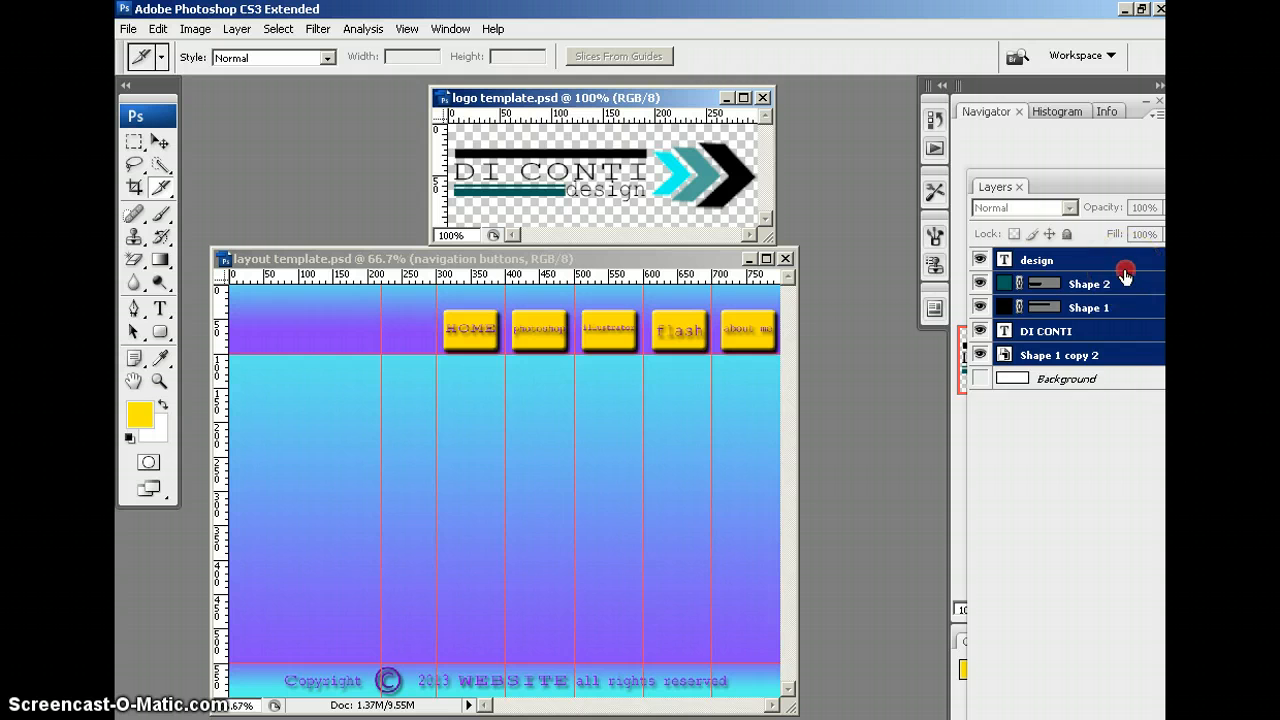
{"action": "right_click", "coordinate": [1125, 275]}
{"action": "left_click", "coordinate": [1050, 362]}
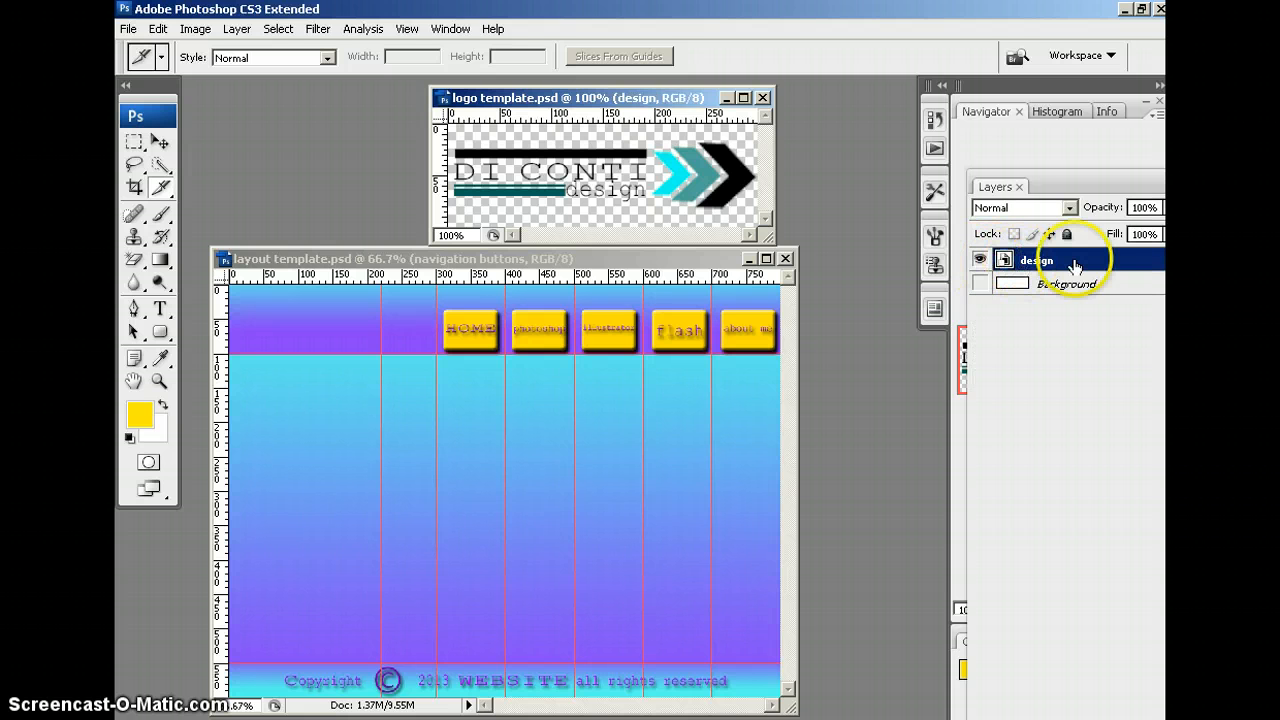
Copy the logo smart object into layout template.psd and place it in the header, left of the HOME button
{"action": "mouse_move", "coordinate": [1069, 260]}
{"action": "left_mouse_down"}
{"action": "mouse_move", "coordinate": [421, 288]}
{"action": "mouse_move", "coordinate": [1075, 263]}
{"action": "mouse_move", "coordinate": [403, 294]}
{"action": "mouse_move", "coordinate": [360, 309]}
{"action": "mouse_move", "coordinate": [415, 317]}
{"action": "left_mouse_up"}
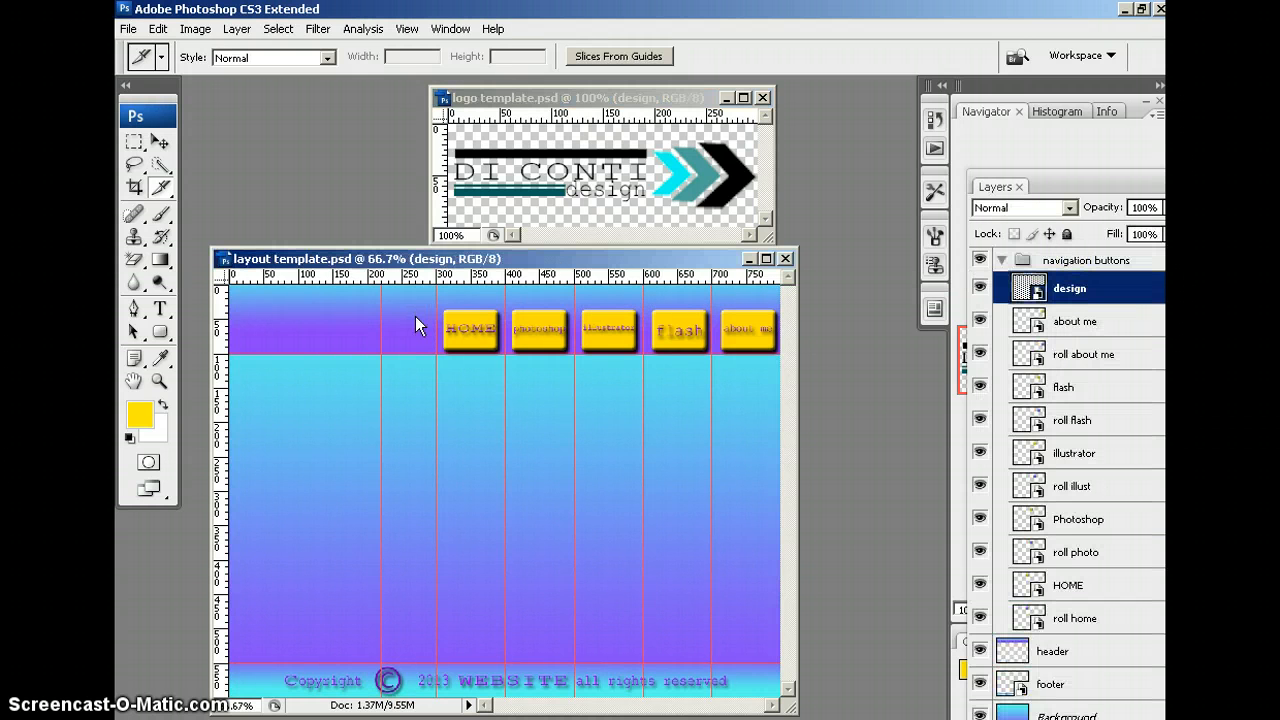
{"action": "left_click", "coordinate": [159, 143]}
{"action": "left_click_drag", "start_coordinate": [321, 338], "coordinate": [281, 332]}
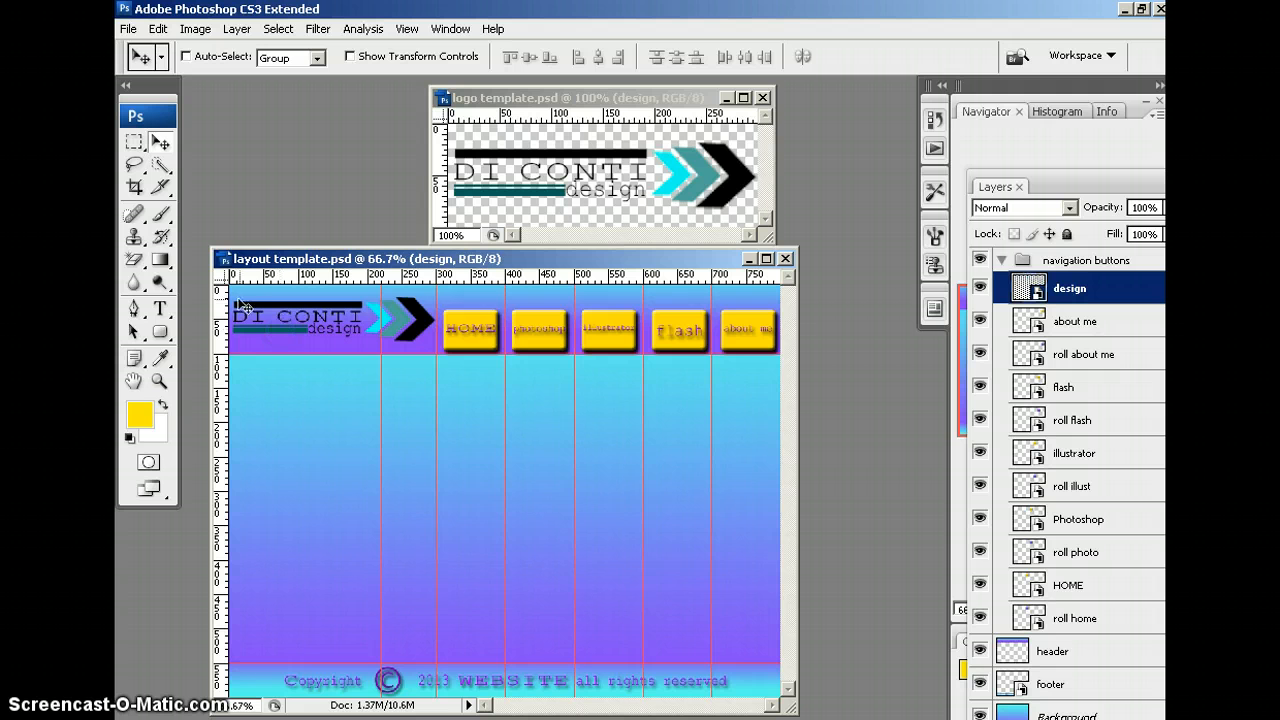
Move the layout document clear of the logo document and close logo template.psd, saving its changes
{"action": "left_click", "coordinate": [422, 260]}
{"action": "left_click_drag", "start_coordinate": [422, 260], "coordinate": [438, 234]}
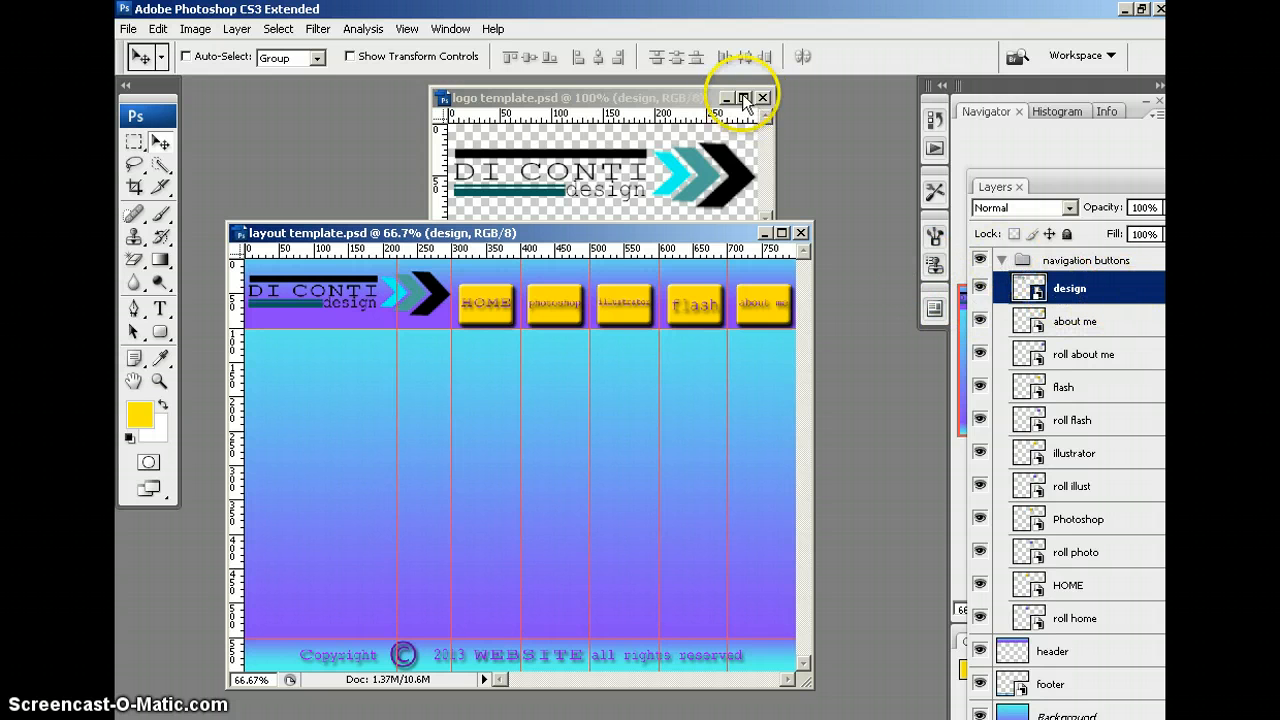
{"action": "left_click", "coordinate": [665, 101]}
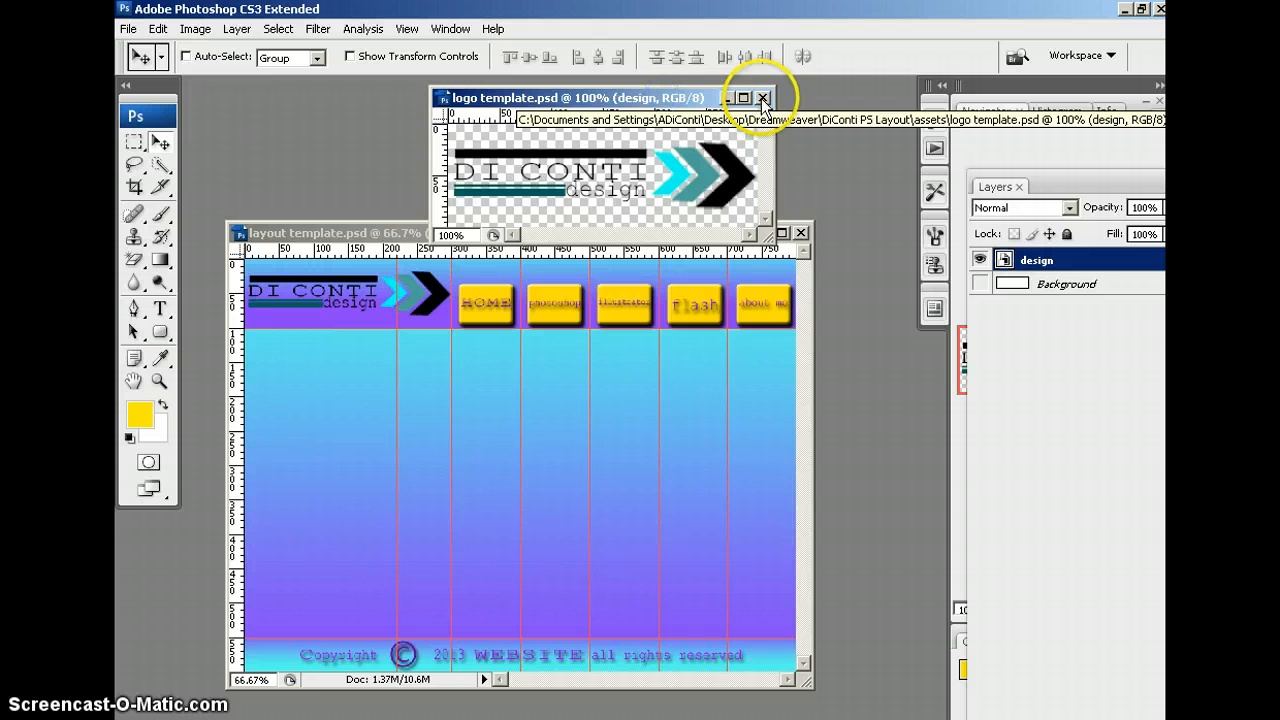
{"action": "left_click", "coordinate": [762, 98]}
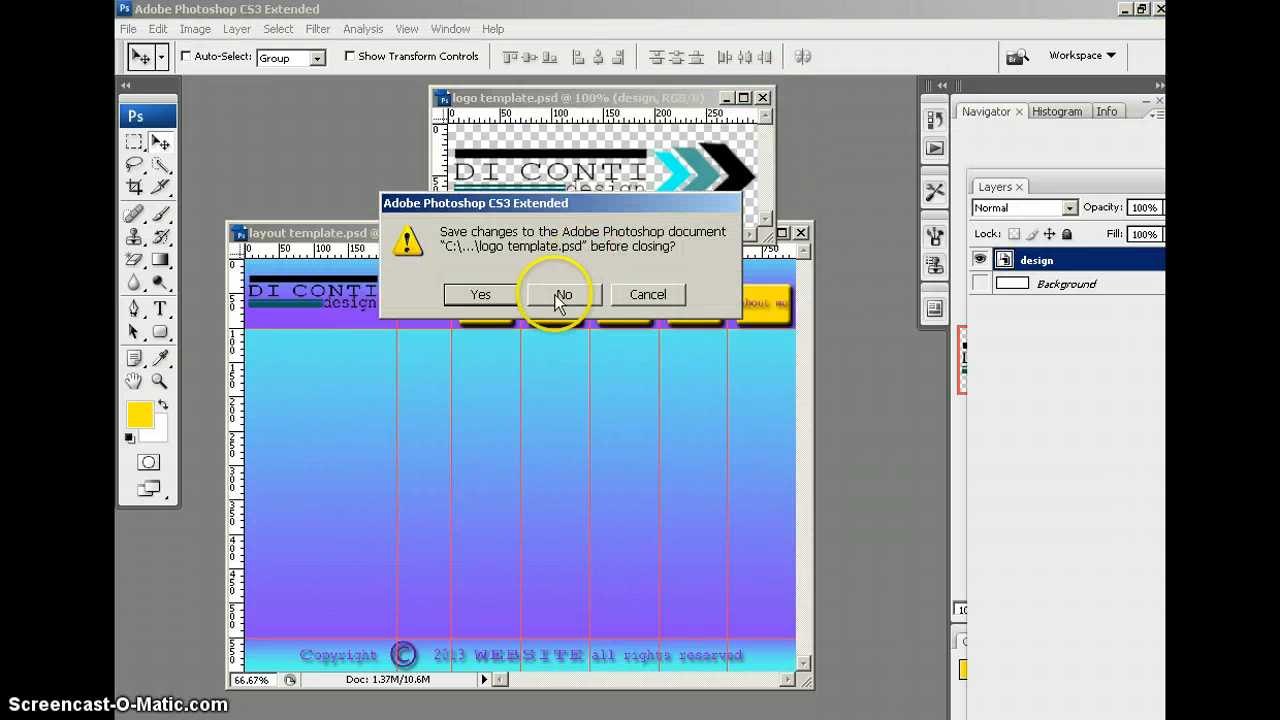
{"action": "left_click", "coordinate": [481, 294]}
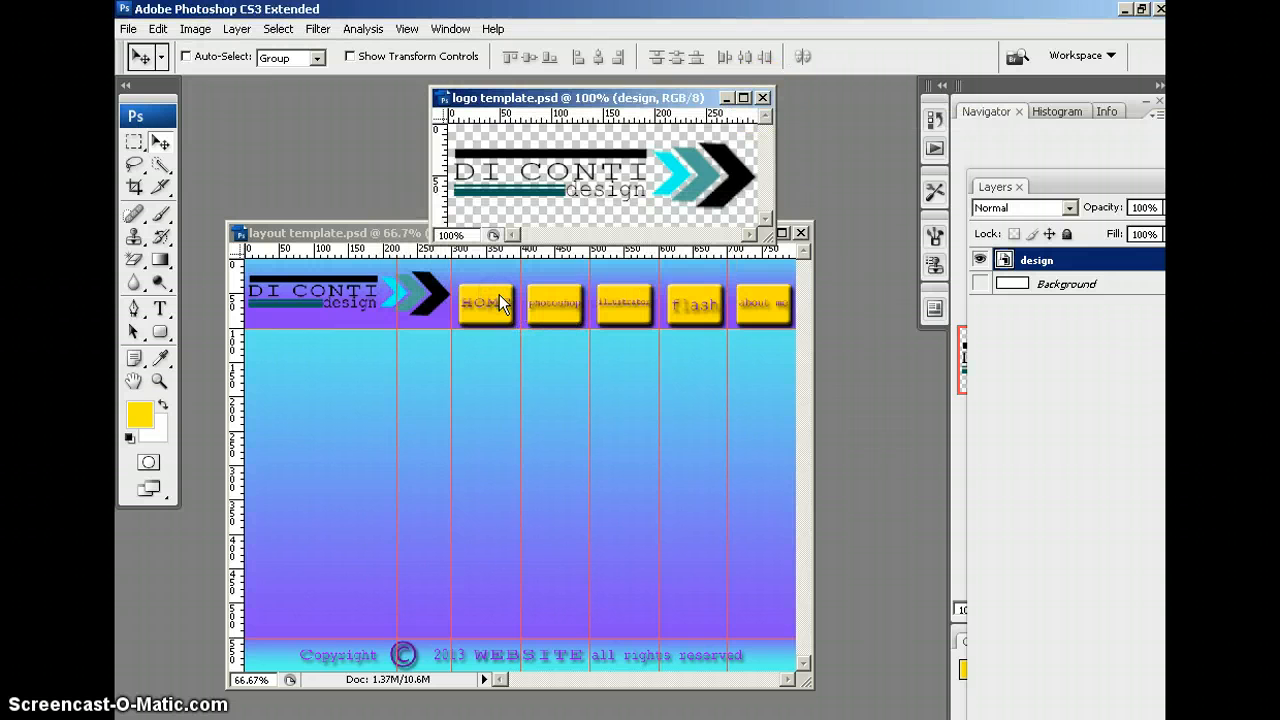
Move the design logo layer out of the navigation buttons group to the top of the layer stack and collapse the group
{"action": "left_click", "coordinate": [1030, 290]}
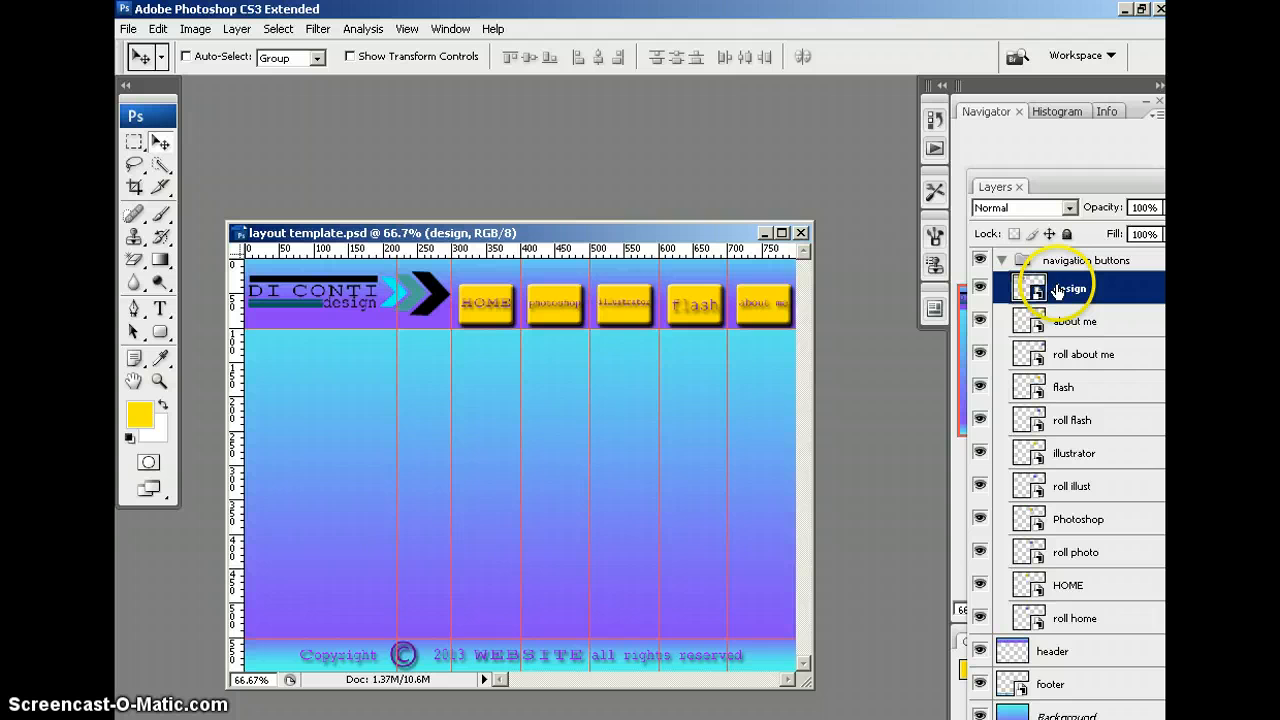
{"action": "left_click", "coordinate": [980, 288]}
{"action": "left_click", "coordinate": [980, 288]}
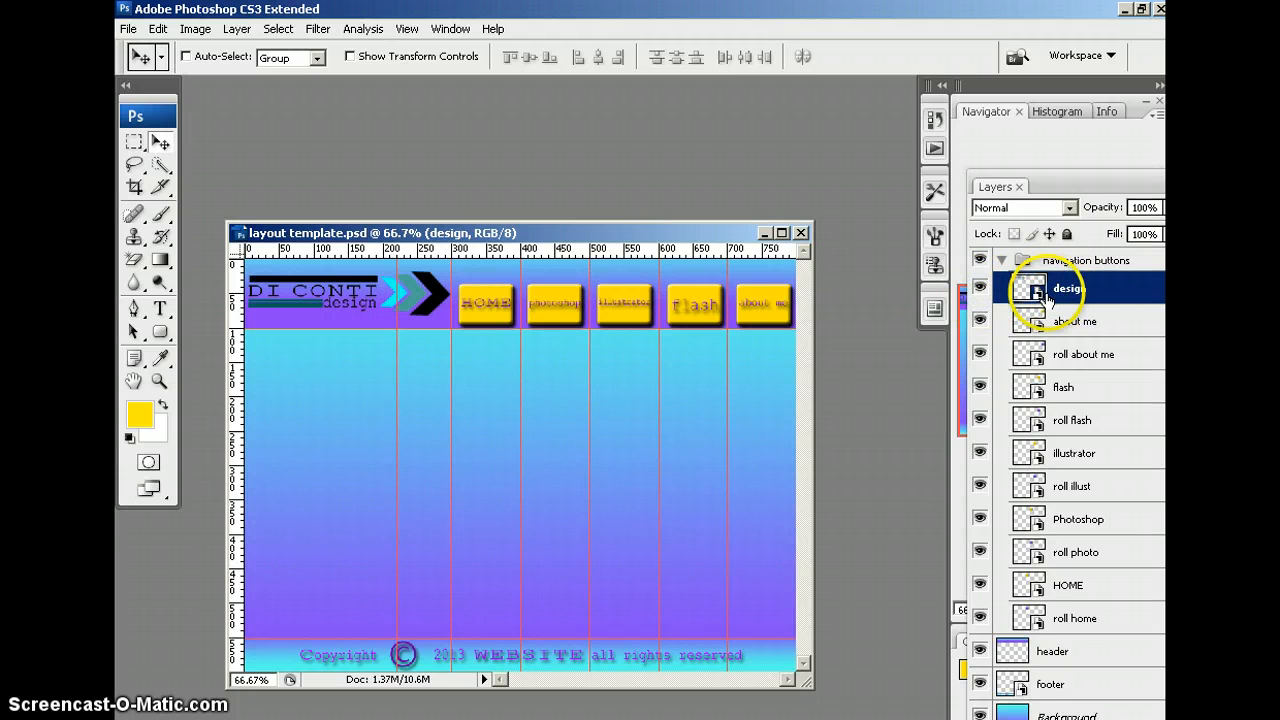
{"action": "left_click", "coordinate": [1003, 261]}
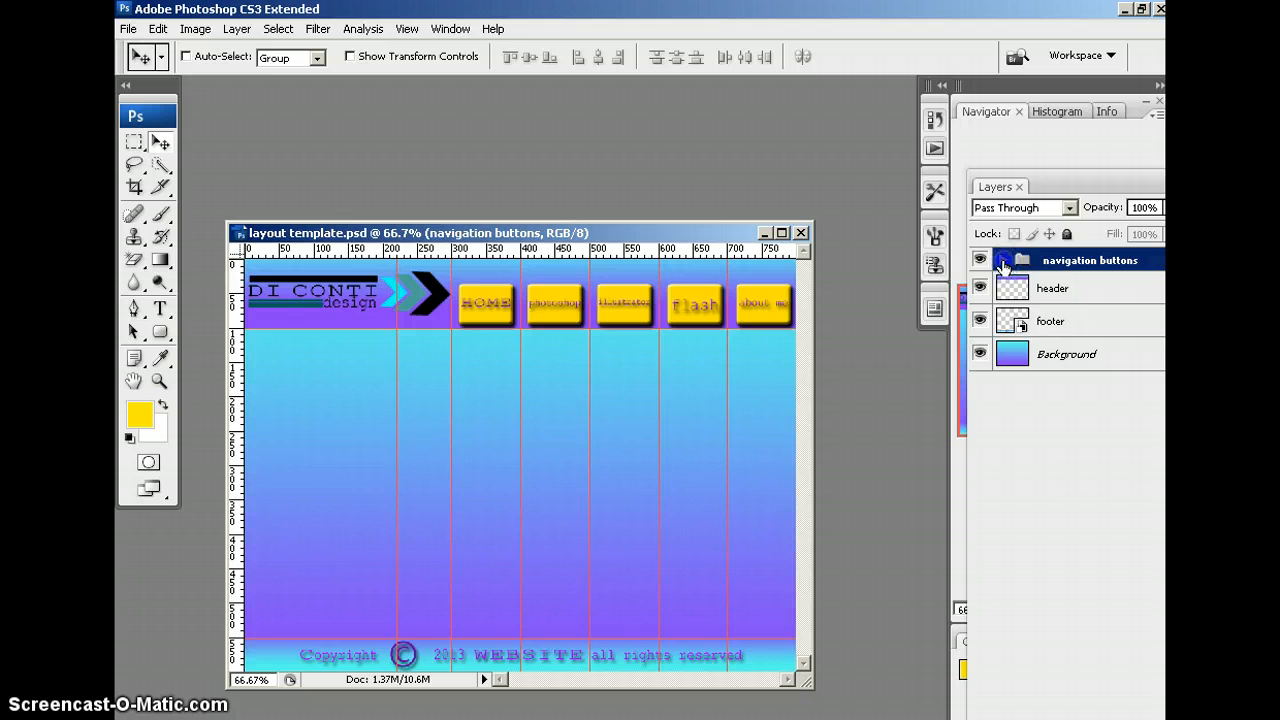
{"action": "left_click", "coordinate": [1003, 262]}
{"action": "double_click", "coordinate": [1036, 289]}
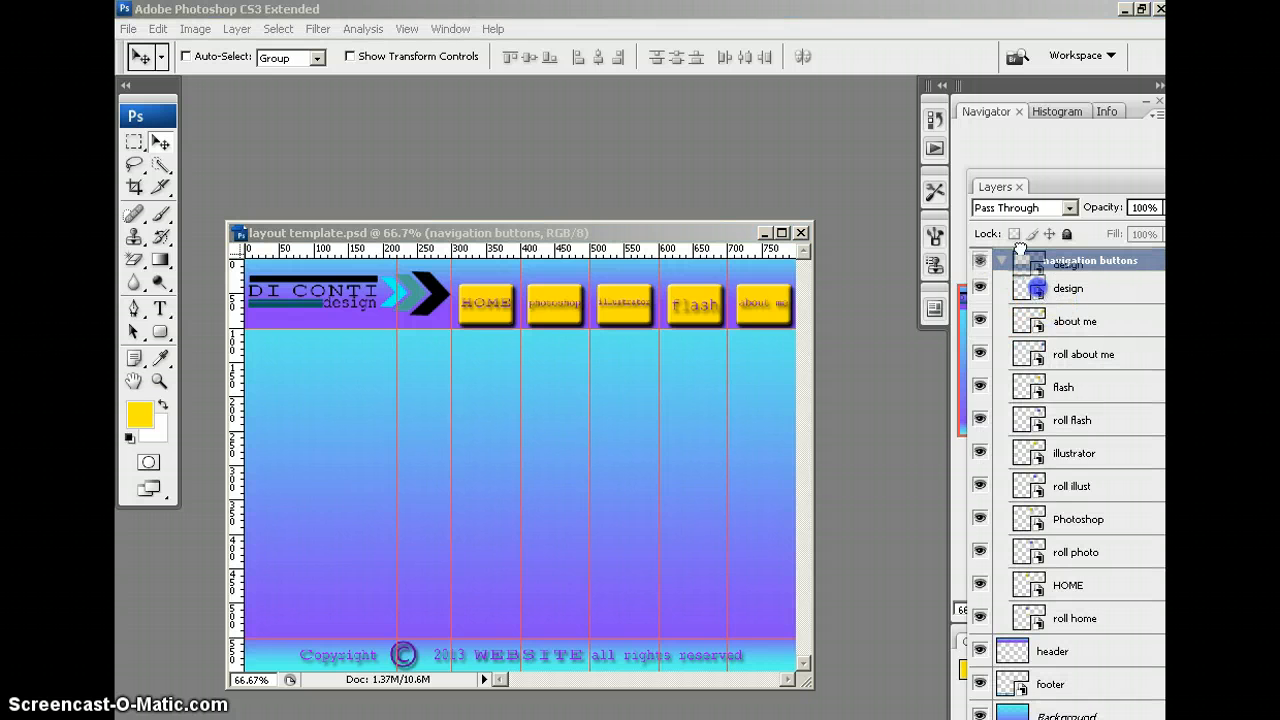
{"action": "left_click_drag", "start_coordinate": [1020, 248], "coordinate": [1020, 252]}
{"action": "left_click", "coordinate": [1002, 291]}
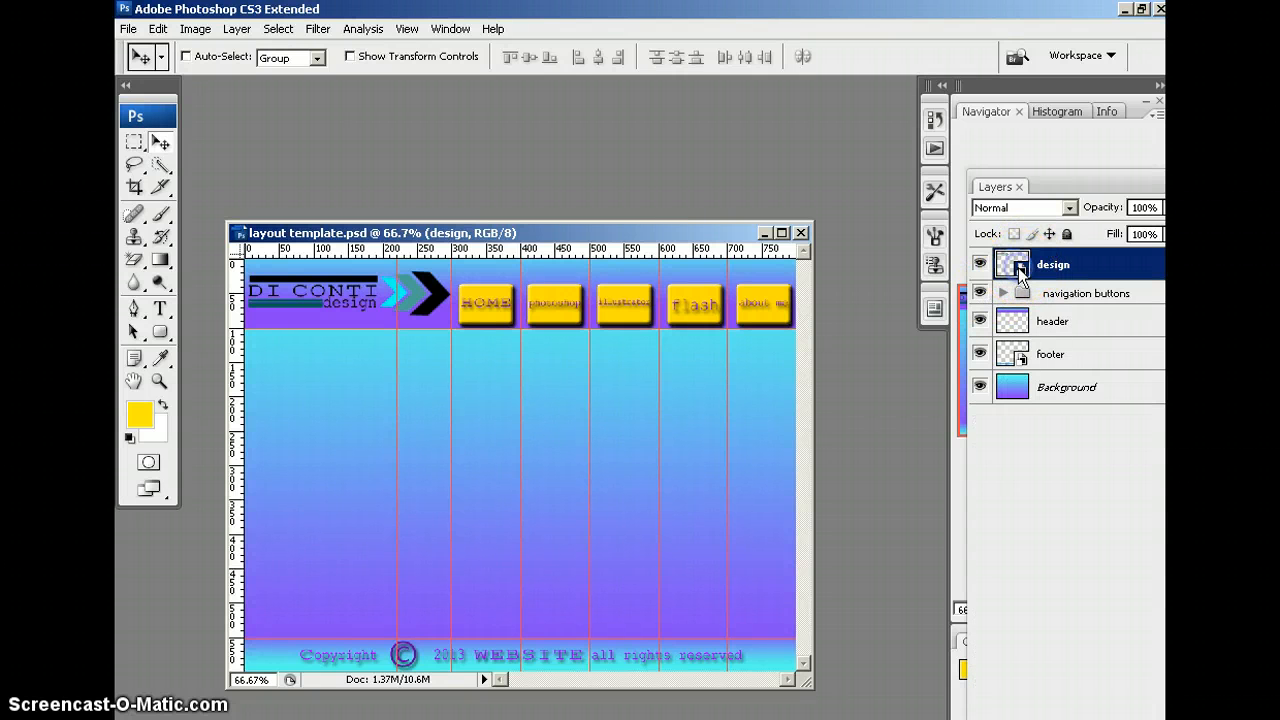
Open the logo smart object's contents for editing and check the design and Shape 2 layers by toggling their visibility
{"action": "double_click", "coordinate": [1019, 268]}
{"action": "left_click", "coordinate": [633, 332]}
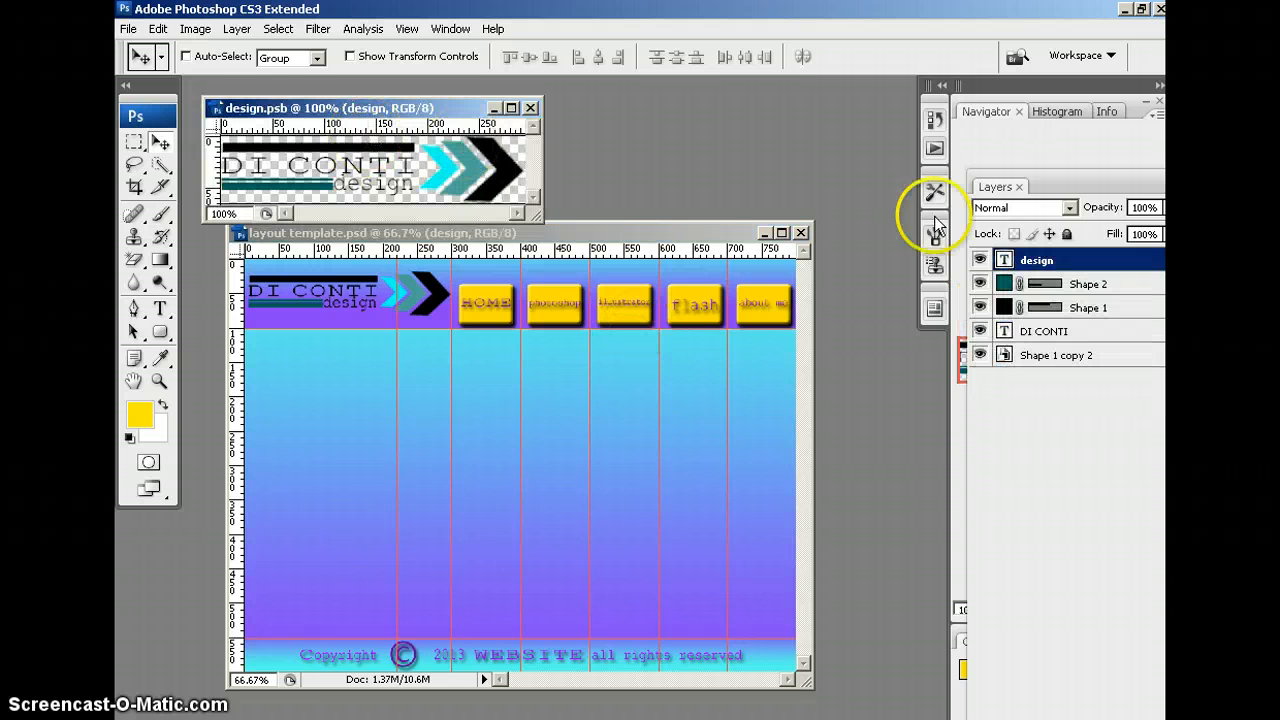
{"action": "left_click", "coordinate": [981, 260]}
{"action": "left_click", "coordinate": [981, 260]}
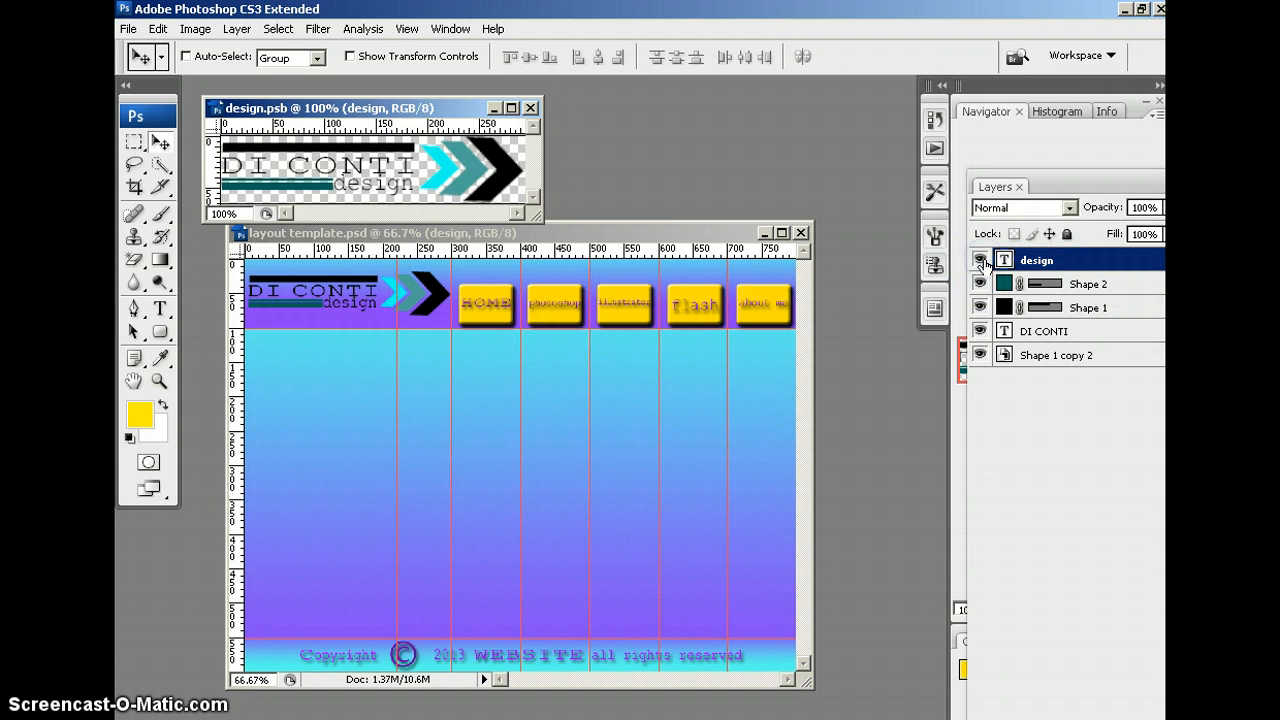
{"action": "left_click", "coordinate": [980, 284]}
{"action": "left_click", "coordinate": [980, 284]}
Merge the Shape 2 and Shape 1 bar layers into a single layer
{"action": "left_click", "coordinate": [1130, 287]}
{"action": "left_click", "coordinate": [1128, 309], "text": "shift"}
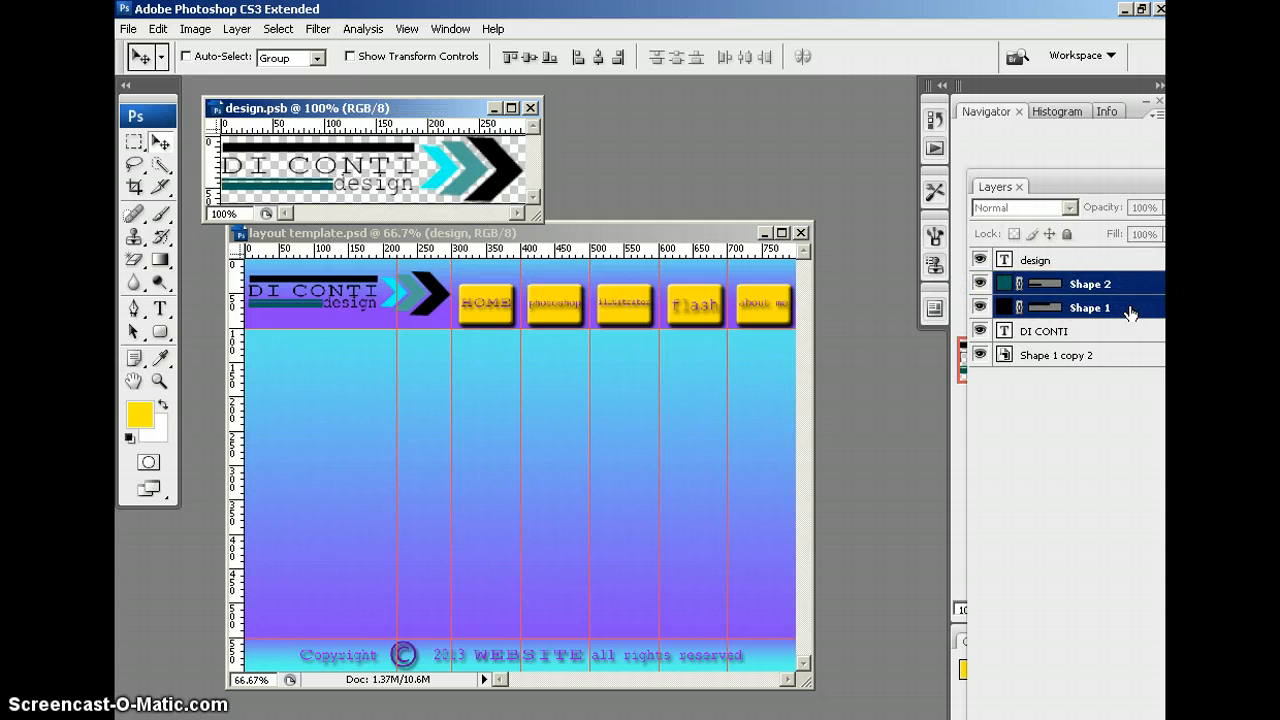
{"action": "right_click", "coordinate": [1130, 308]}
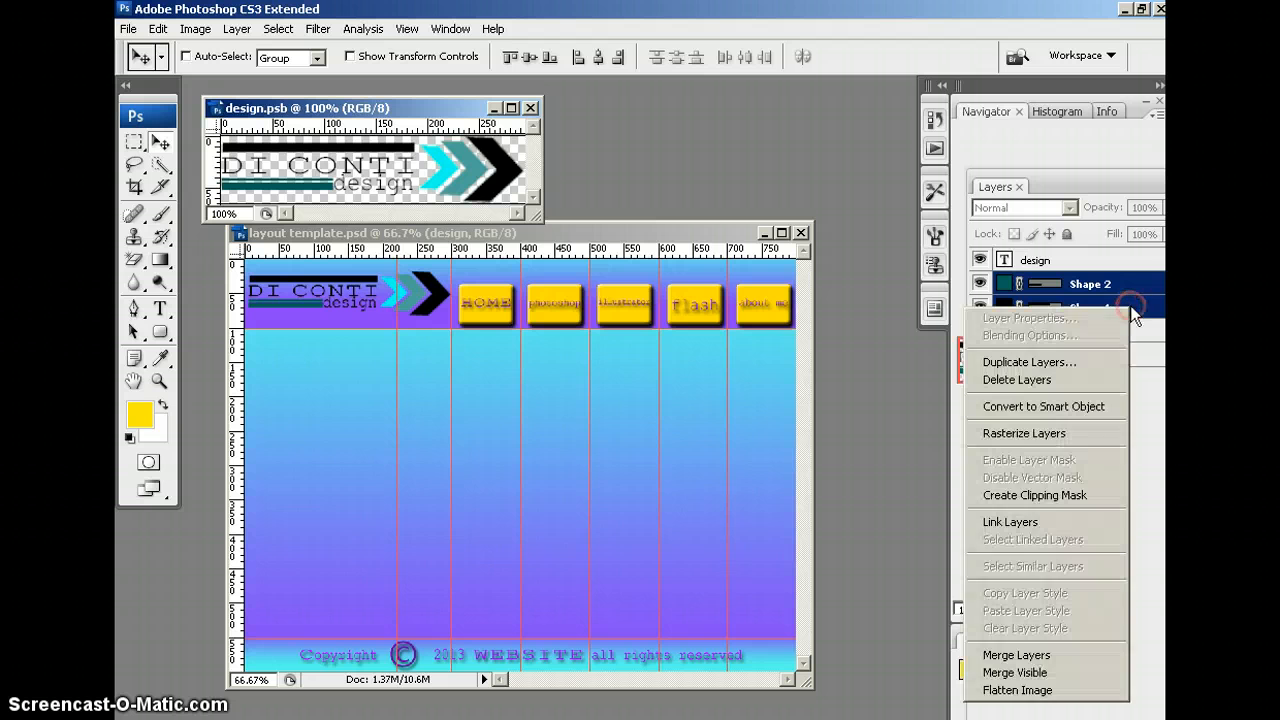
{"action": "left_click", "coordinate": [1028, 655]}
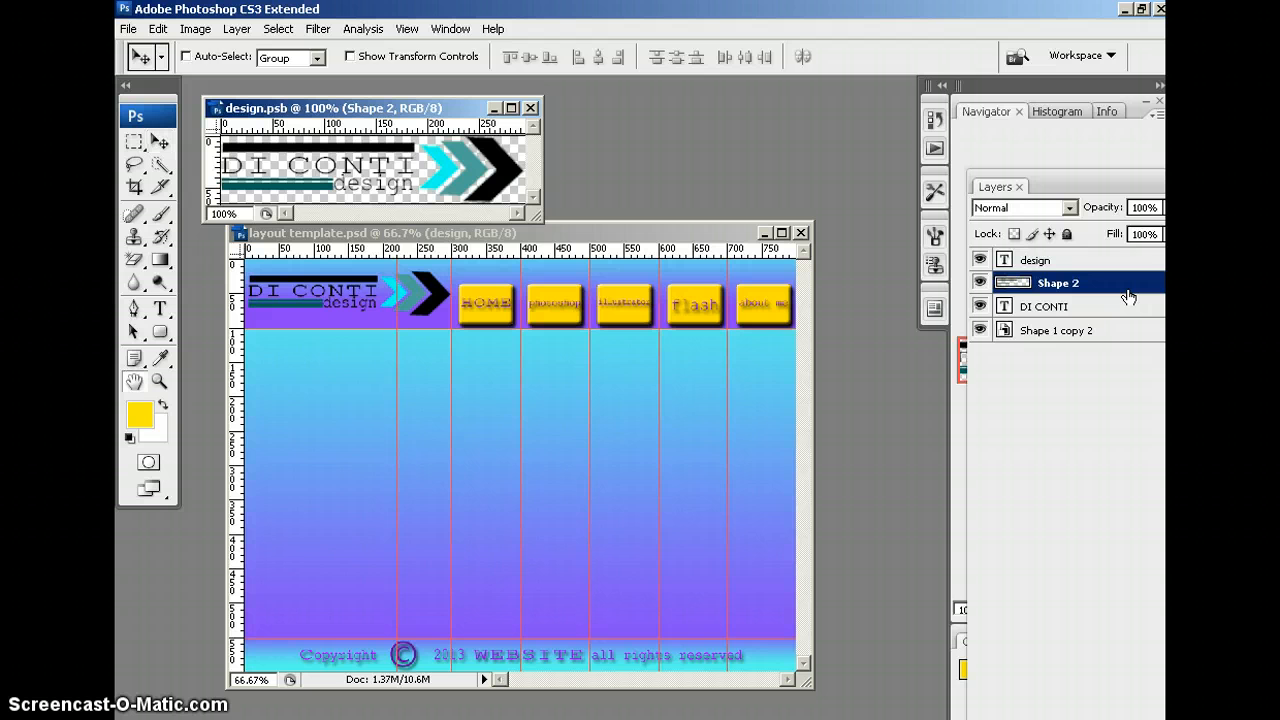
Add a Drop Shadow layer style with default settings to the merged bars layer
{"action": "double_click", "coordinate": [1128, 290]}
{"action": "left_click", "coordinate": [423, 569]}
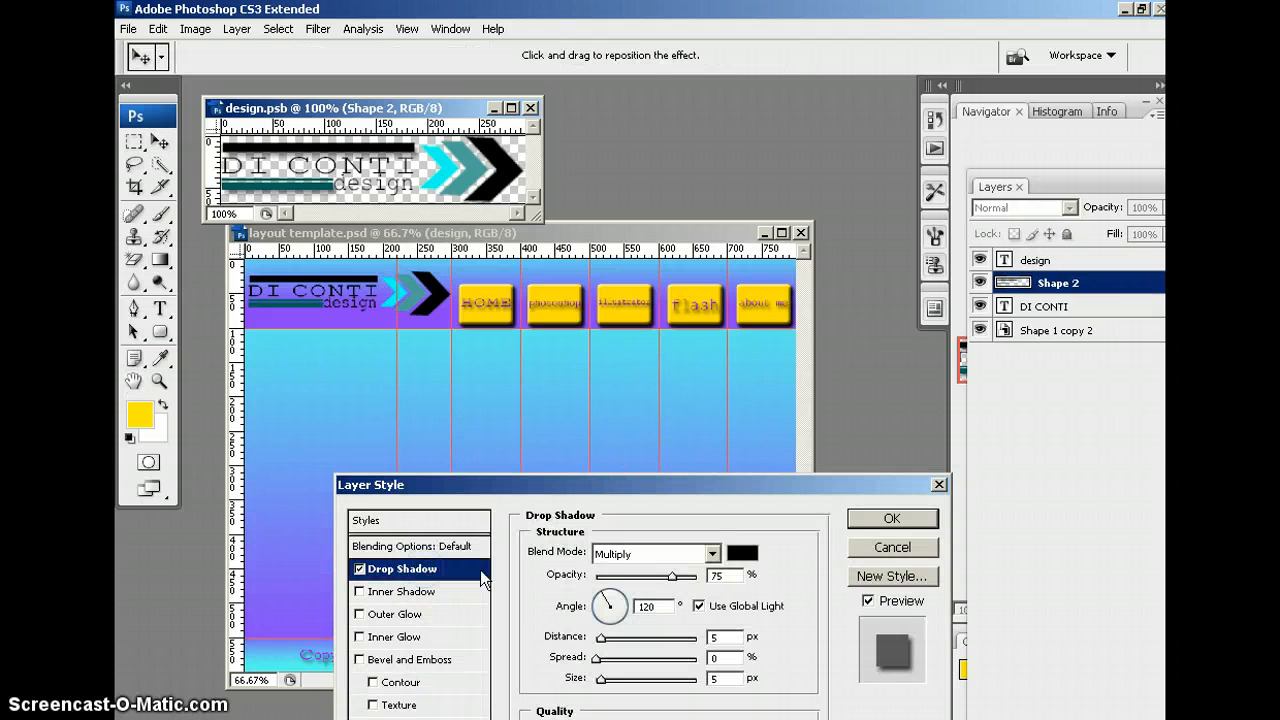
{"action": "left_click", "coordinate": [896, 519]}
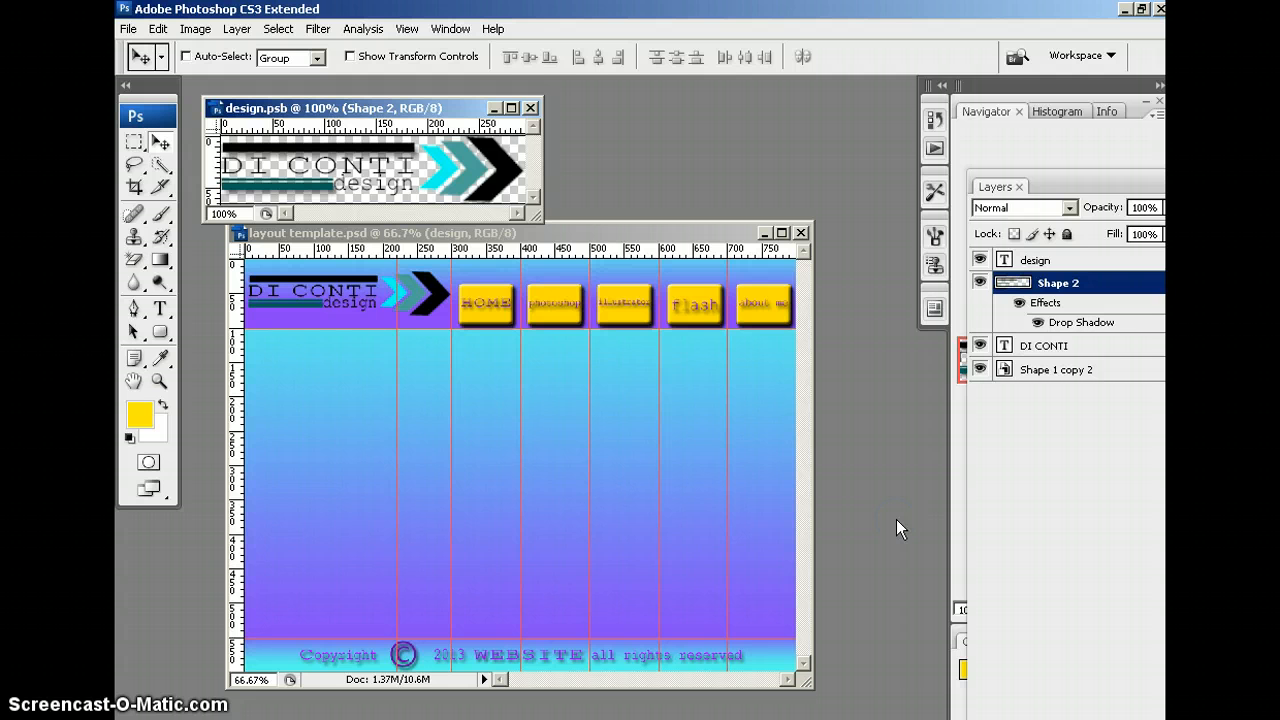
Close the smart object's document to update the logo in the layout, then reposition and enlarge the layout document window
{"action": "left_click", "coordinate": [530, 107]}
{"action": "left_click_drag", "start_coordinate": [591, 235], "coordinate": [606, 135]}
{"action": "left_click_drag", "start_coordinate": [821, 588], "coordinate": [874, 687]}
{"action": "mouse_move", "coordinate": [630, 127]}
{"action": "left_mouse_down"}
{"action": "mouse_move", "coordinate": [617, 106]}
{"action": "mouse_move", "coordinate": [649, 86]}
{"action": "mouse_move", "coordinate": [628, 103]}
{"action": "left_mouse_up"}
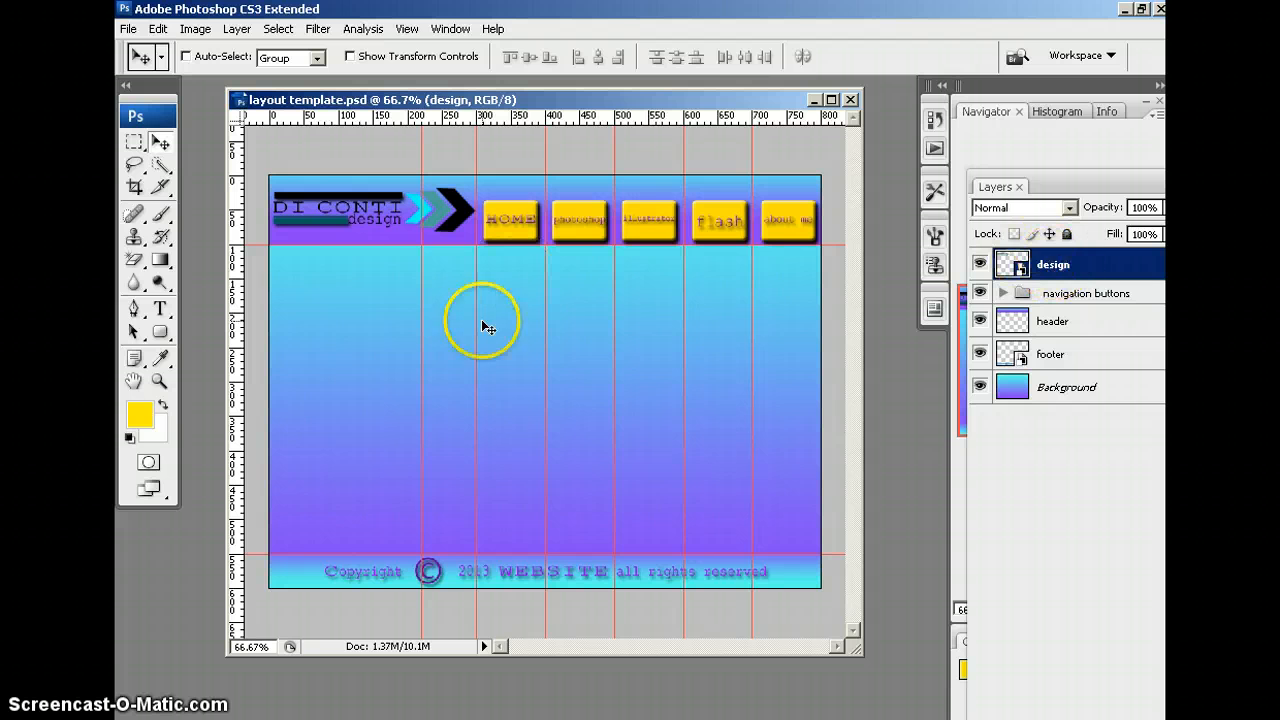
Set up the Rounded Rectangle tool to draw filled pixels
{"action": "left_click", "coordinate": [160, 333]}
{"action": "left_click", "coordinate": [160, 335]}
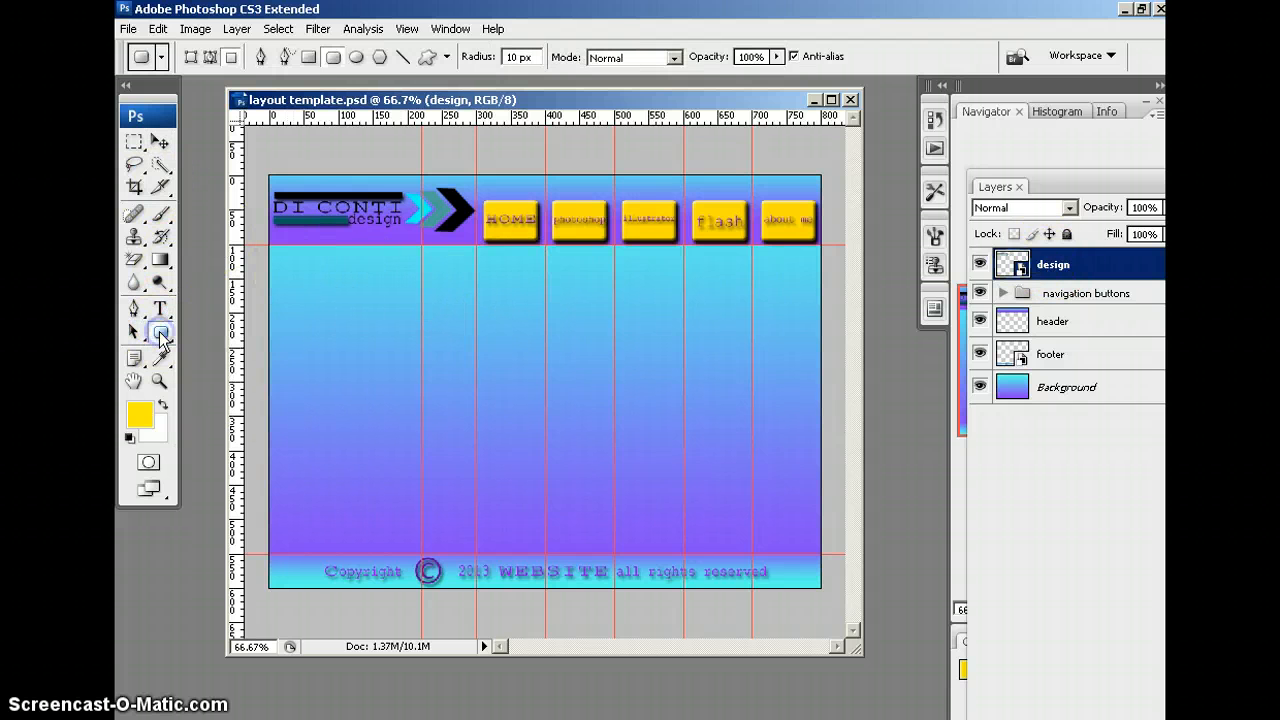
{"action": "left_click", "coordinate": [160, 335]}
{"action": "left_click", "coordinate": [241, 354]}
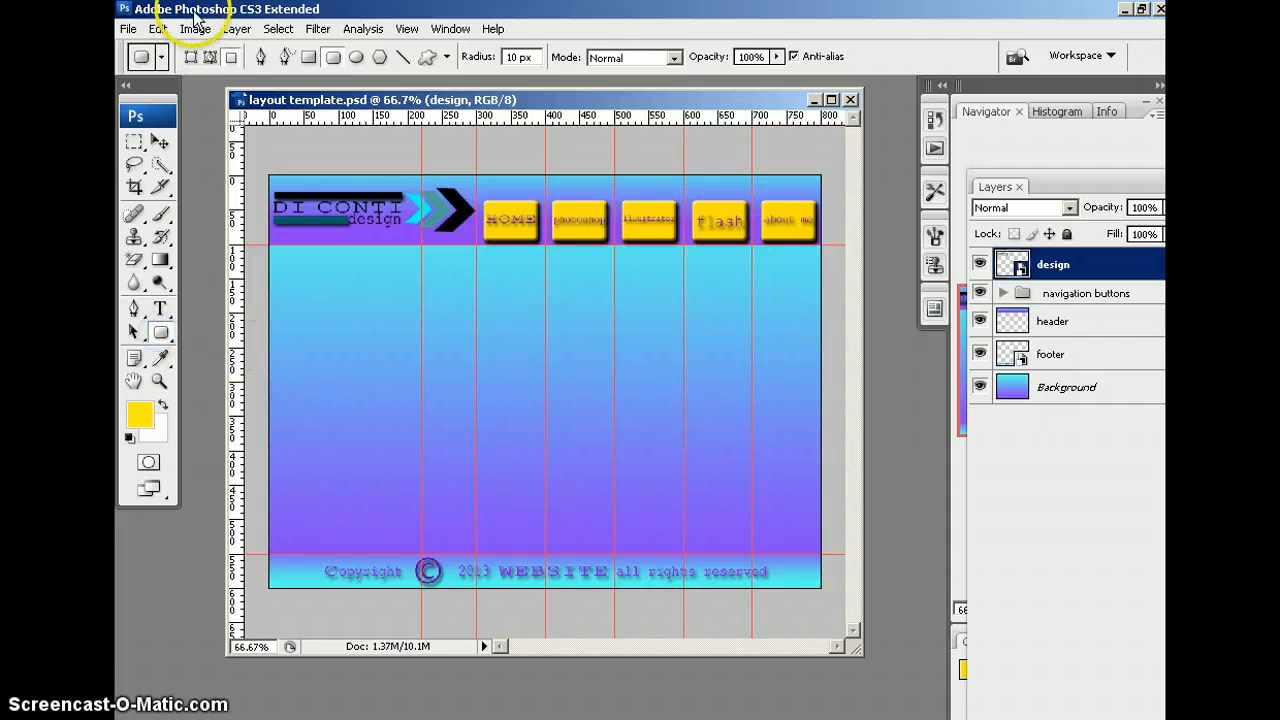
{"action": "left_click", "coordinate": [231, 58]}
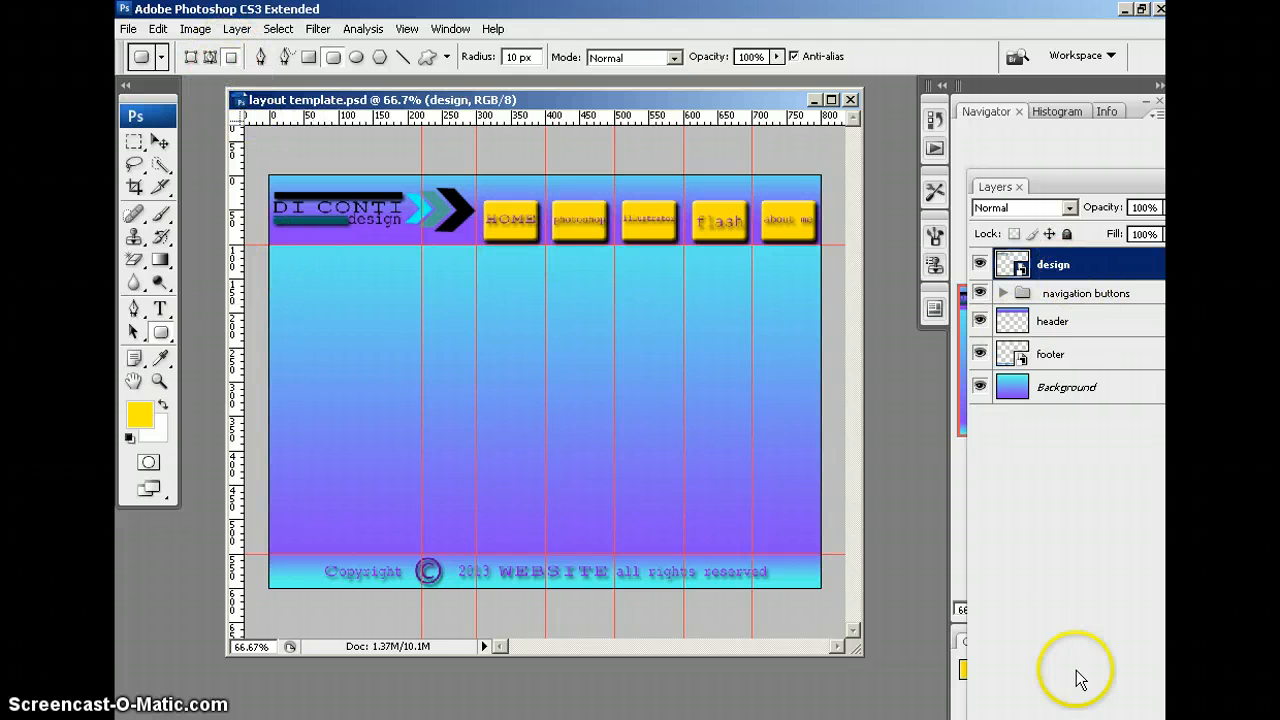
Reposition and shorten the floating layer list, and add a new layer named "left column" above the logo
{"action": "left_click", "coordinate": [996, 188]}
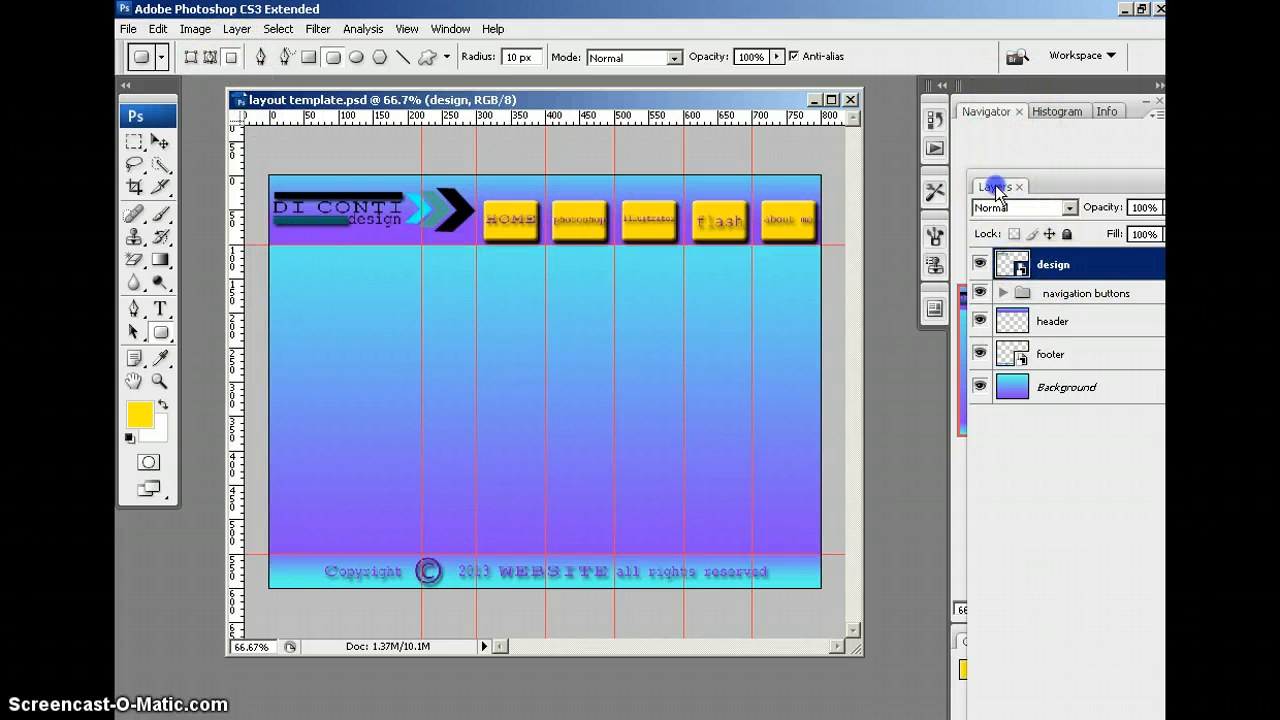
{"action": "left_click_drag", "start_coordinate": [996, 188], "coordinate": [869, 126]}
{"action": "left_click", "coordinate": [1068, 717]}
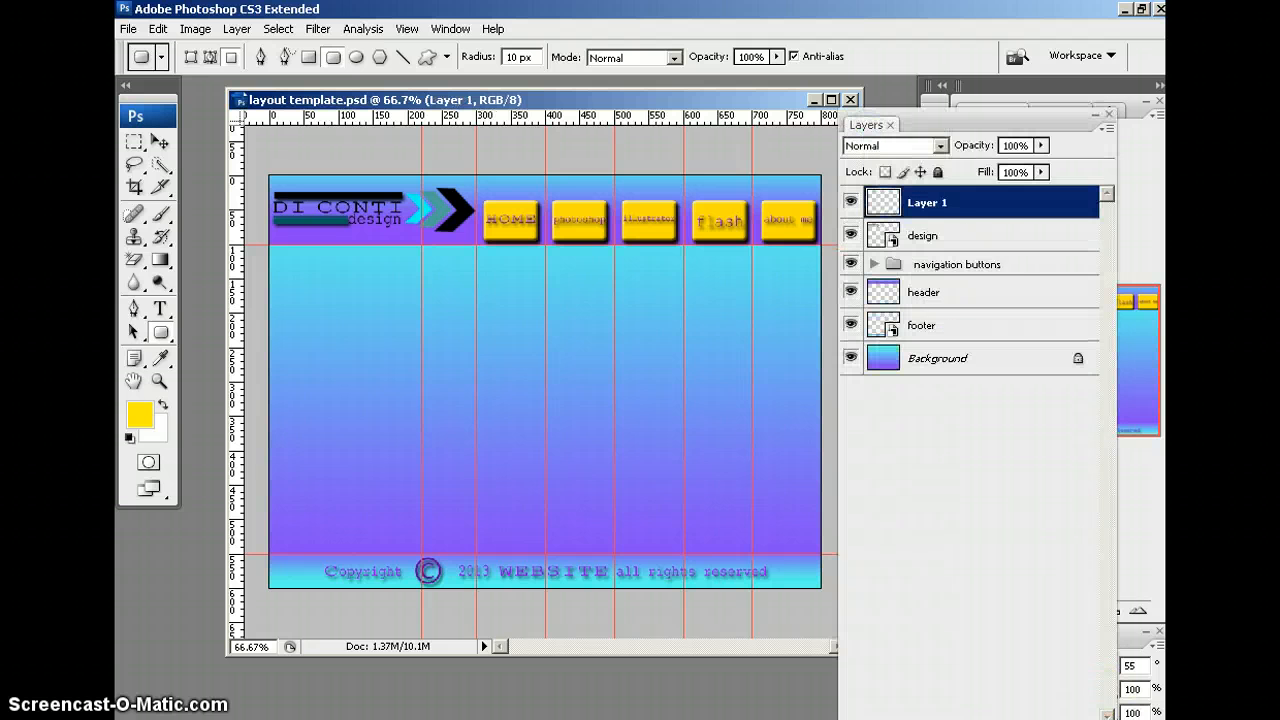
{"action": "left_click_drag", "start_coordinate": [1116, 716], "coordinate": [1094, 523]}
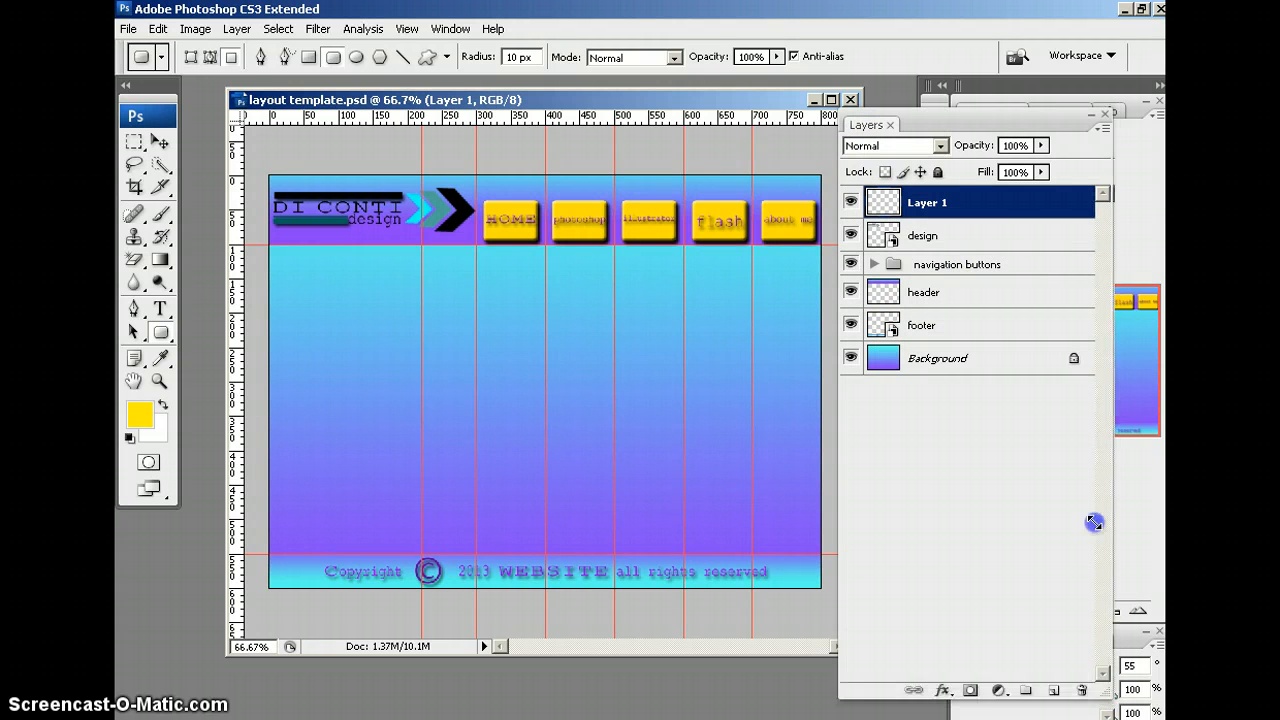
{"action": "left_click", "coordinate": [930, 205]}
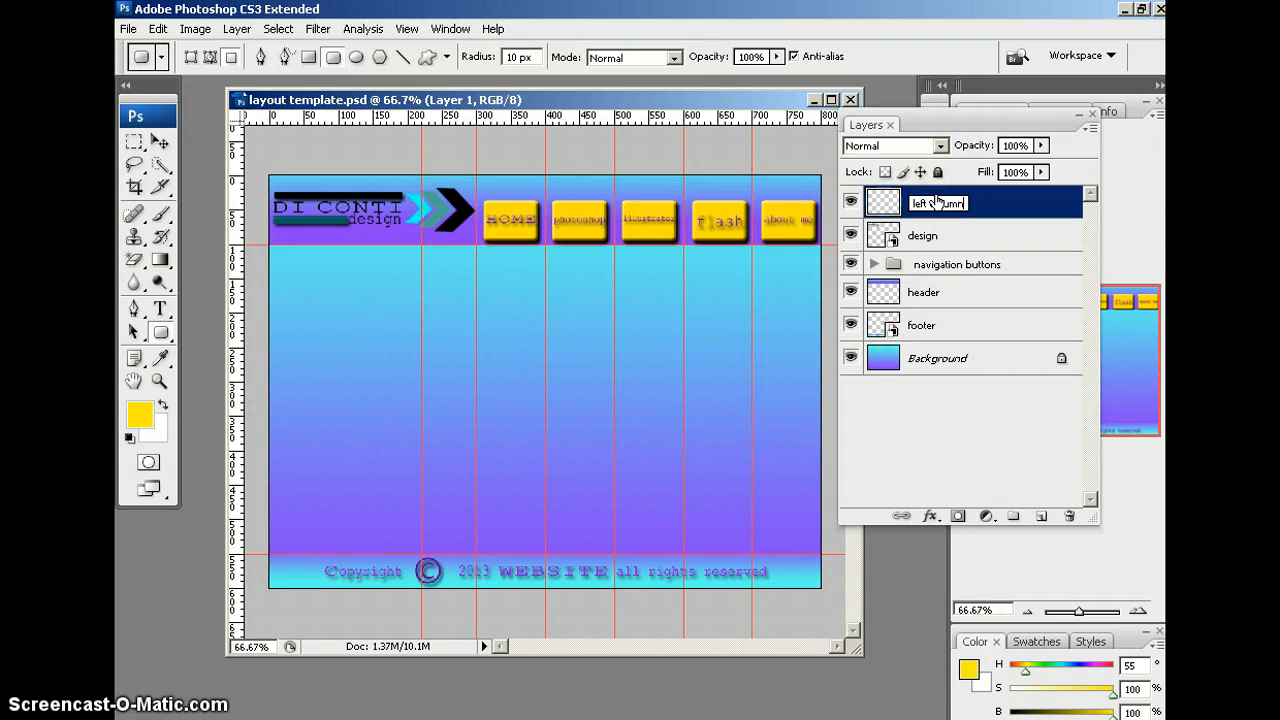
{"action": "type", "text": "left column"}
Draw a yellow rounded rectangle about 195 by 415 px between header and footer, left of the first vertical guide, and nudge it slightly right
{"action": "left_click_drag", "start_coordinate": [279, 259], "coordinate": [300, 298]}
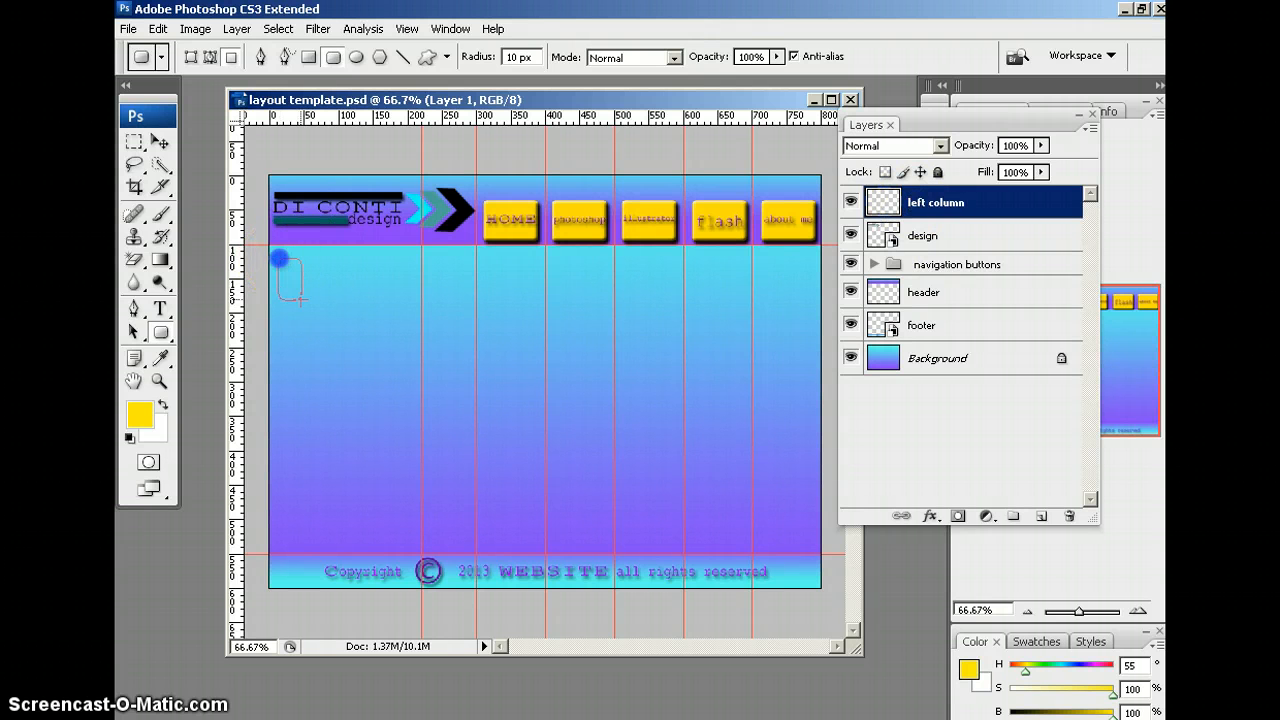
{"action": "left_click_drag", "start_coordinate": [381, 453], "coordinate": [412, 543]}
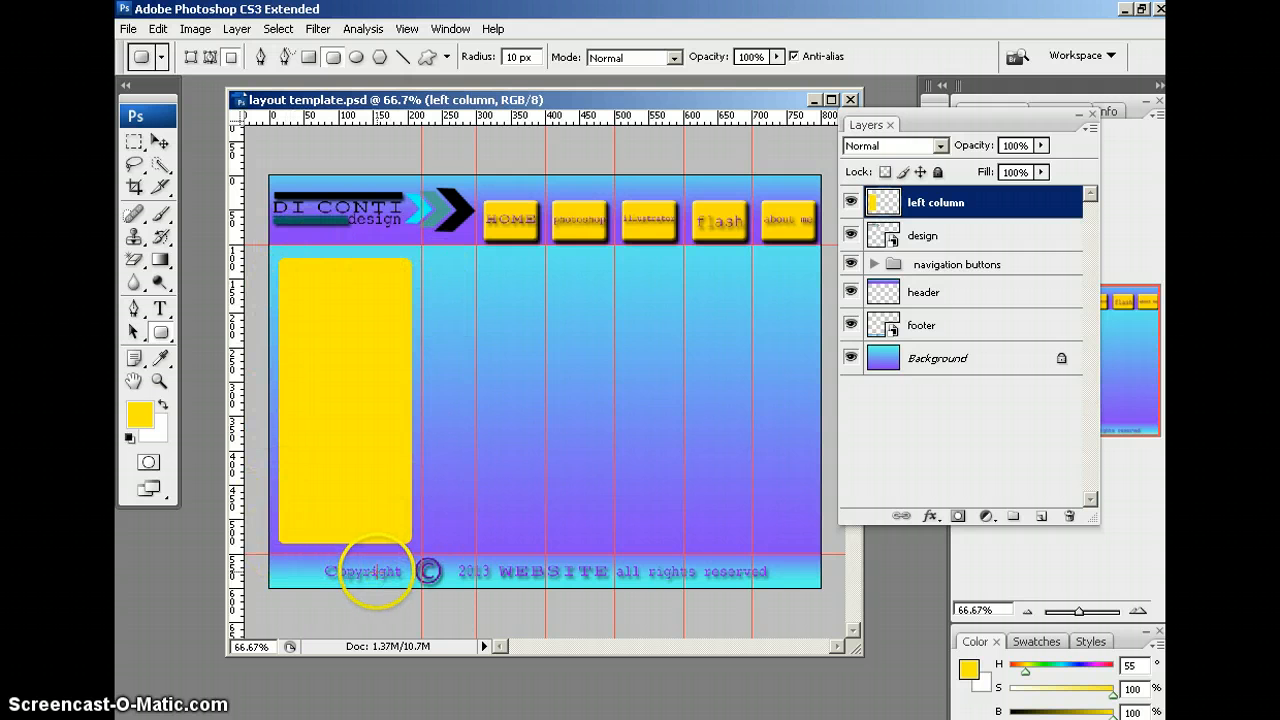
{"action": "left_click", "coordinate": [160, 143]}
{"action": "left_click_drag", "start_coordinate": [334, 358], "coordinate": [327, 355]}
{"action": "key", "text": "Right"}
{"action": "key", "text": "Right"}
{"action": "key", "text": "Right"}
{"action": "key", "text": "Right"}
{"action": "key", "text": "Right"}
{"action": "key", "text": "Right"}
{"action": "key", "text": "Right"}
{"action": "key", "text": "Right"}
{"action": "key", "text": "Right"}
{"action": "key", "text": "Right"}
{"action": "key", "text": "Right"}
{"action": "key", "text": "Right"}
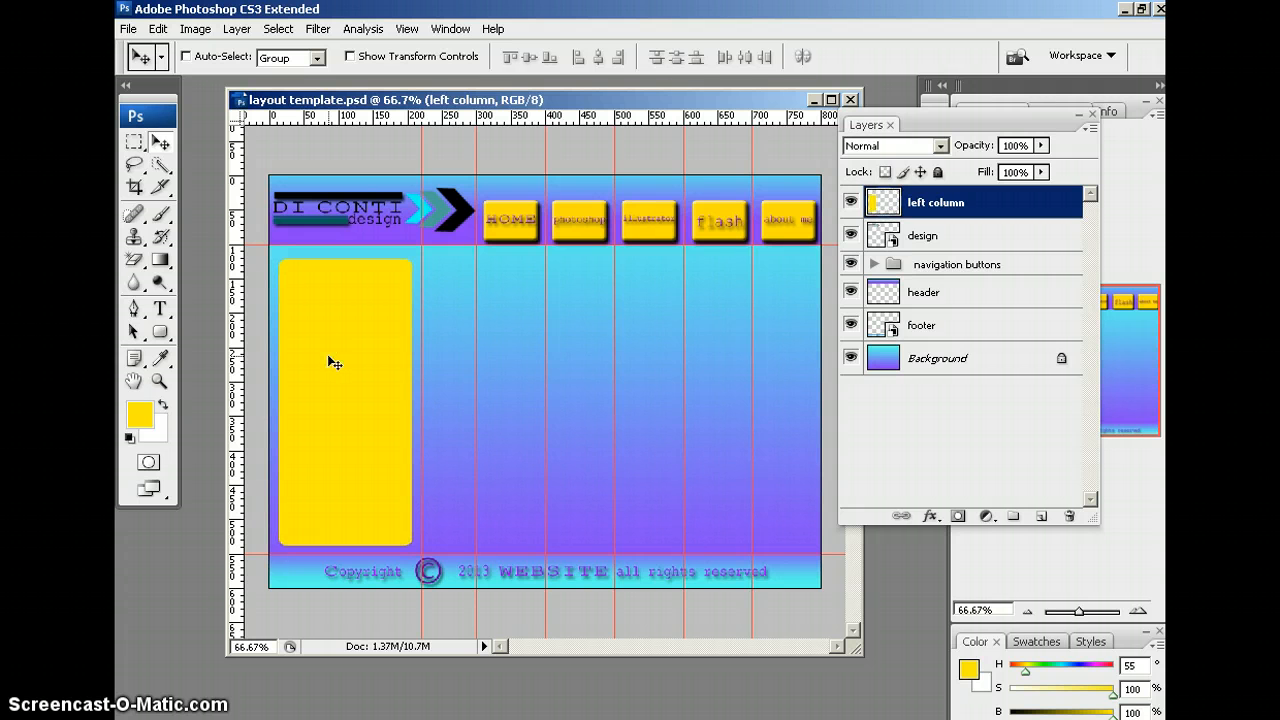
{"action": "key", "text": "Right"}
{"action": "key", "text": "Right"}
{"action": "key", "text": "Right"}
{"action": "key", "text": "Right"}
{"action": "key", "text": "Right"}
{"action": "key", "text": "Right"}
{"action": "key", "text": "Right"}
{"action": "key", "text": "Right"}
{"action": "key", "text": "Right"}
{"action": "key", "text": "Right"}
{"action": "key", "text": "Left"}
{"action": "key", "text": "Left"}
{"action": "key", "text": "Left"}
{"action": "key", "text": "Left"}
{"action": "key", "text": "Left"}
{"action": "key", "text": "Left"}
{"action": "key", "text": "Left"}
{"action": "key", "text": "Left"}
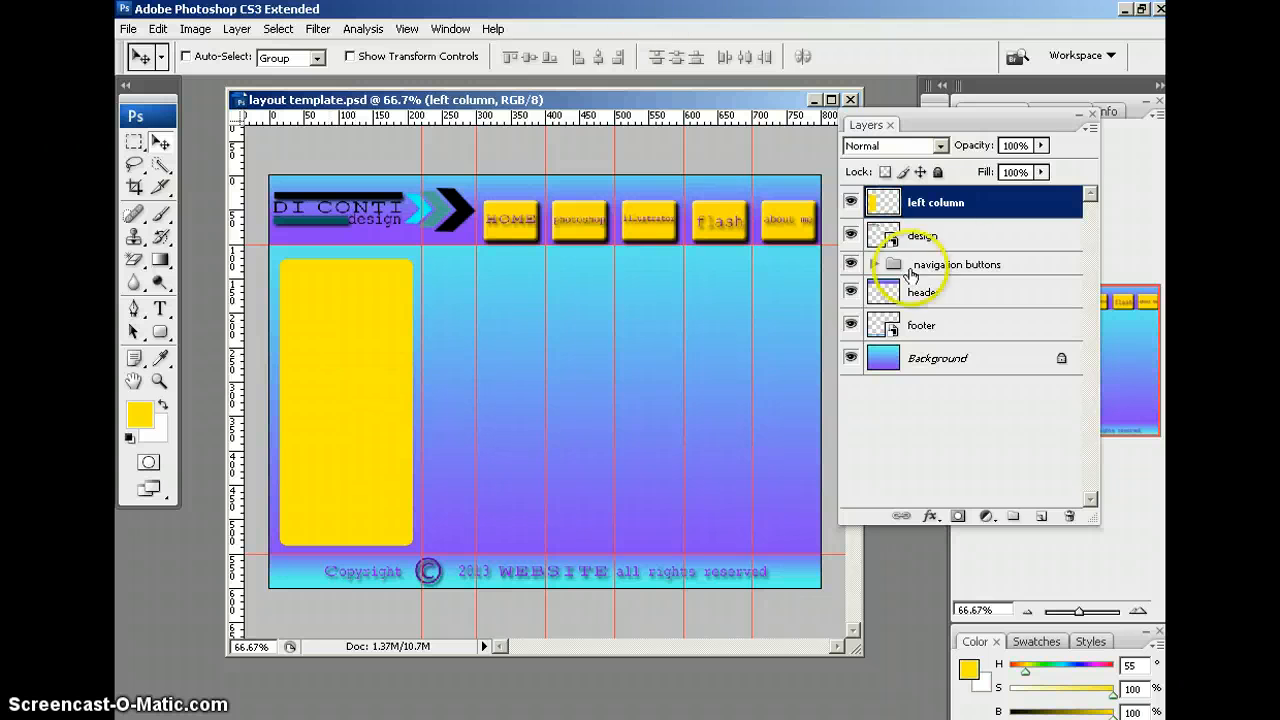
Select the left column's pixels, fill them with a vertical linear gradient from violet at the top to blue at the bottom, and deselect
{"action": "left_click", "coordinate": [877, 205], "text": "ctrl"}
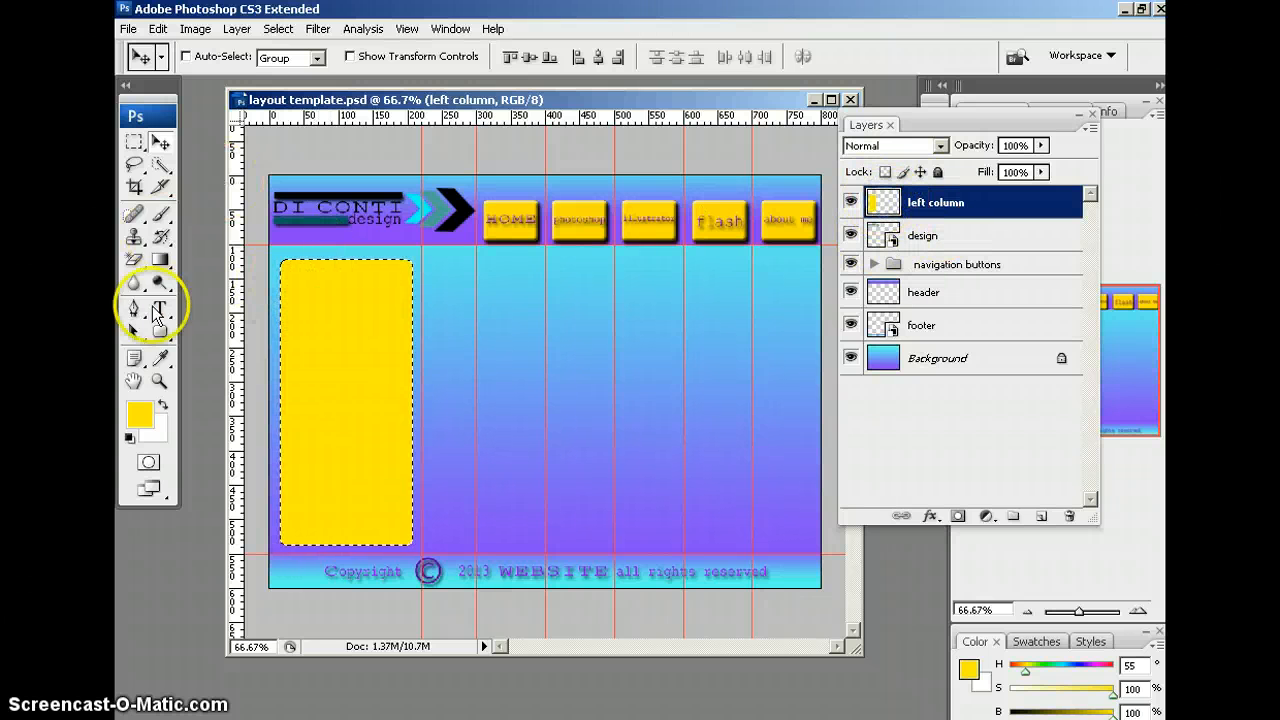
{"action": "left_click", "coordinate": [160, 259]}
{"action": "left_click", "coordinate": [231, 63]}
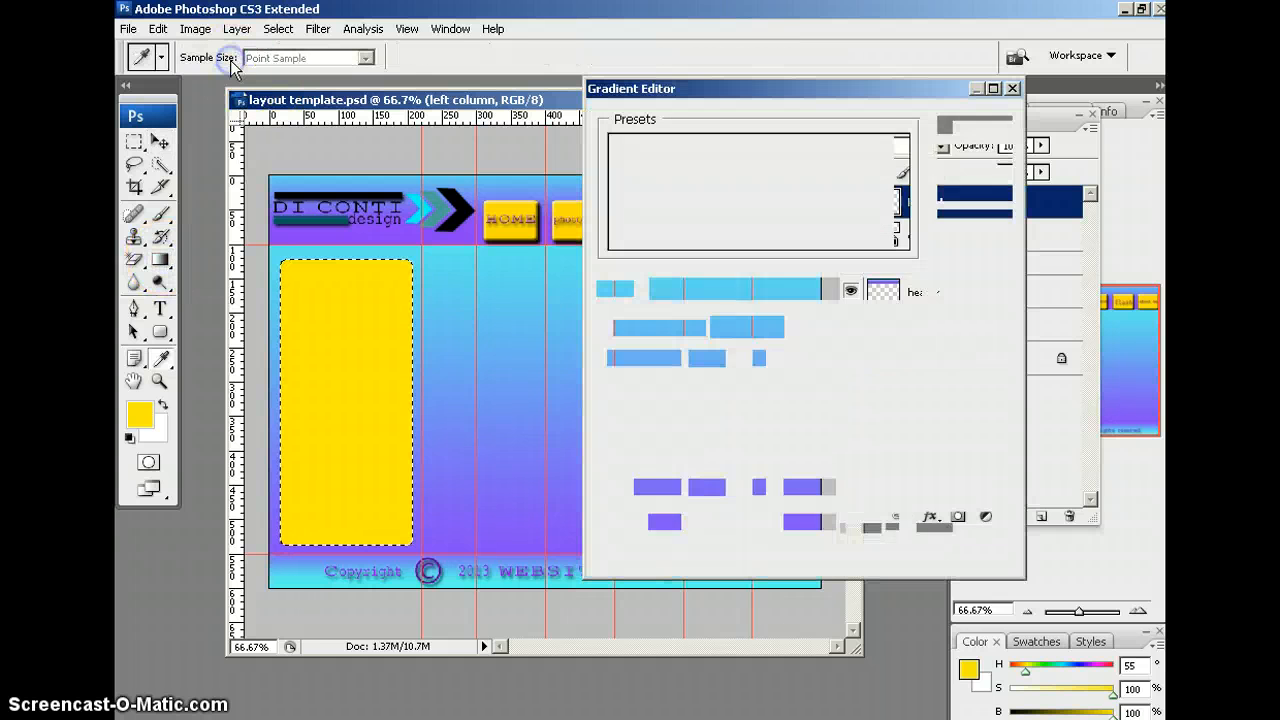
{"action": "left_click", "coordinate": [998, 127]}
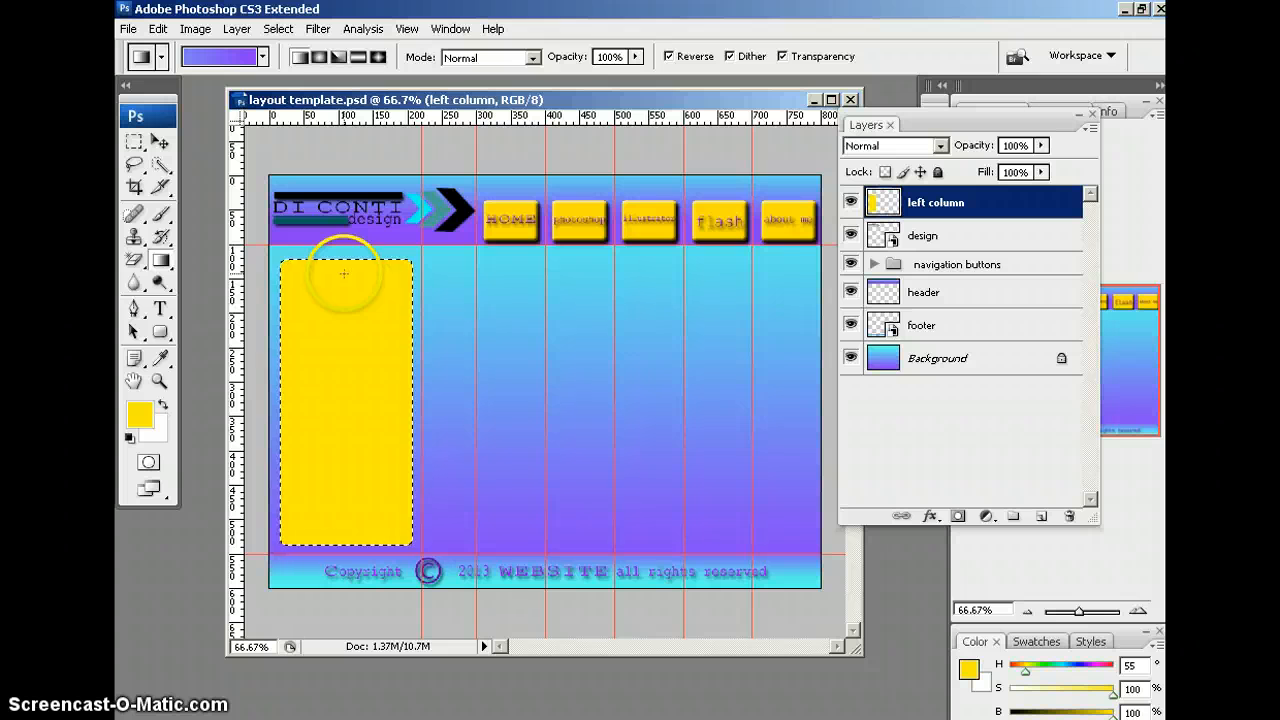
{"action": "left_click_drag", "start_coordinate": [344, 273], "coordinate": [344, 453]}
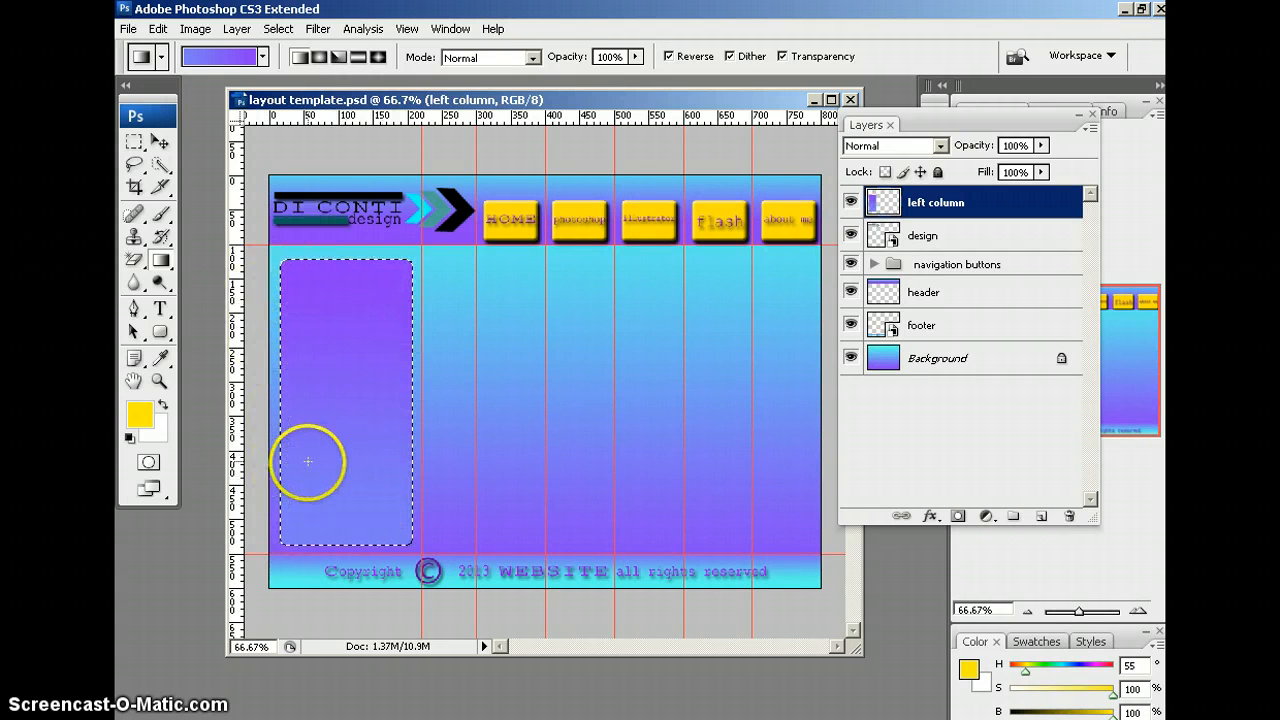
{"action": "key", "text": "ctrl+d"}
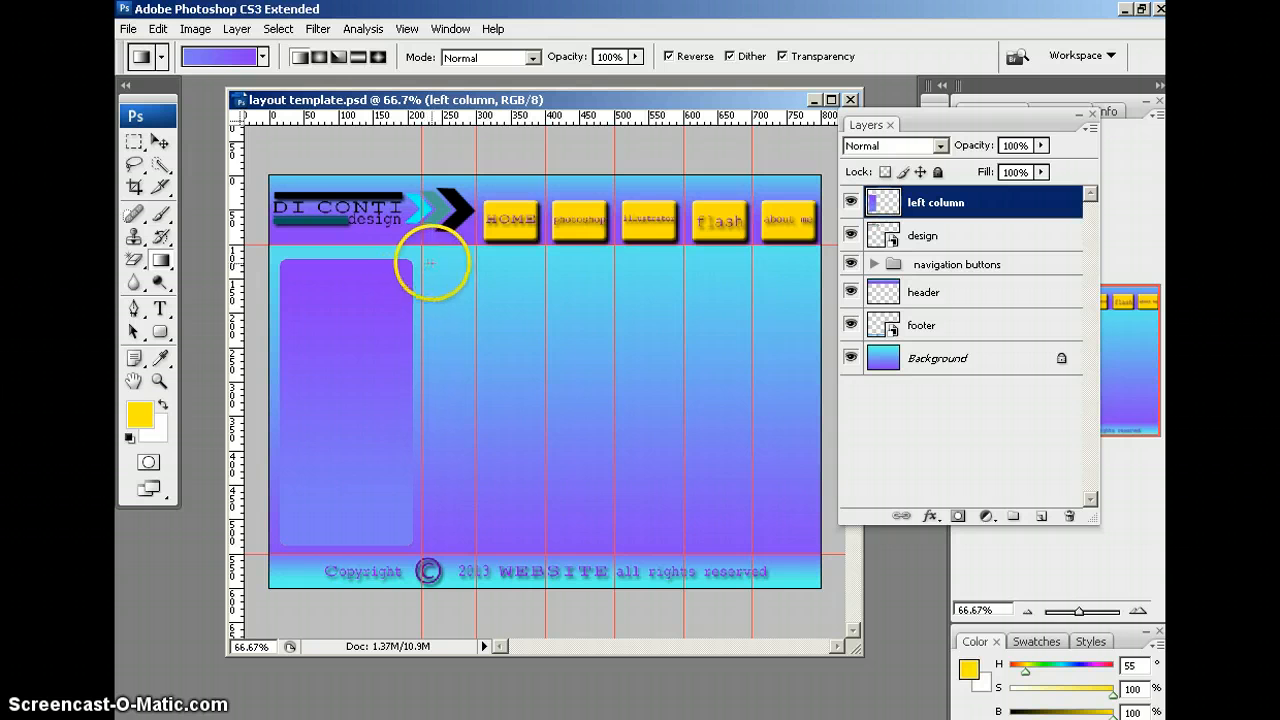
Add a new layer named "right column" above the left column layer
{"action": "left_click_drag", "start_coordinate": [433, 262], "coordinate": [450, 281]}
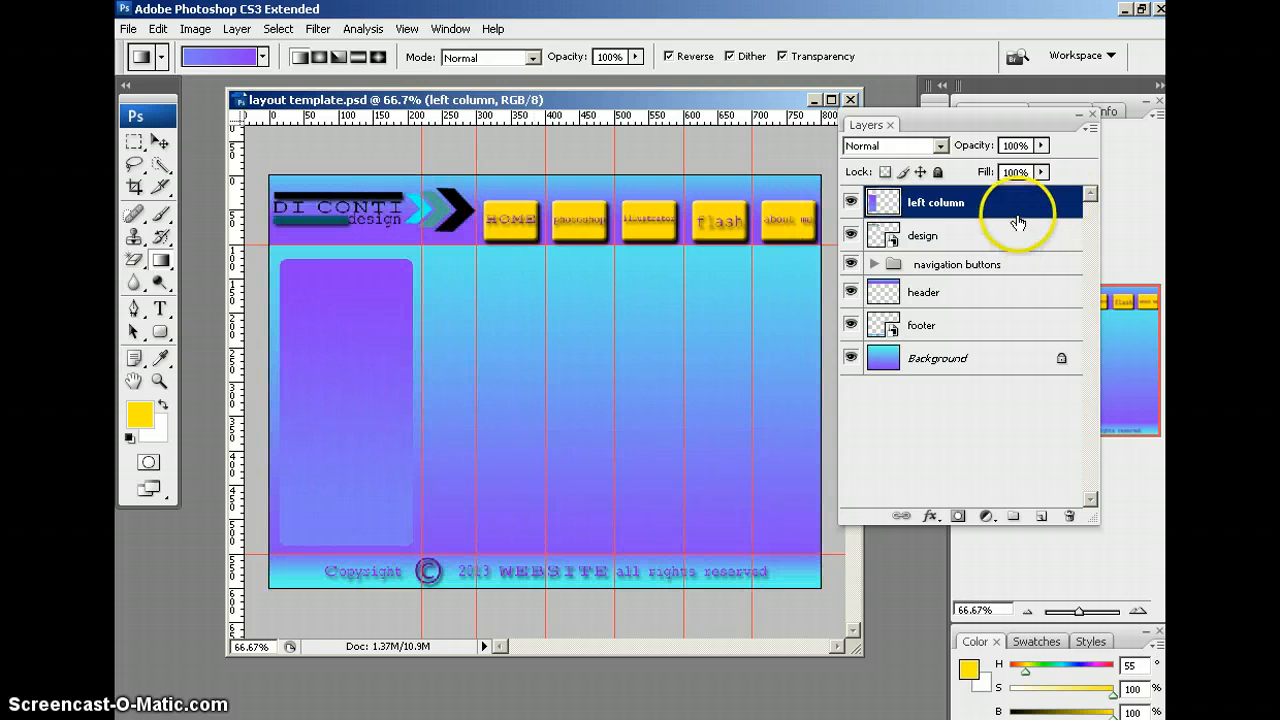
{"action": "left_click", "coordinate": [1043, 516]}
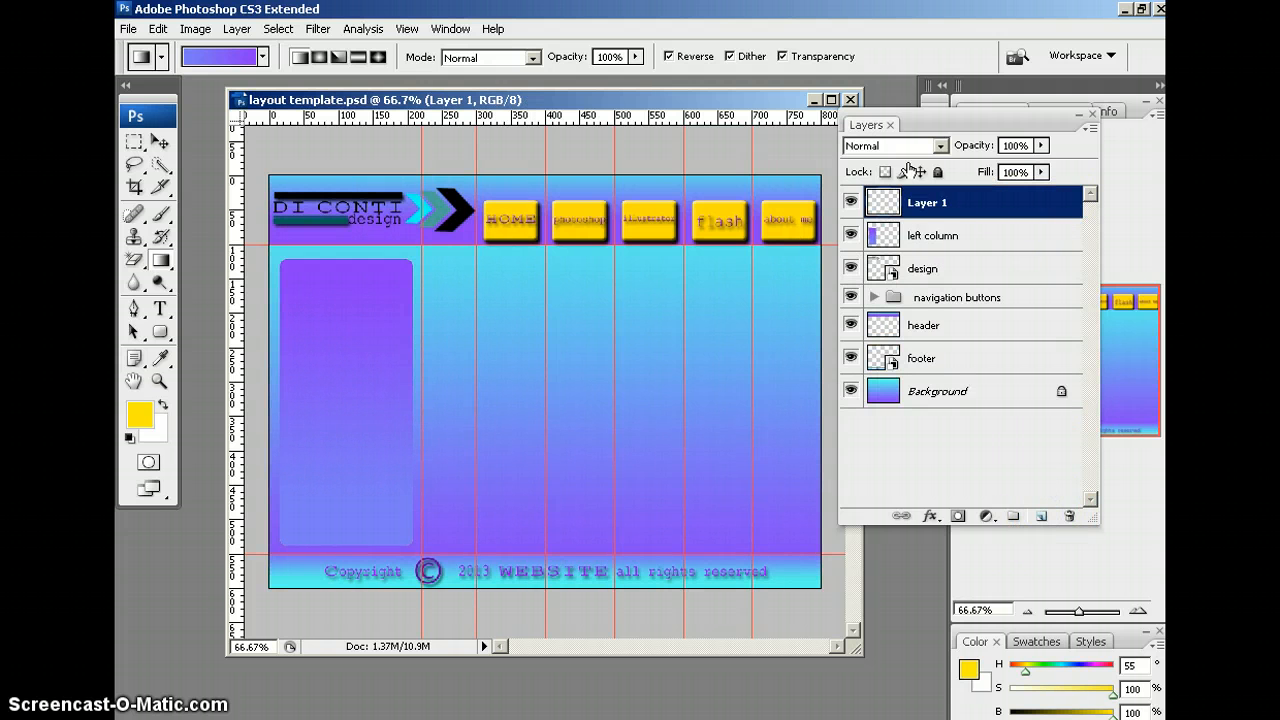
{"action": "left_click", "coordinate": [922, 203]}
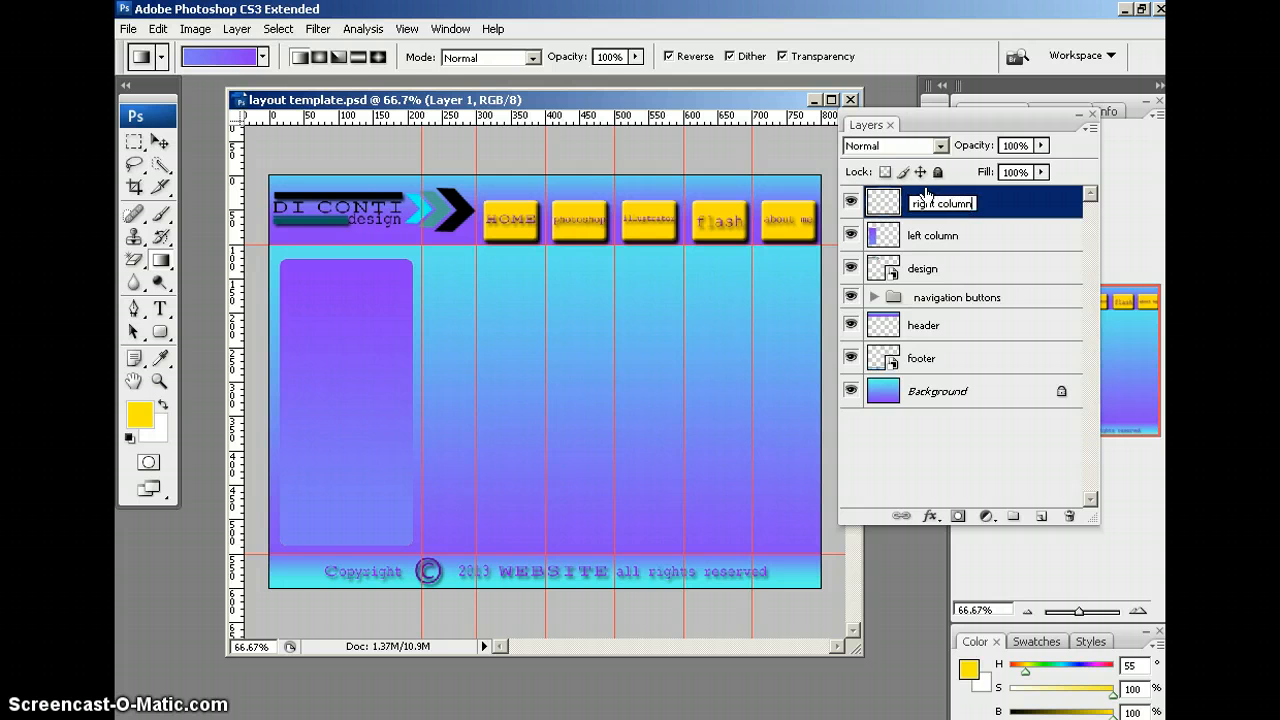
{"action": "type", "text": "right column"}
{"action": "key", "text": "Return"}
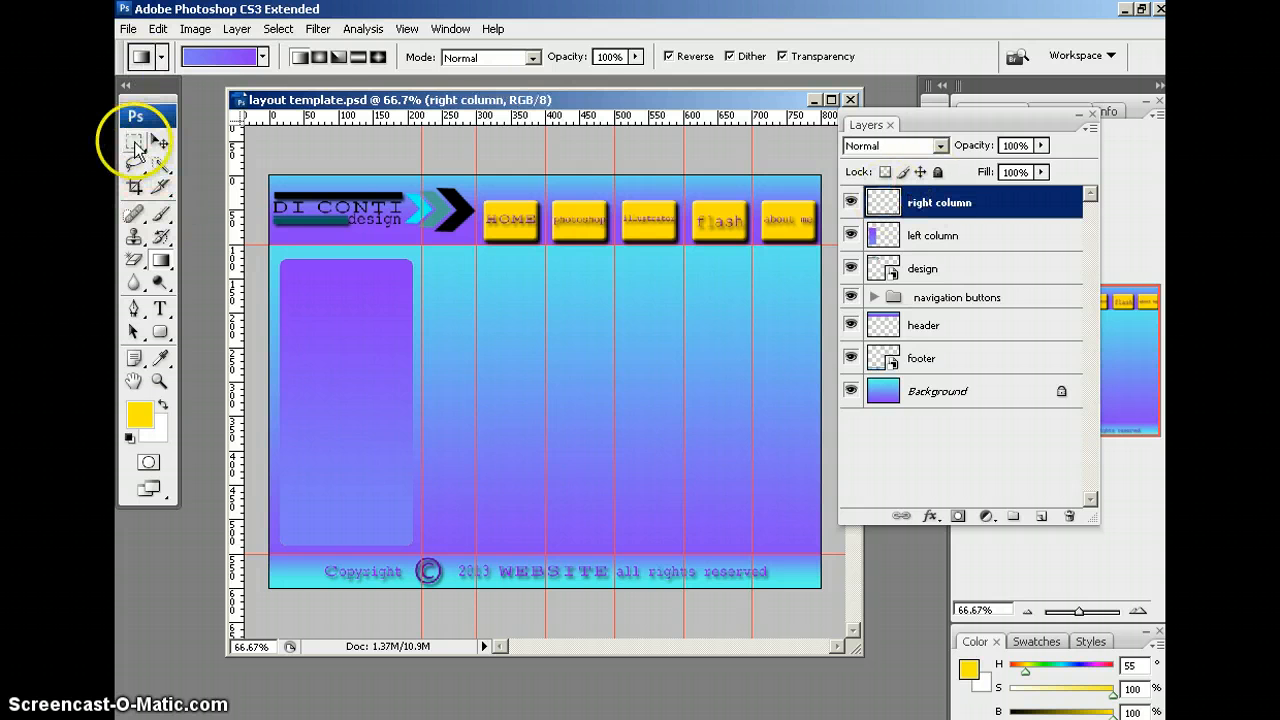
Draw a yellow rounded rectangle about 540 by 410 px beside the left column and fine-tune its position within the content area
{"action": "left_click", "coordinate": [165, 338]}
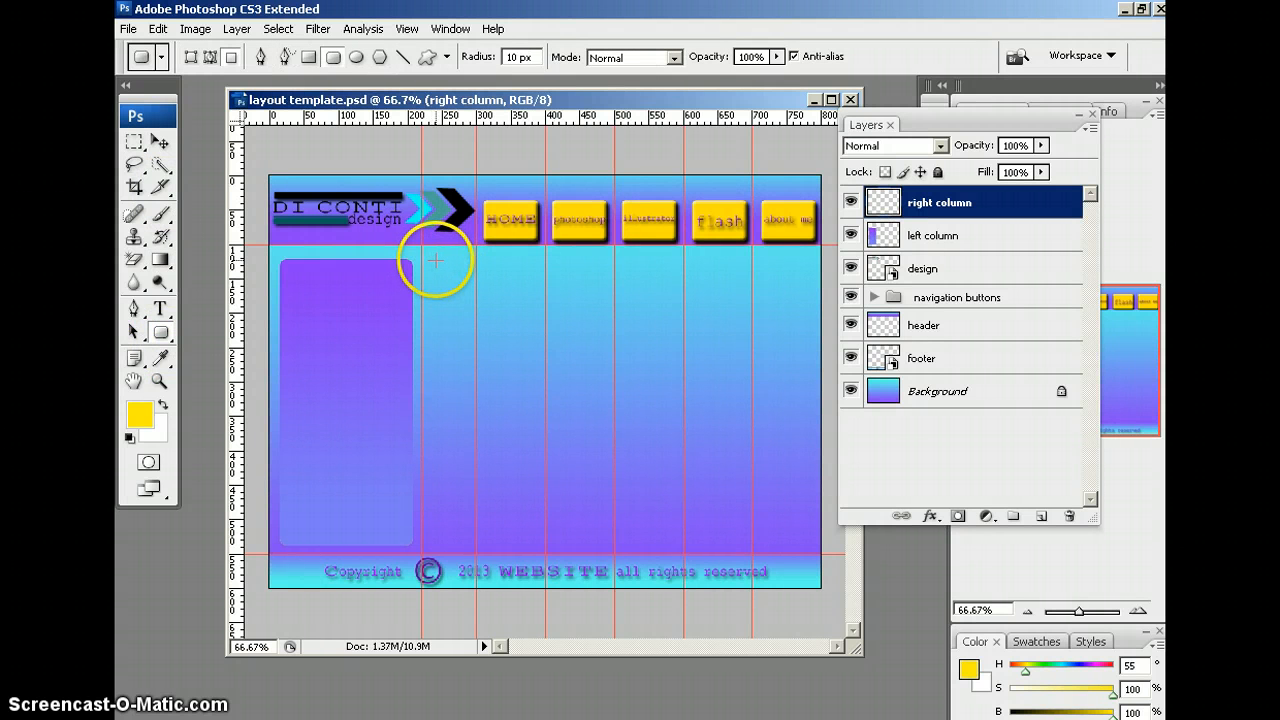
{"action": "left_click_drag", "start_coordinate": [435, 260], "coordinate": [436, 260]}
{"action": "left_click_drag", "start_coordinate": [789, 490], "coordinate": [805, 543]}
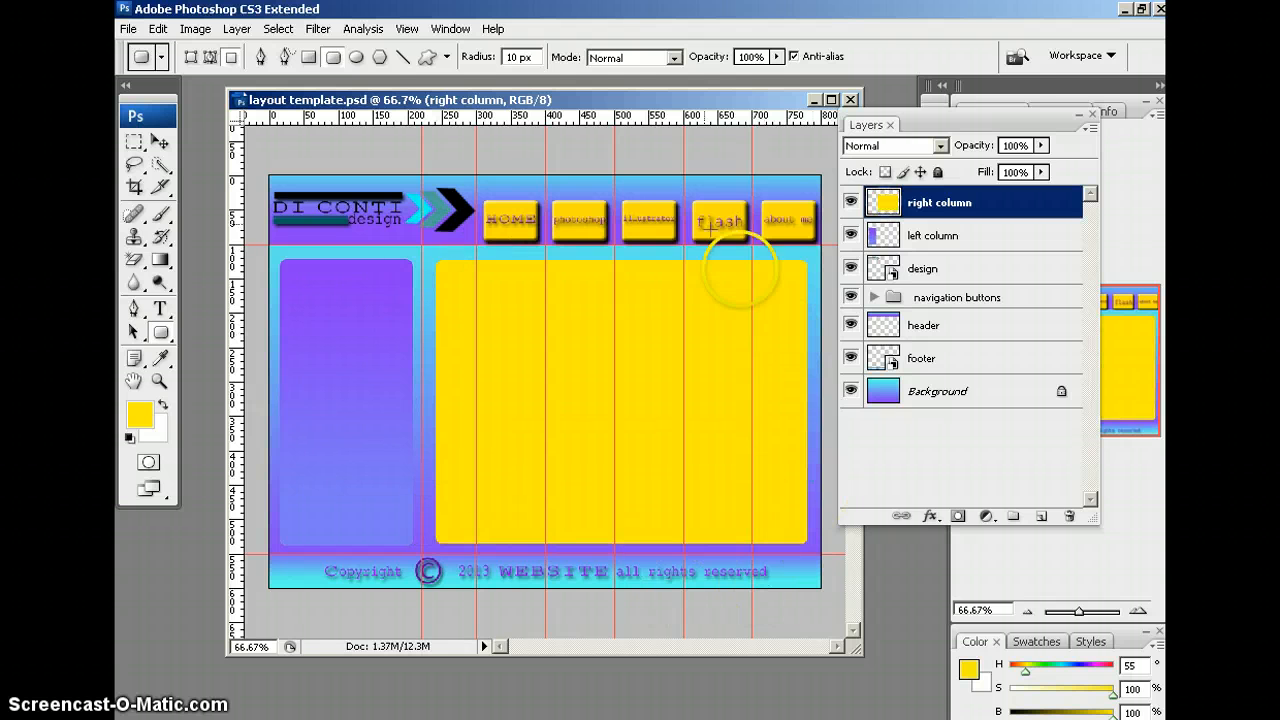
{"action": "left_click", "coordinate": [160, 143]}
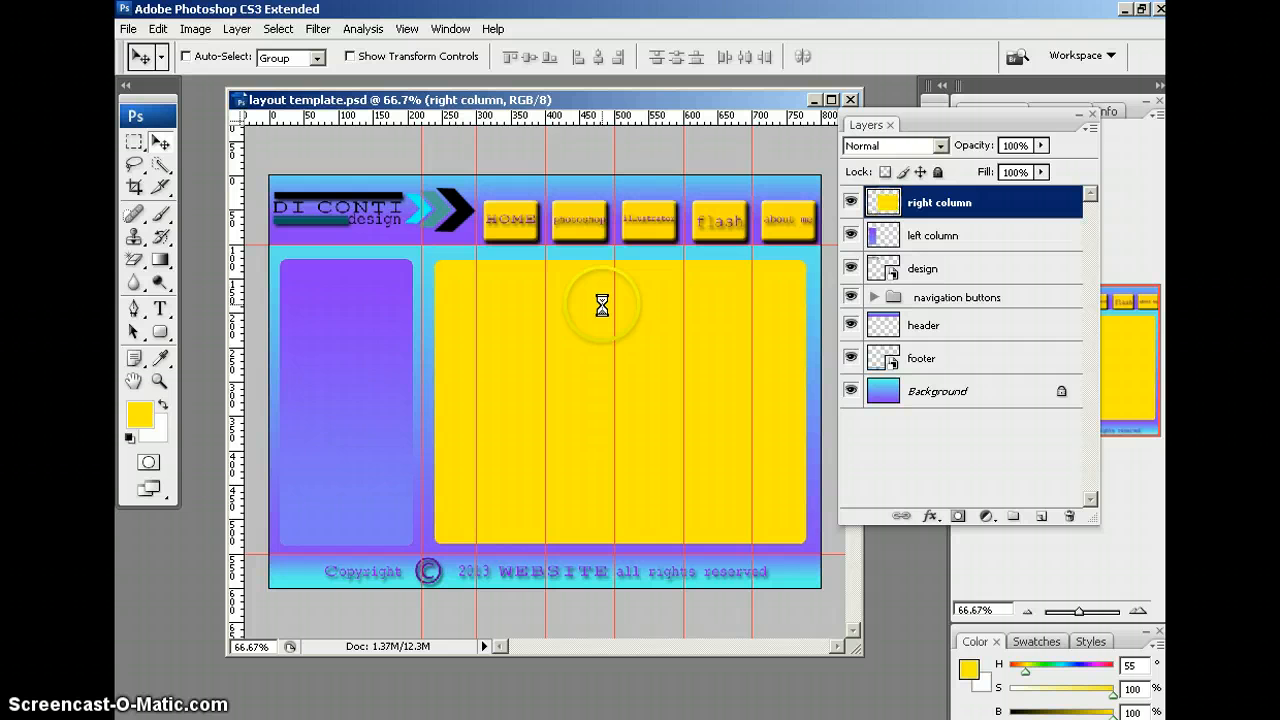
{"action": "left_click_drag", "start_coordinate": [602, 306], "coordinate": [606, 312]}
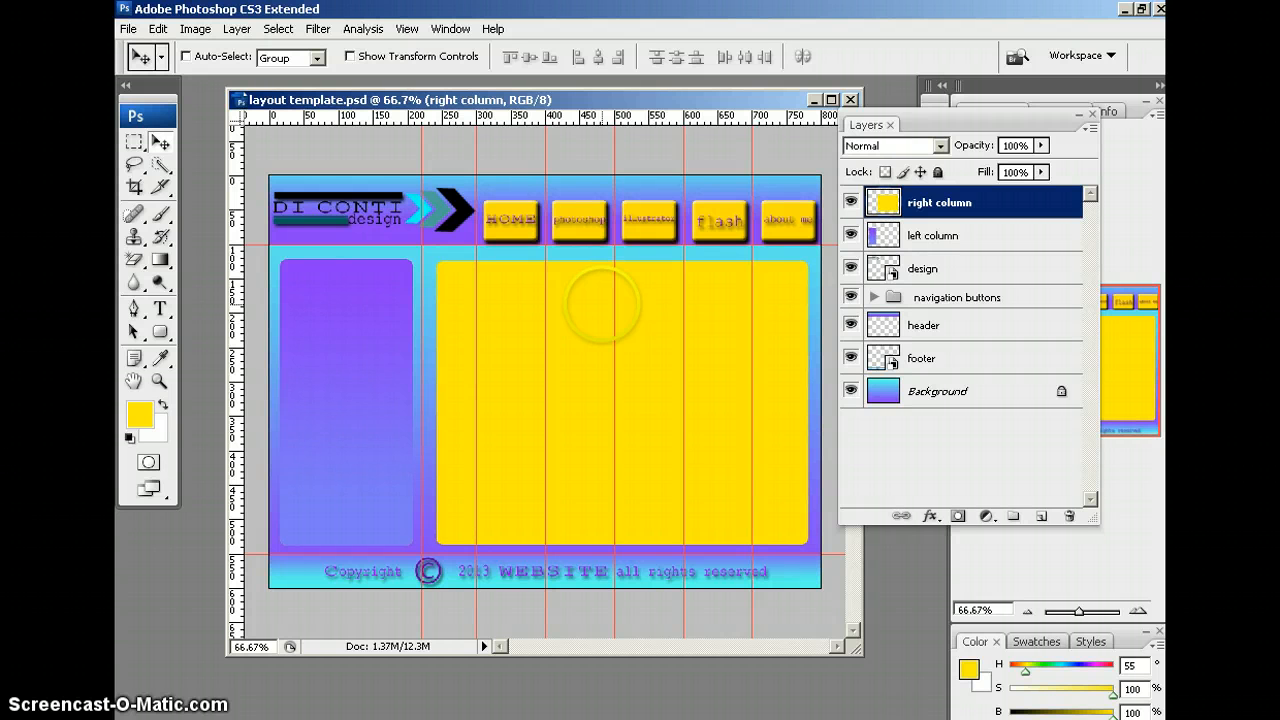
Select both column layers and align their vertical centers, finishing with their top edges aligned
{"action": "left_click", "coordinate": [988, 240], "text": "shift"}
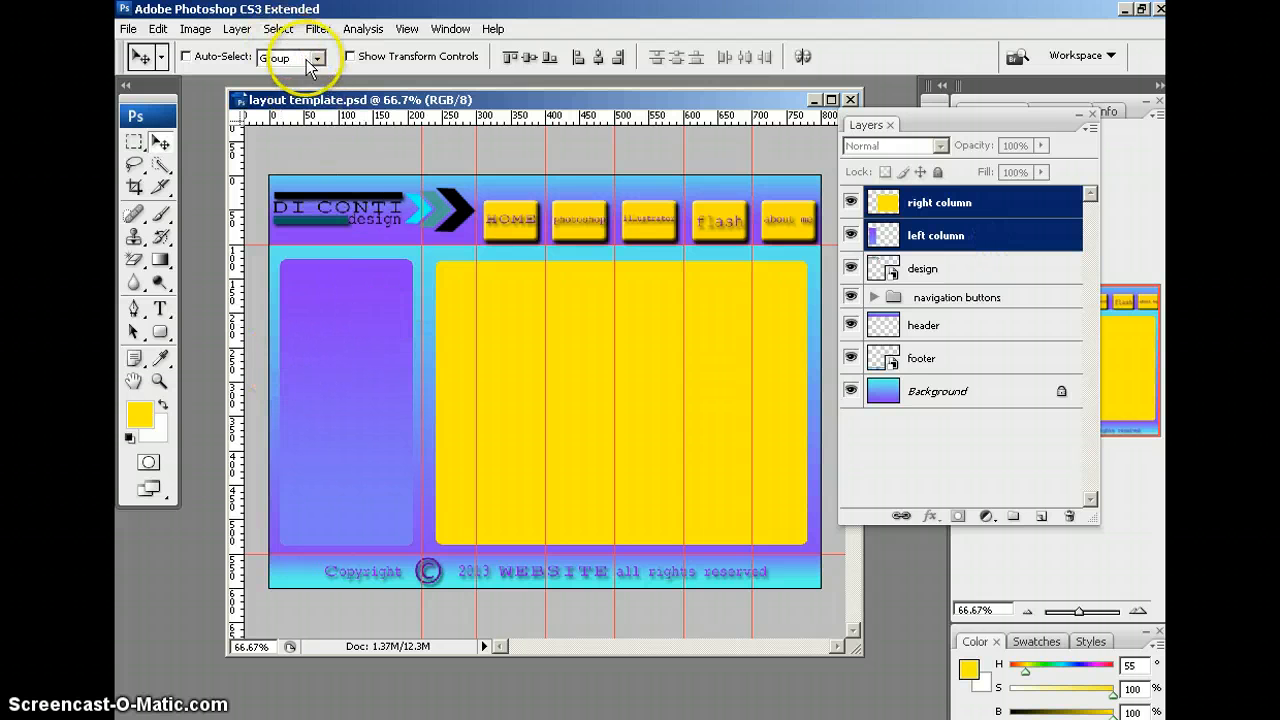
{"action": "left_click", "coordinate": [531, 62]}
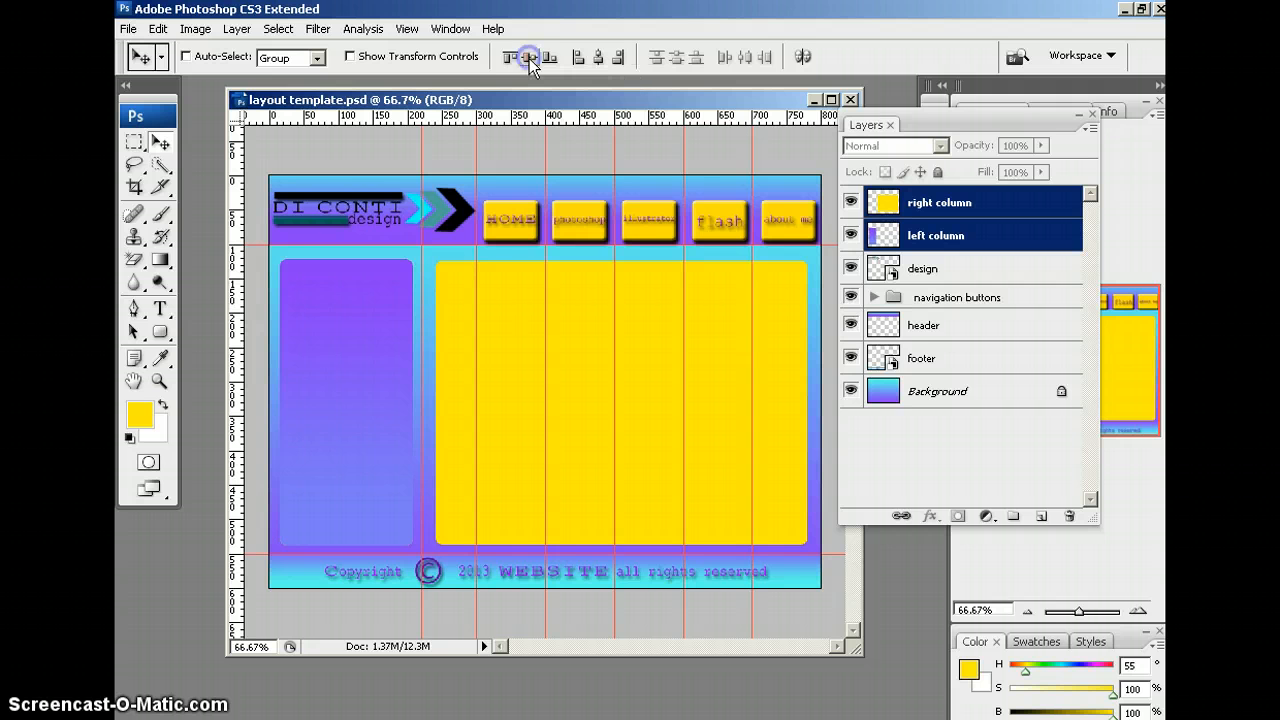
{"action": "left_click", "coordinate": [533, 53]}
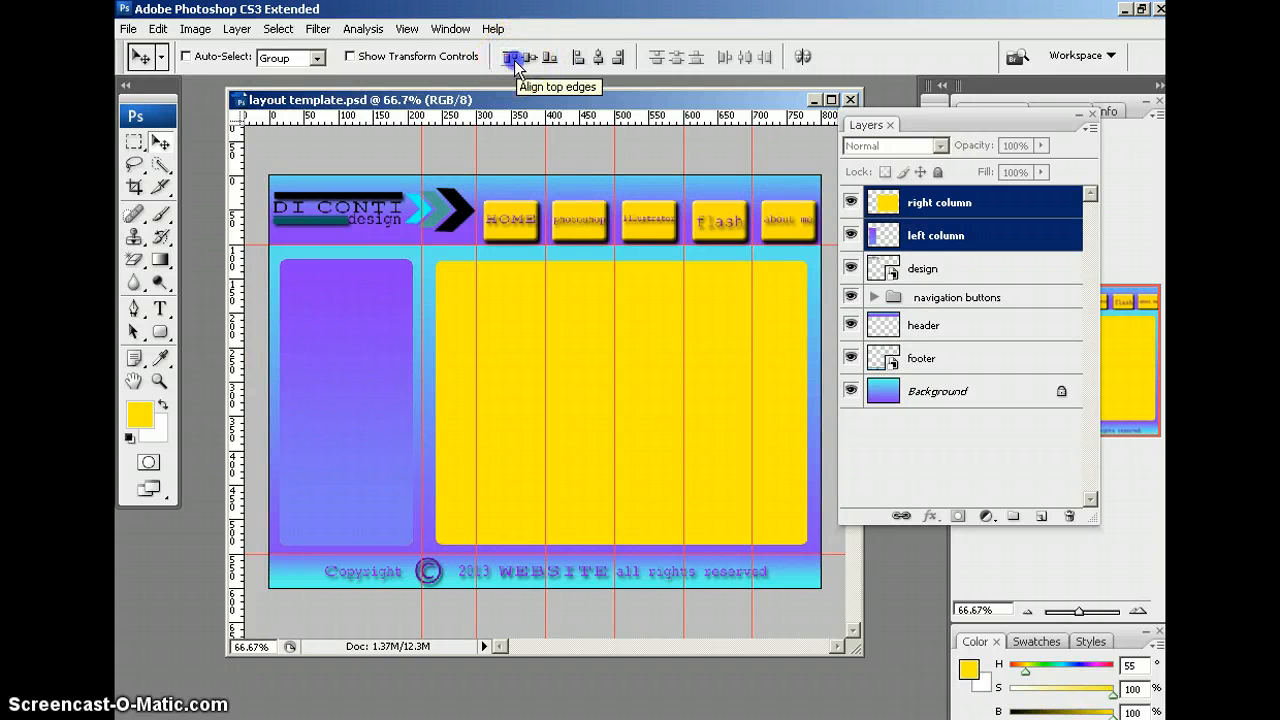
{"action": "left_click", "coordinate": [514, 60]}
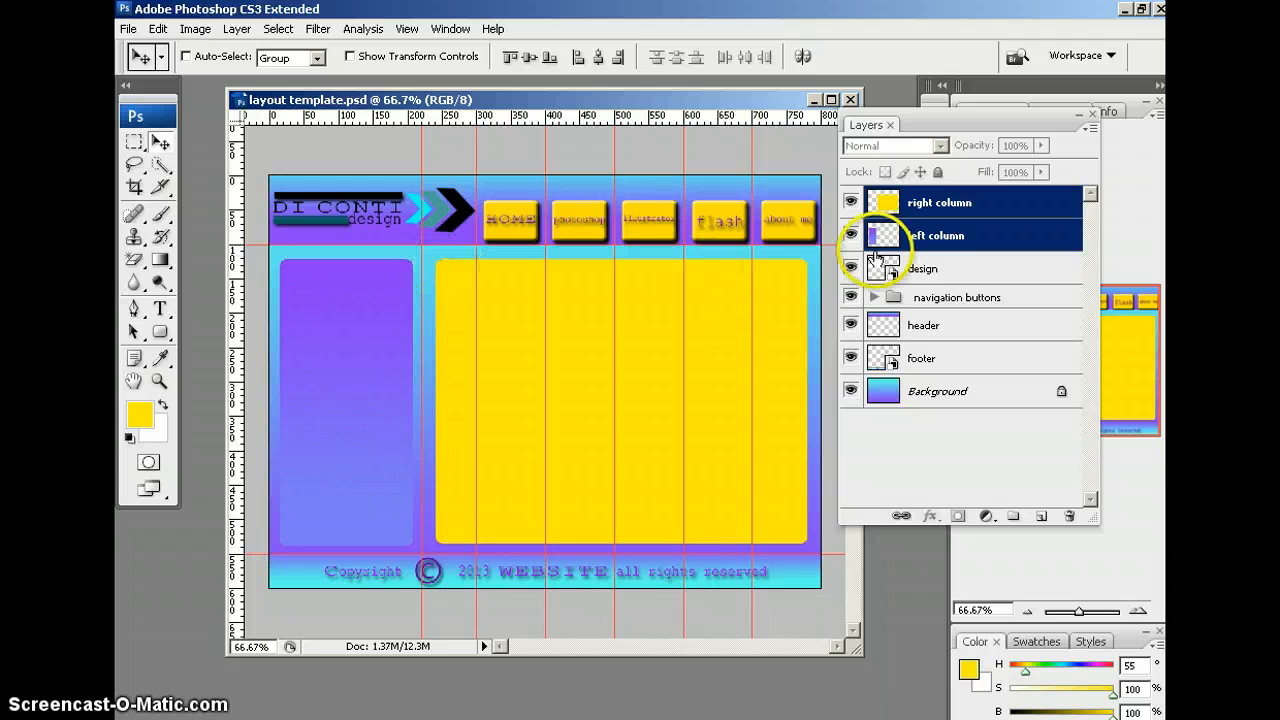
Select the right column's pixels on its own layer, fill them with a vertical violet-to-blue gradient matching the left column, and deselect
{"action": "left_click", "coordinate": [886, 205], "text": "ctrl"}
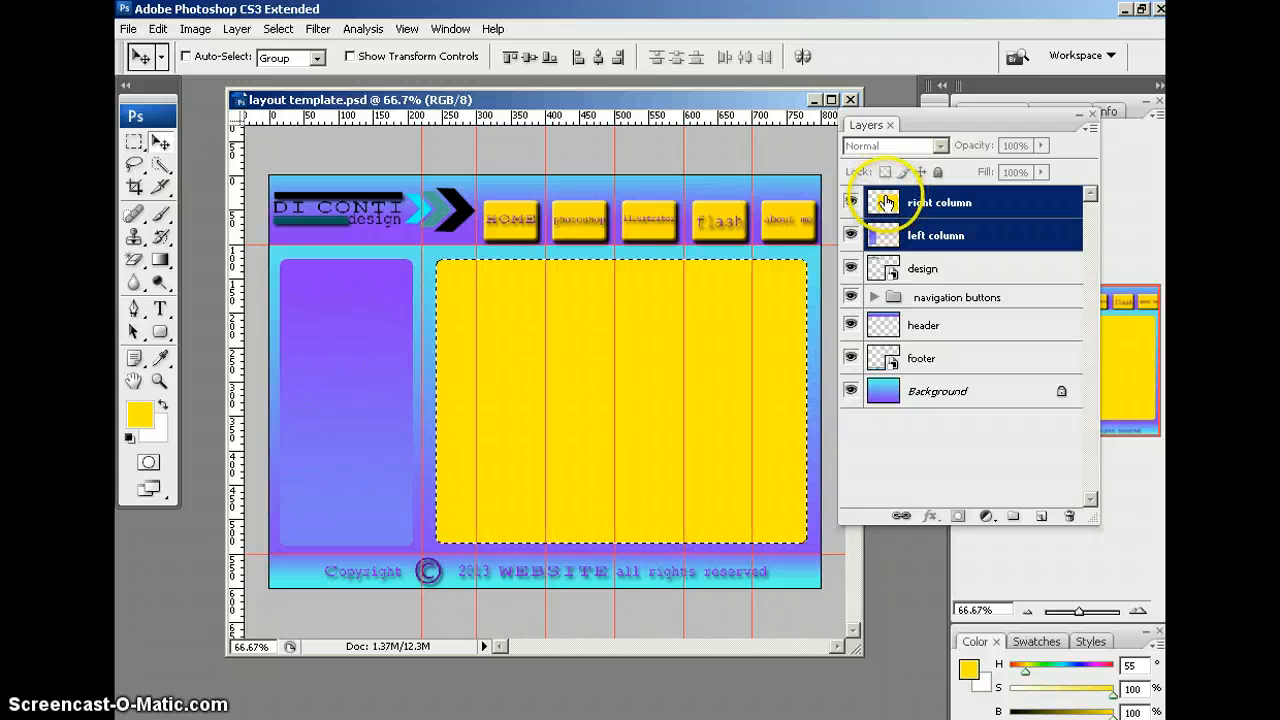
{"action": "left_click", "coordinate": [160, 259]}
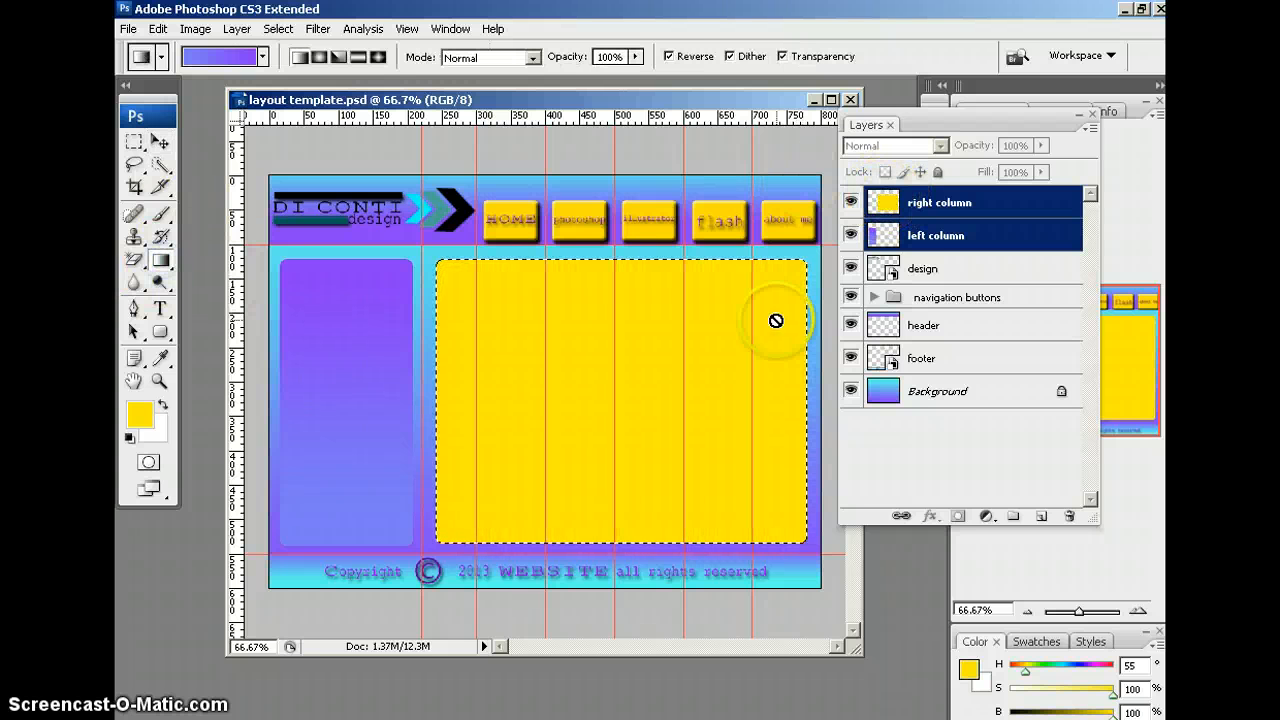
{"action": "left_click", "coordinate": [968, 200]}
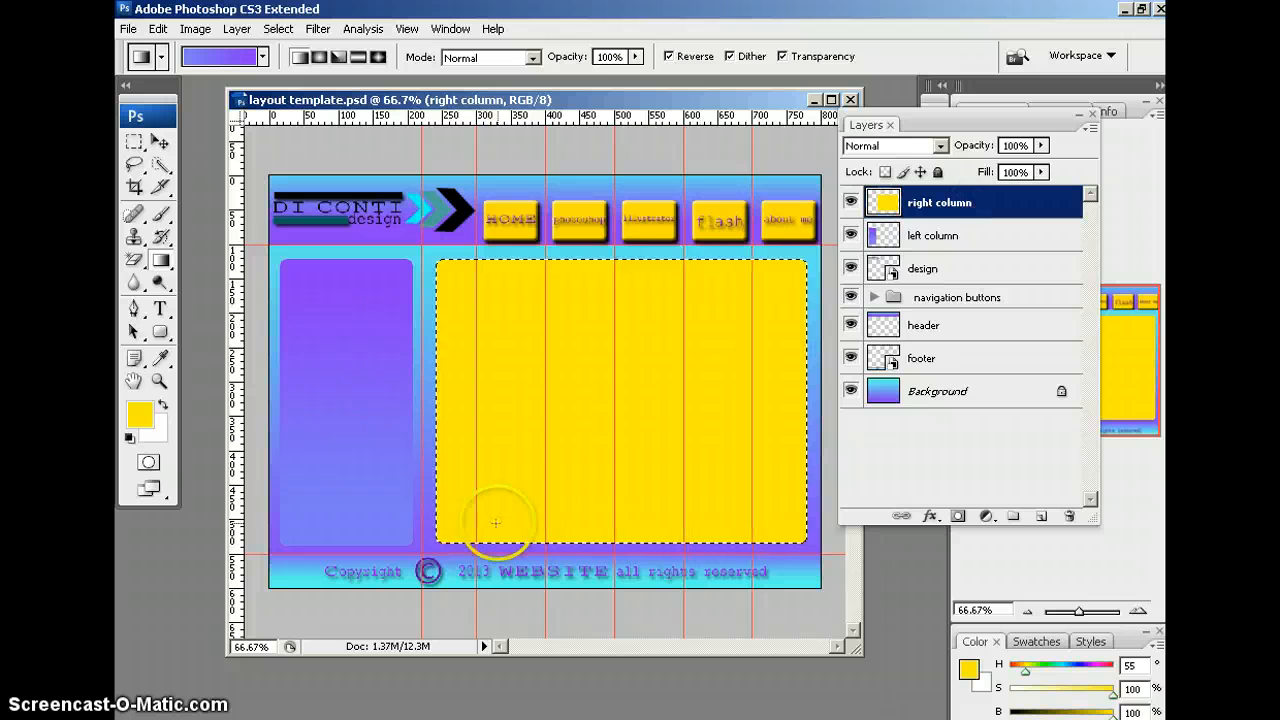
{"action": "left_click_drag", "start_coordinate": [607, 340], "coordinate": [605, 521]}
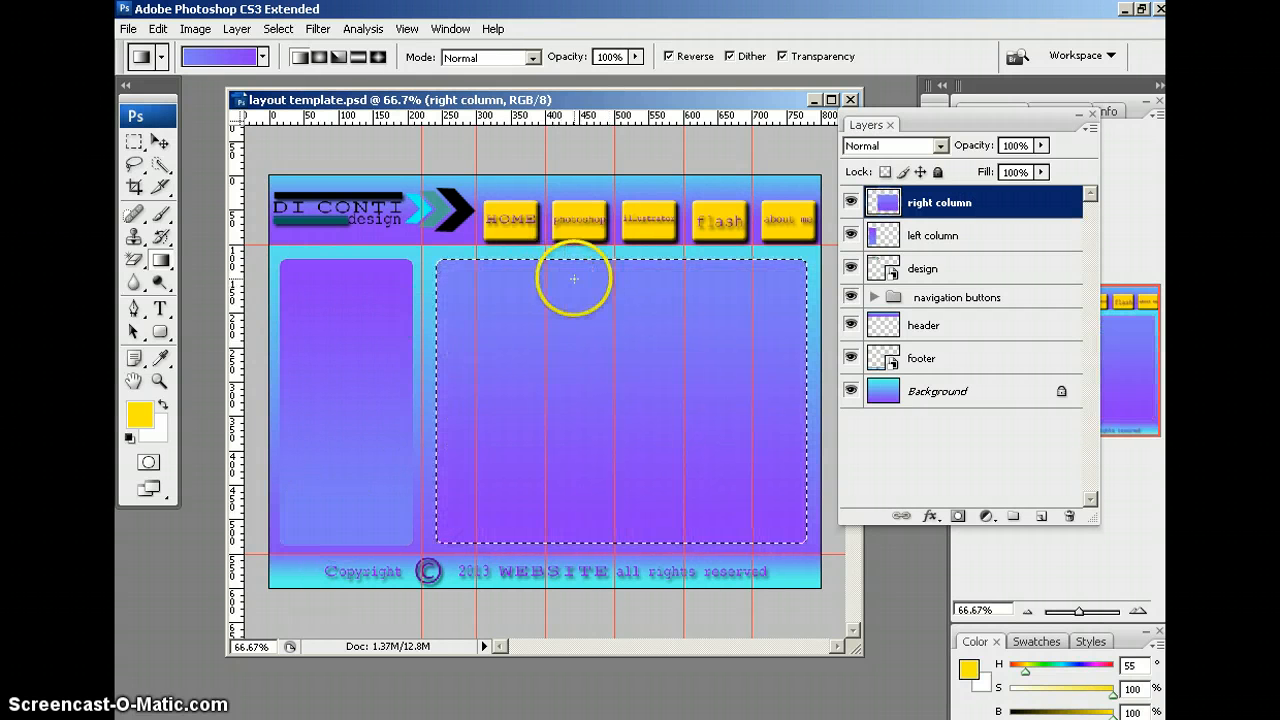
{"action": "left_click_drag", "start_coordinate": [584, 277], "coordinate": [584, 277]}
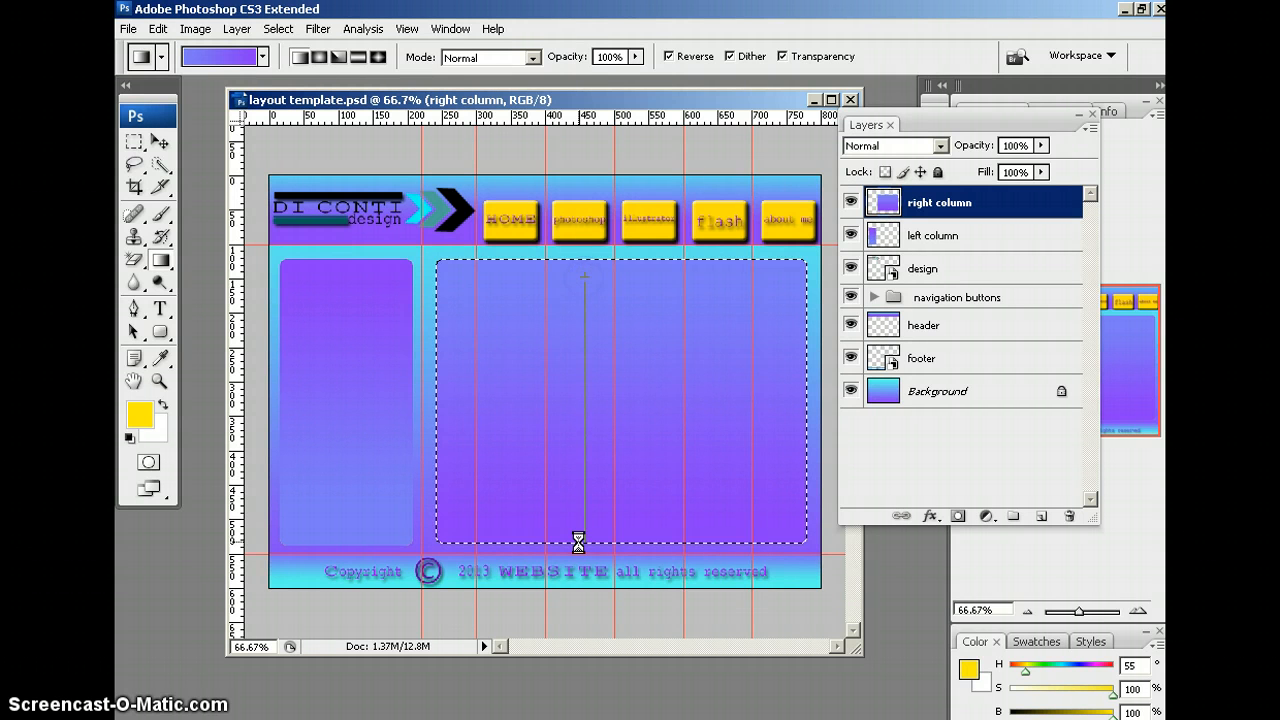
{"action": "key", "text": "ctrl+d"}
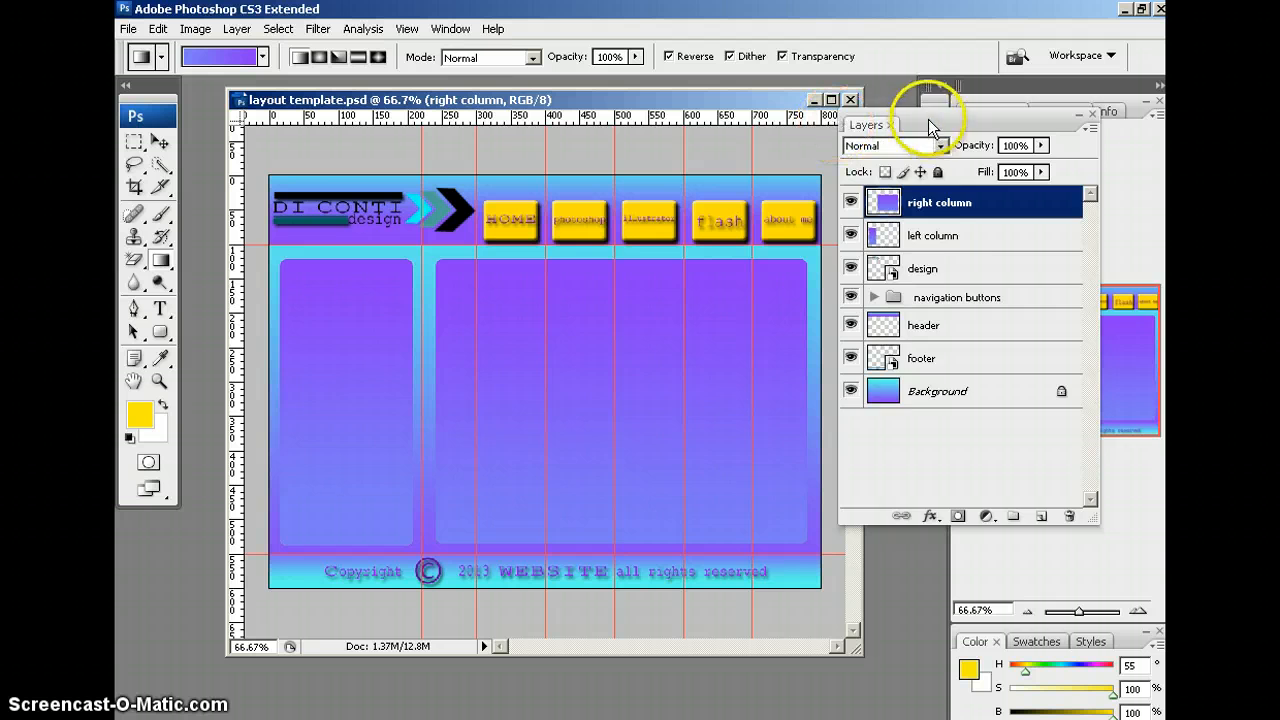
Make room around the layout and draw a 300 by 101 px slice over the header logo, snapped to the guides
{"action": "left_click_drag", "start_coordinate": [929, 126], "coordinate": [971, 148]}
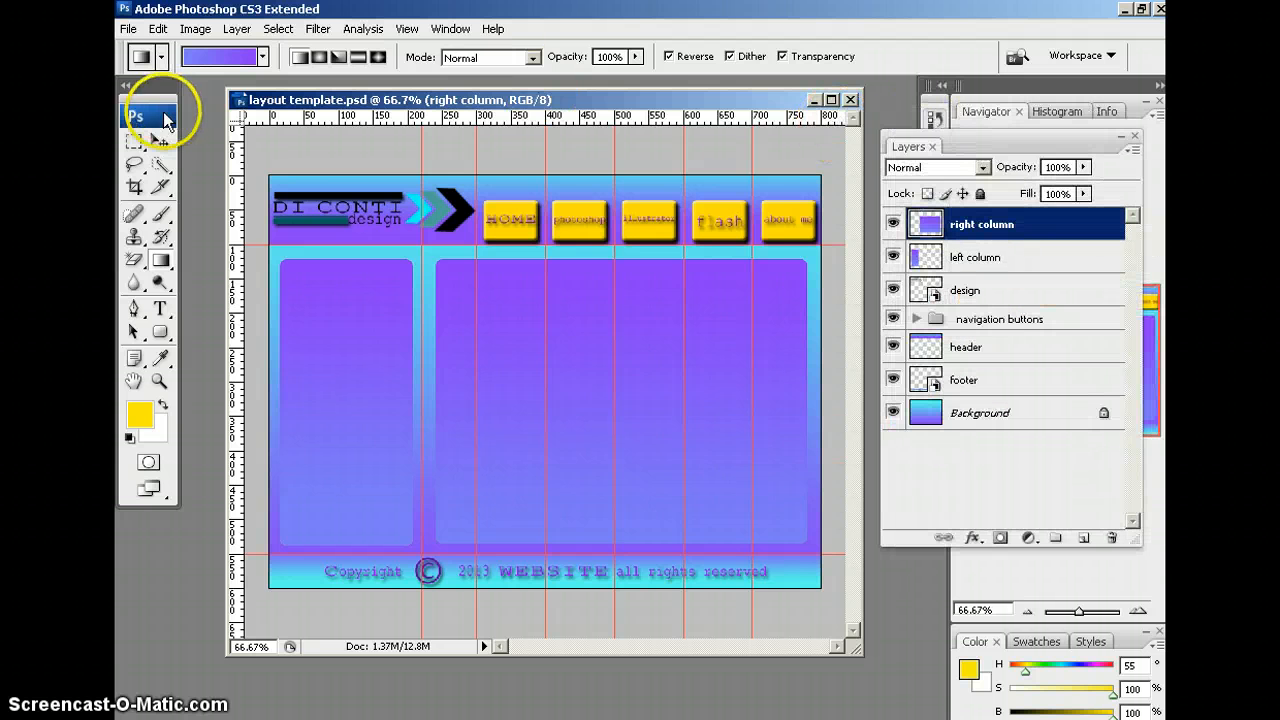
{"action": "left_click", "coordinate": [159, 187]}
{"action": "left_click", "coordinate": [165, 193]}
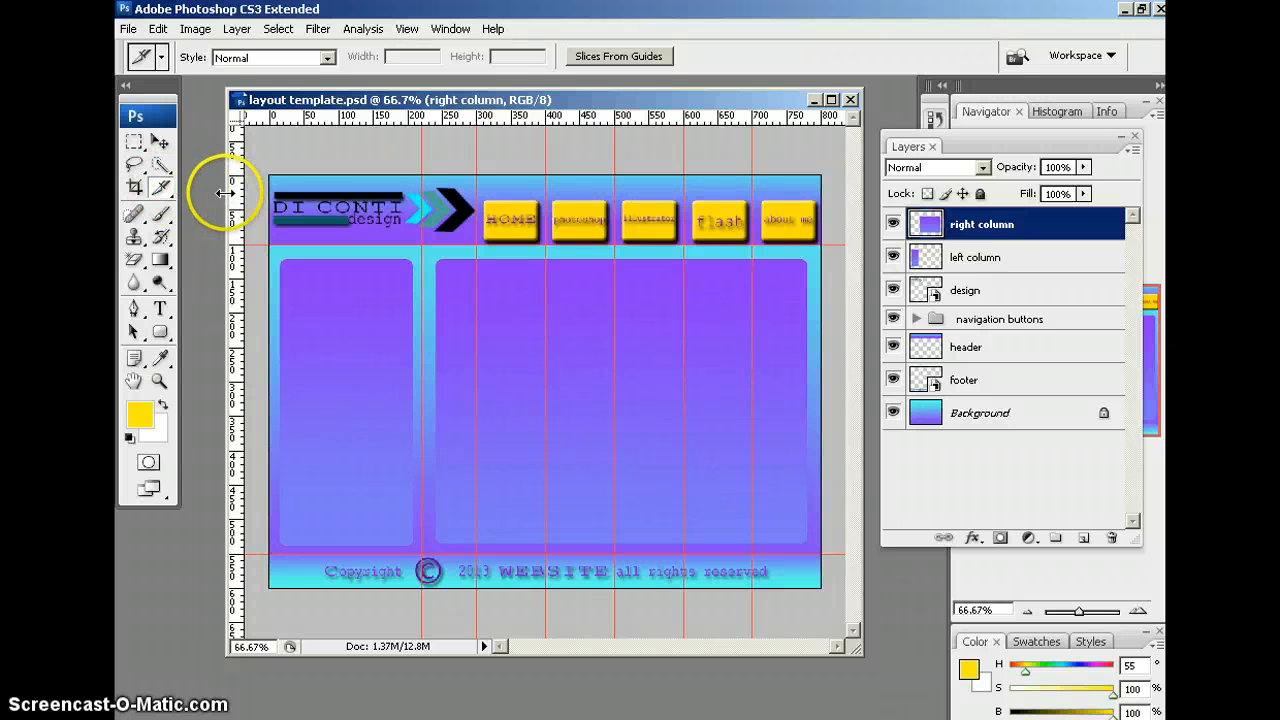
{"action": "left_click_drag", "start_coordinate": [222, 193], "coordinate": [201, 193]}
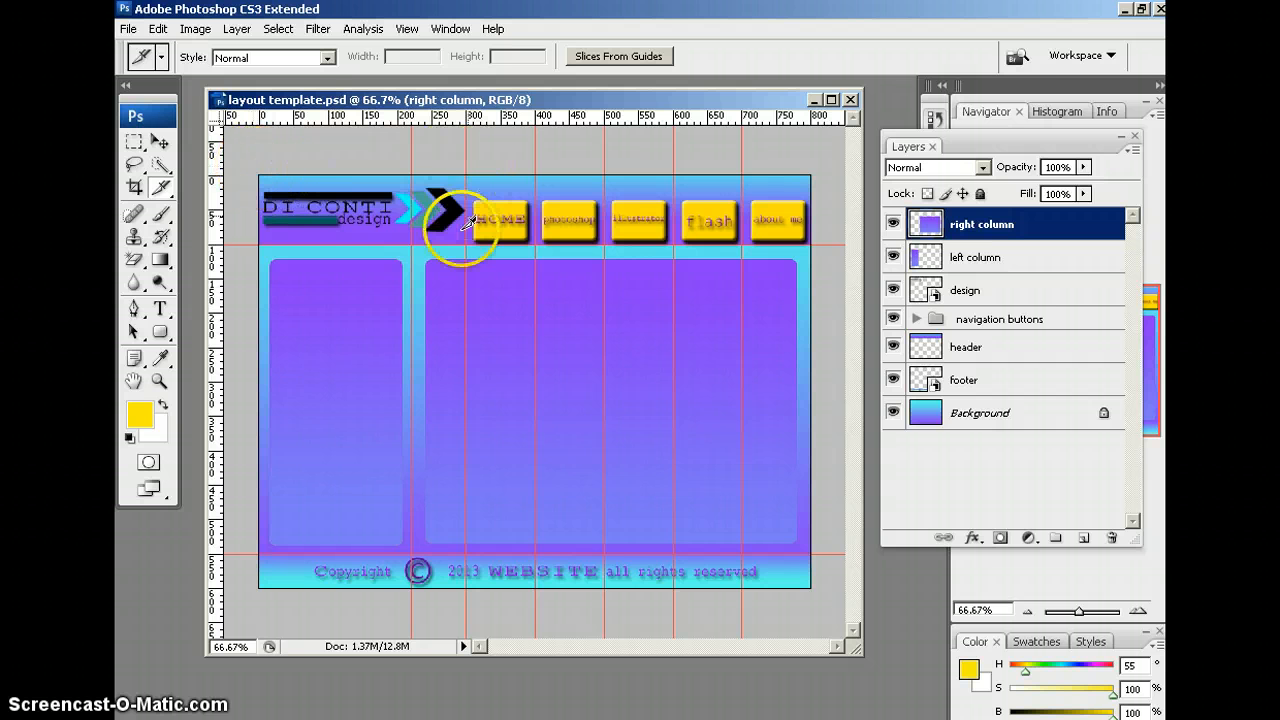
{"action": "left_click_drag", "start_coordinate": [243, 157], "coordinate": [250, 161]}
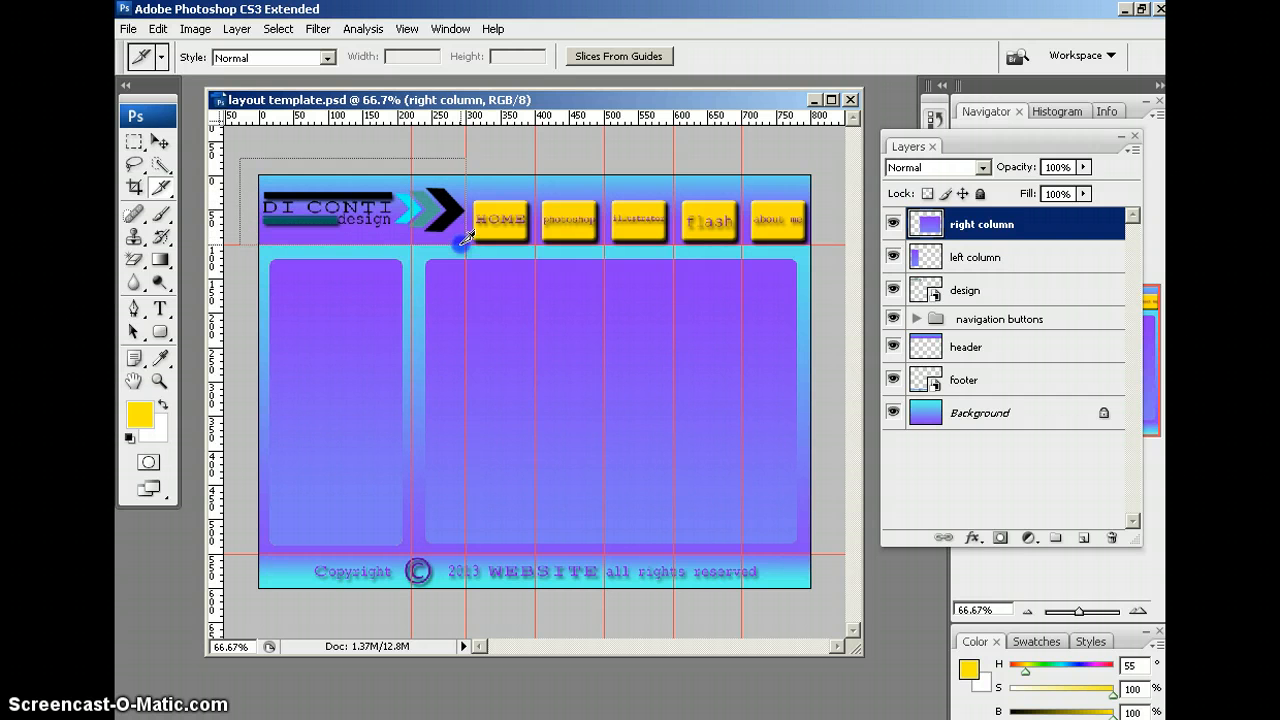
{"action": "left_click_drag", "start_coordinate": [466, 237], "coordinate": [467, 237]}
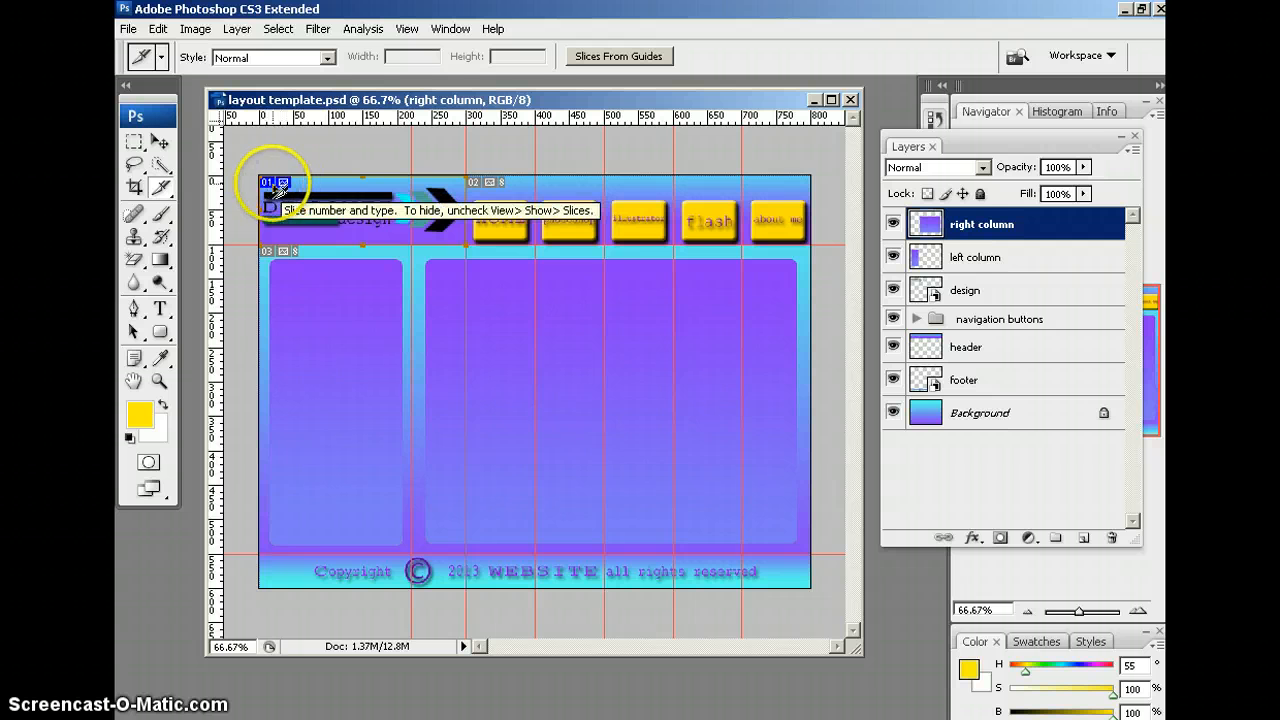
Name the header logo slice "logo" and set its height to 100 px
{"action": "double_click", "coordinate": [275, 192]}
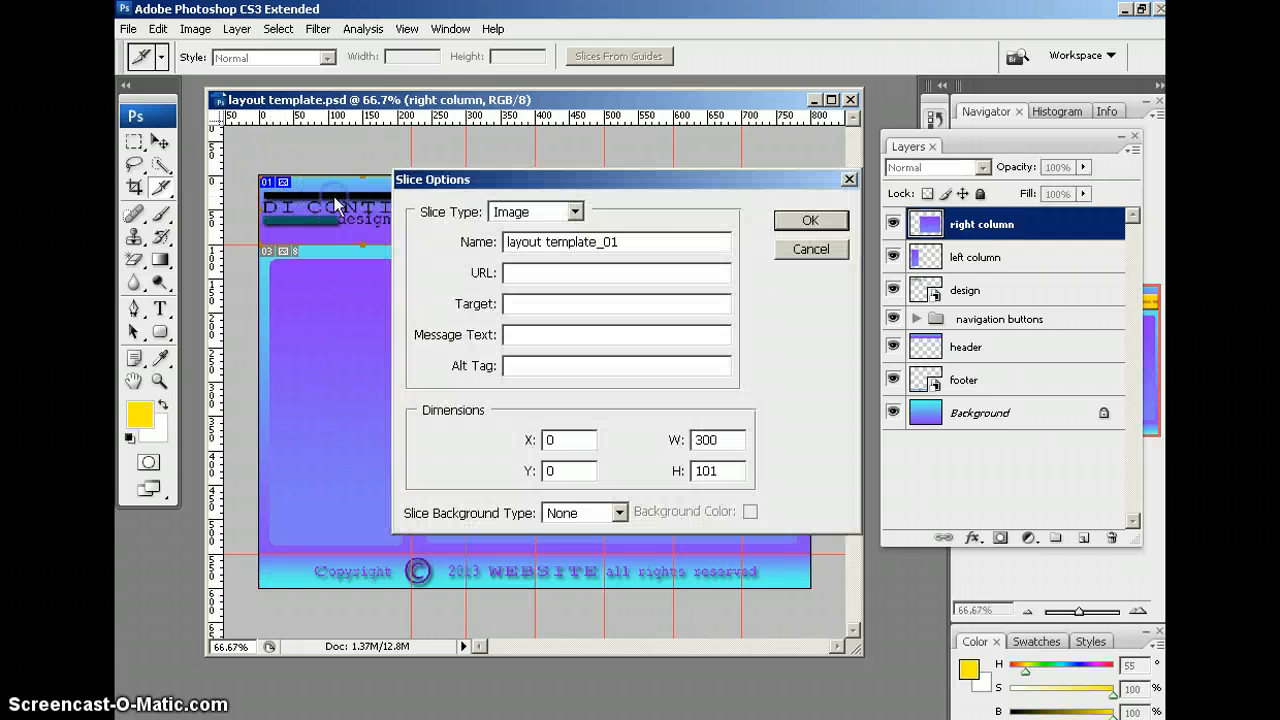
{"action": "left_click_drag", "start_coordinate": [634, 243], "coordinate": [492, 240]}
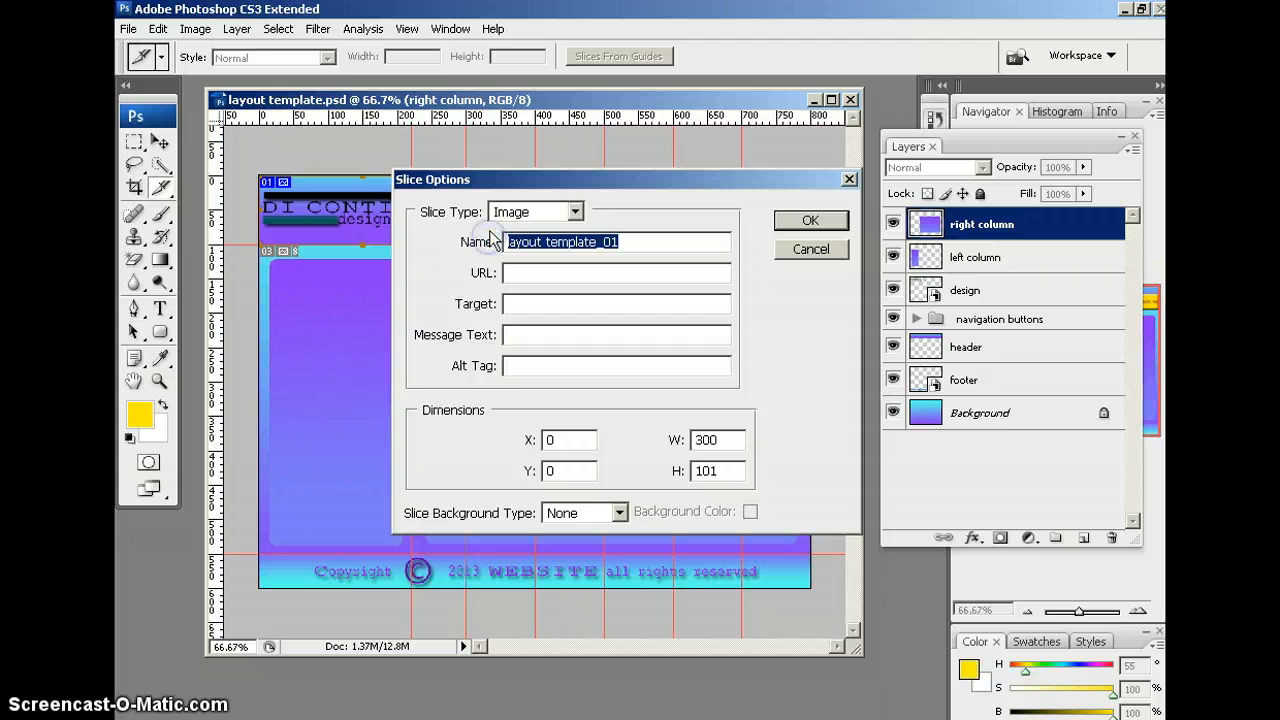
{"action": "type", "text": "logo"}
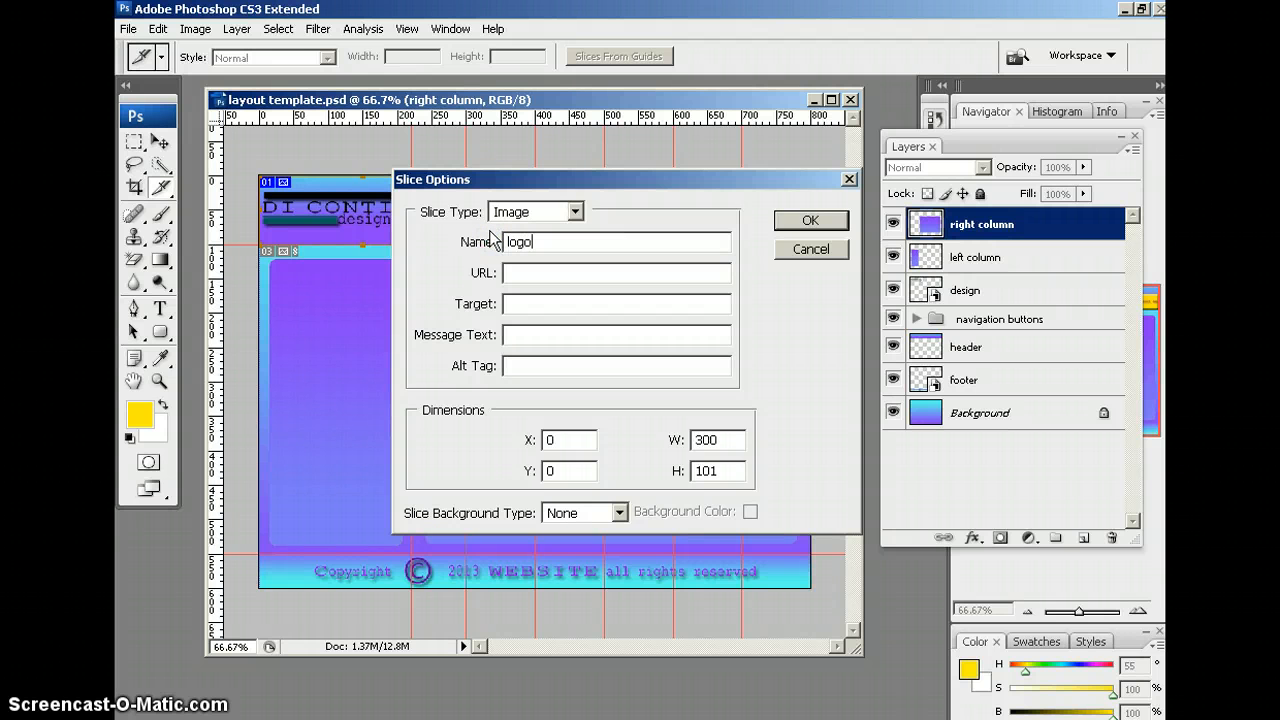
{"action": "left_click", "coordinate": [712, 471]}
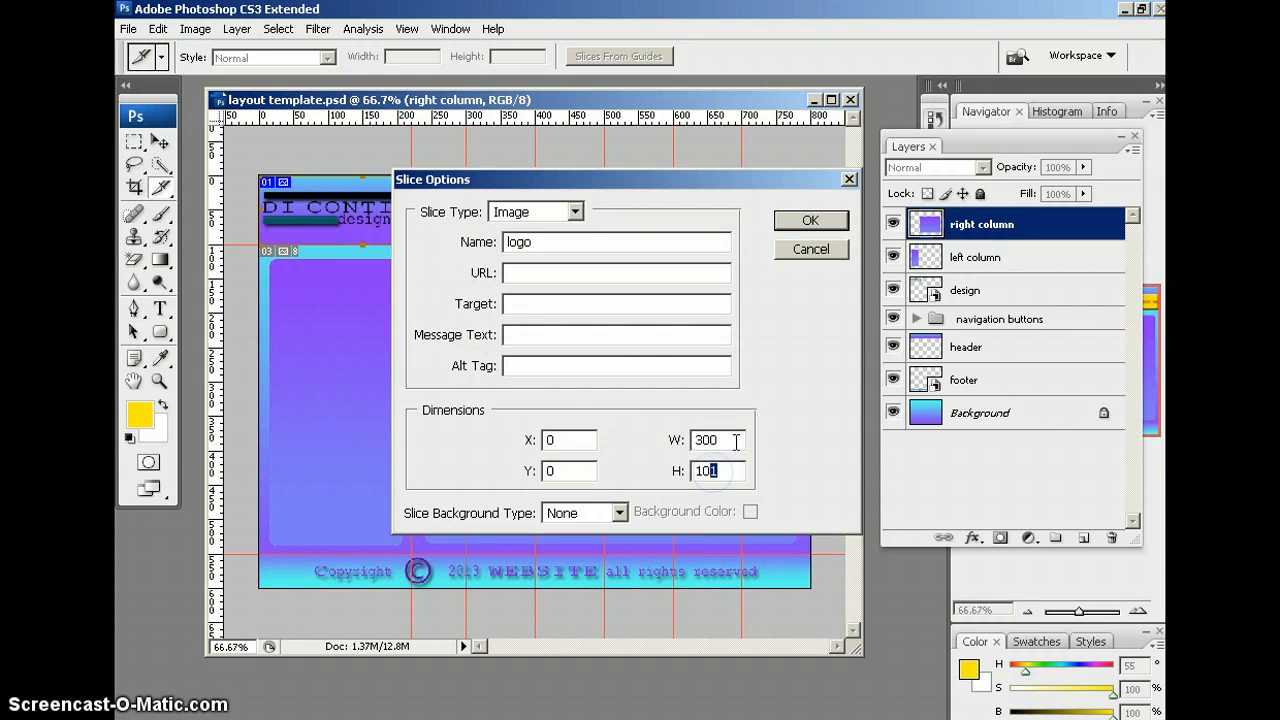
{"action": "type", "text": "0"}
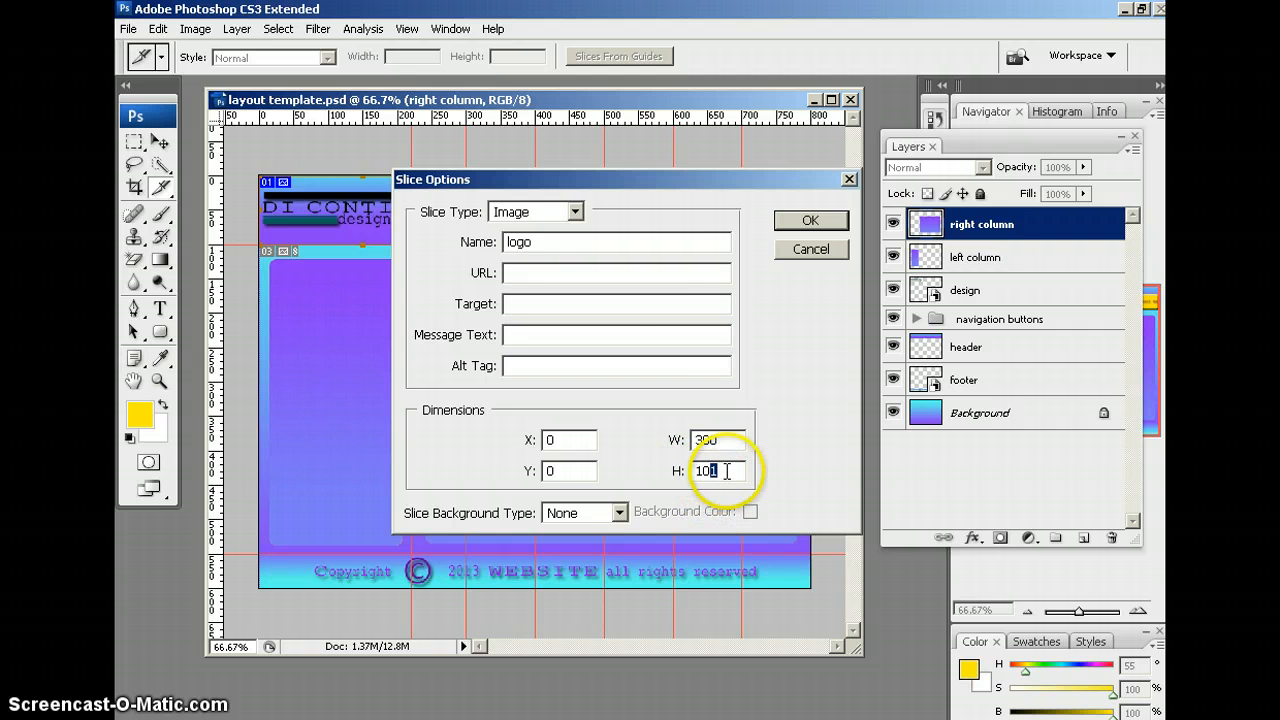
{"action": "left_click_drag", "start_coordinate": [677, 180], "coordinate": [648, 118]}
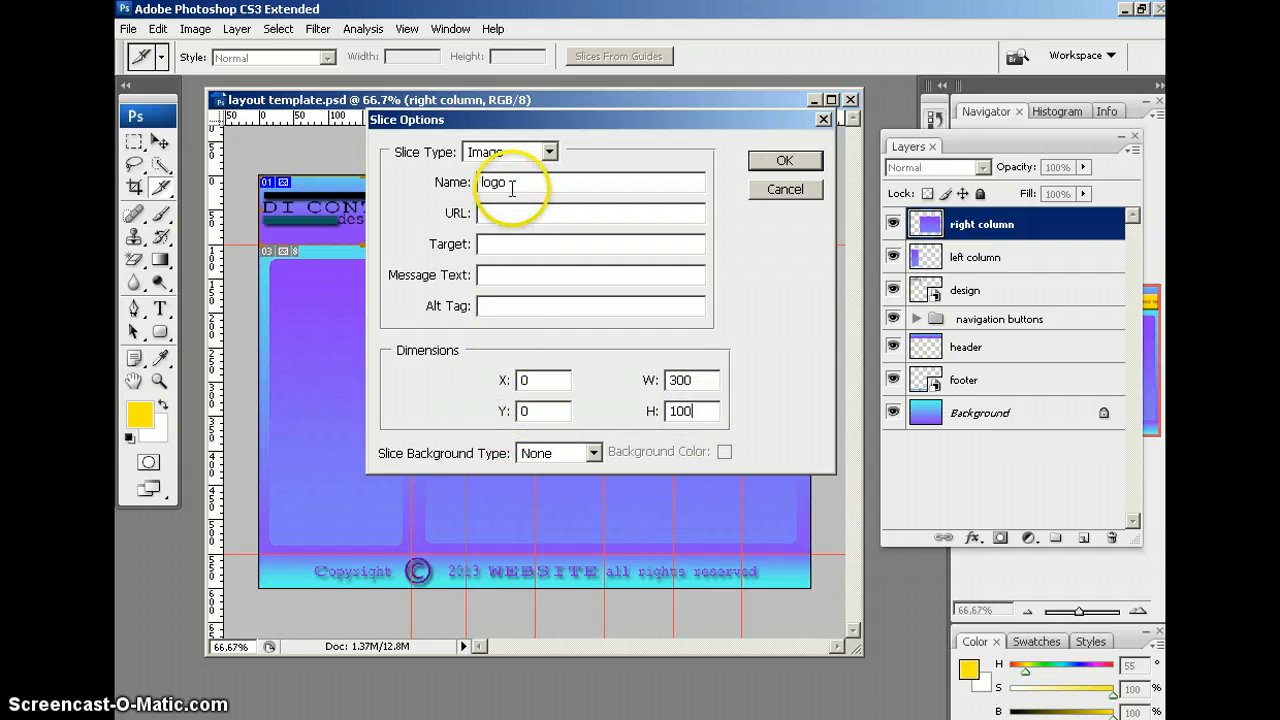
{"action": "left_click", "coordinate": [798, 160]}
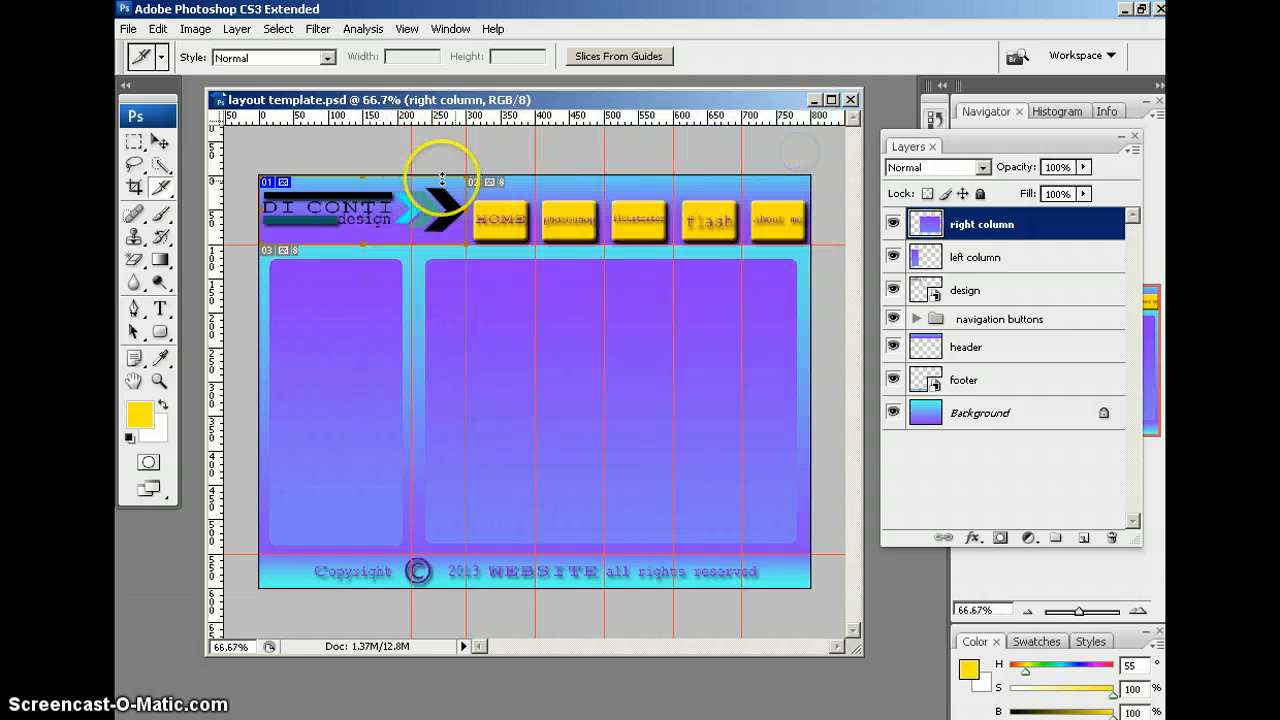
Draw a guide-snapped slice over the HOME button, naming it "home button" with a height of 100 px
{"action": "left_click", "coordinate": [536, 245]}
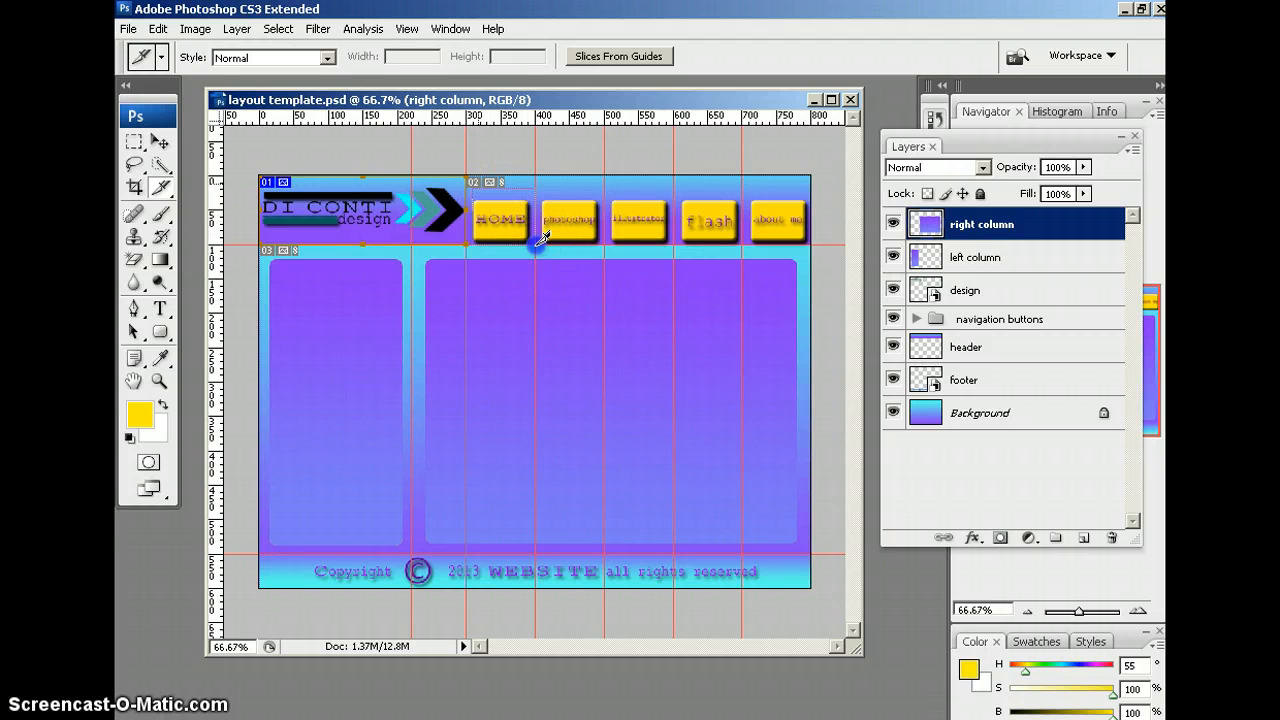
{"action": "left_click_drag", "start_coordinate": [469, 171], "coordinate": [467, 175]}
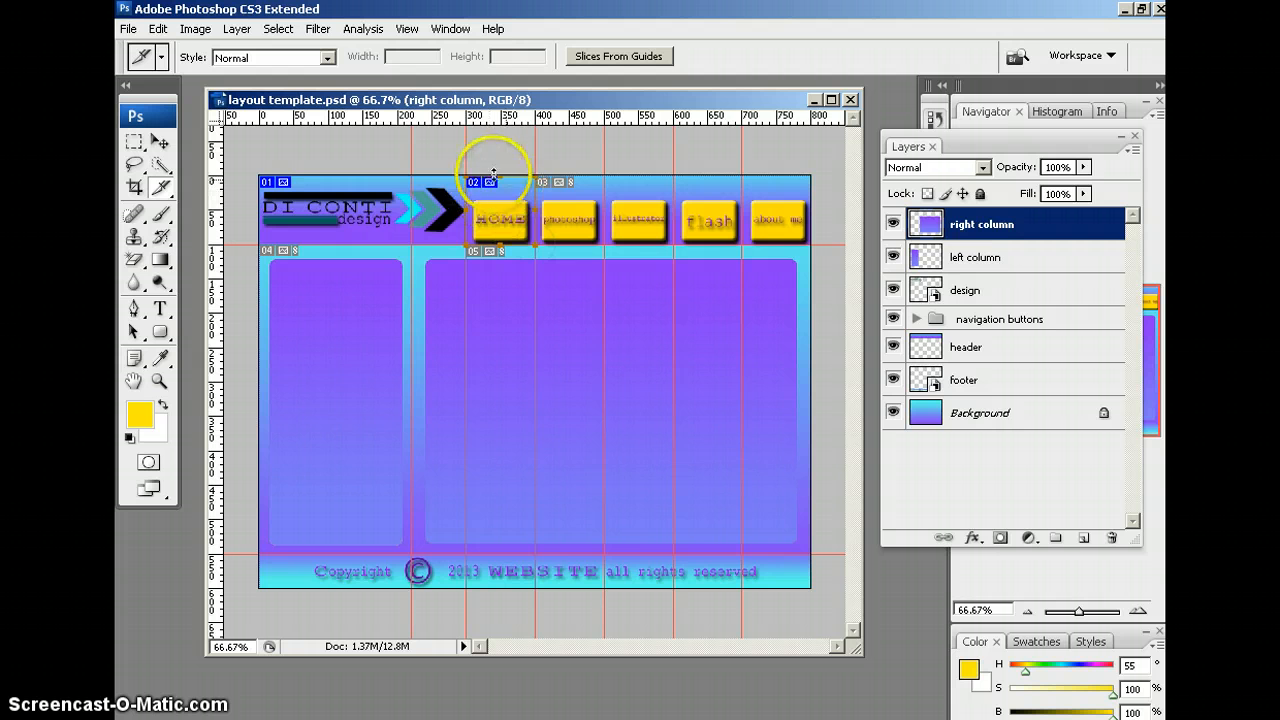
{"action": "double_click", "coordinate": [512, 222]}
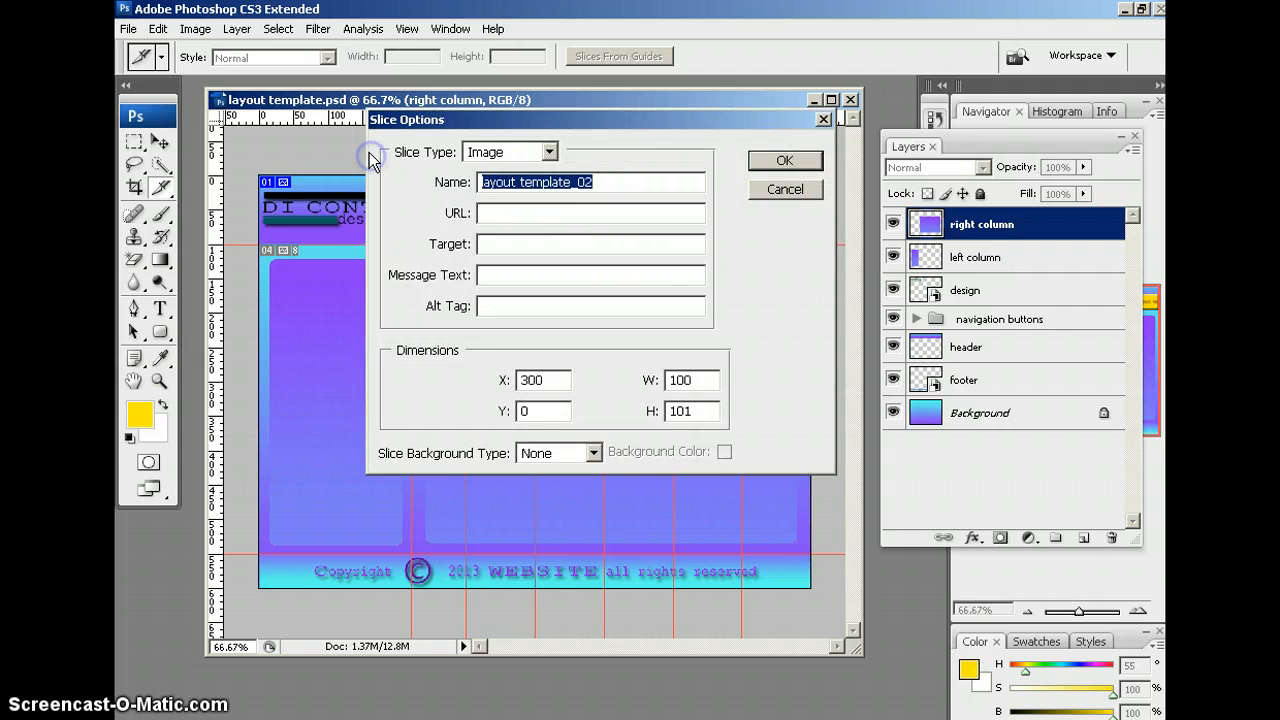
{"action": "type", "text": "home button"}
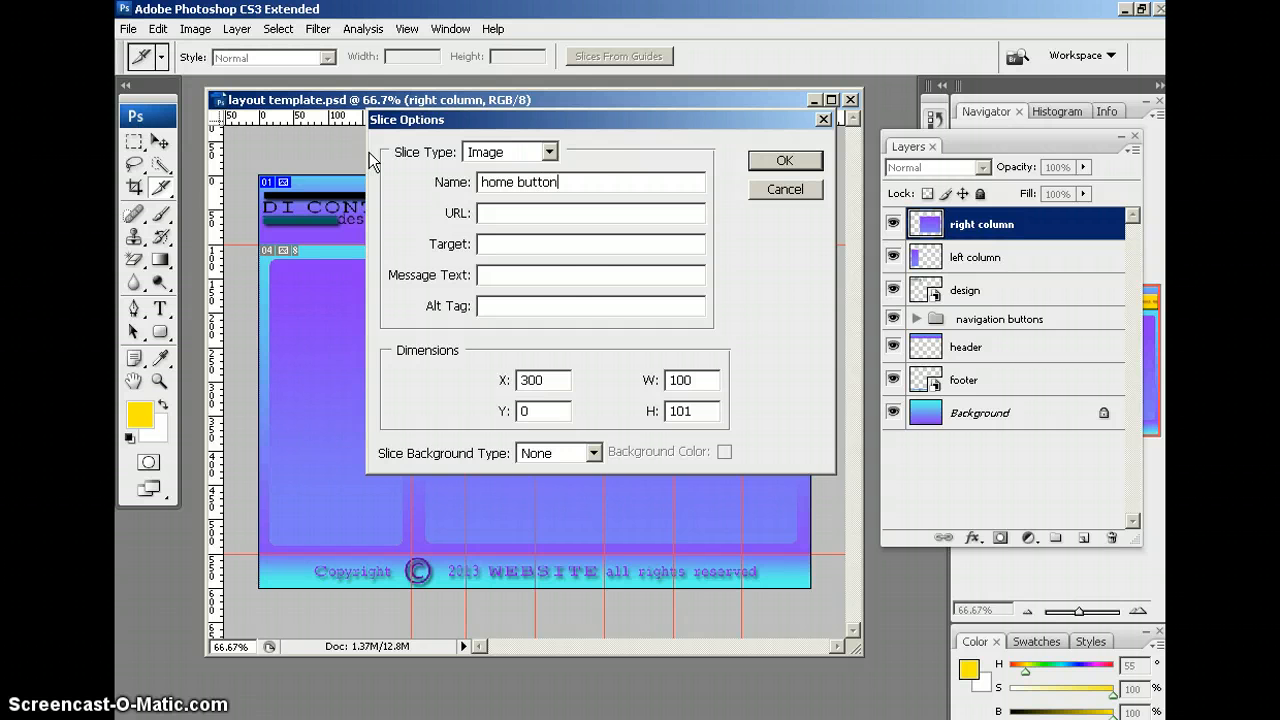
{"action": "left_click", "coordinate": [687, 408]}
{"action": "left_click", "coordinate": [656, 385]}
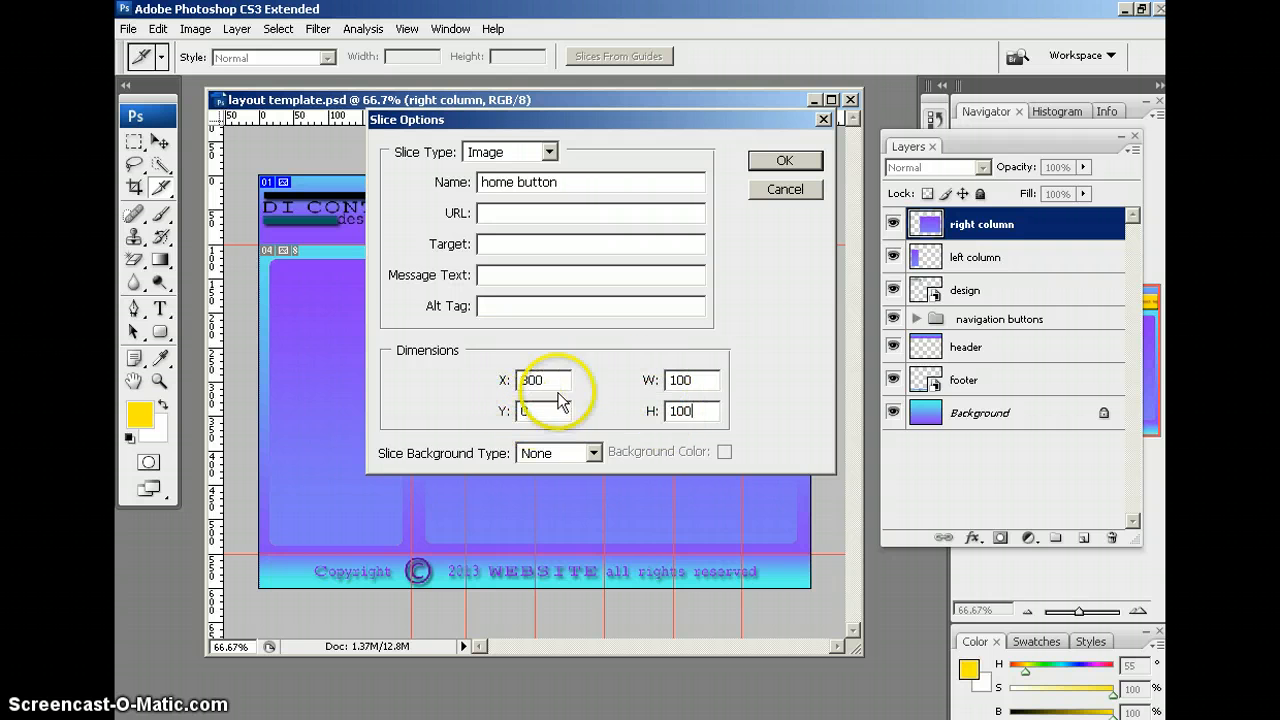
{"action": "left_click", "coordinate": [785, 163]}
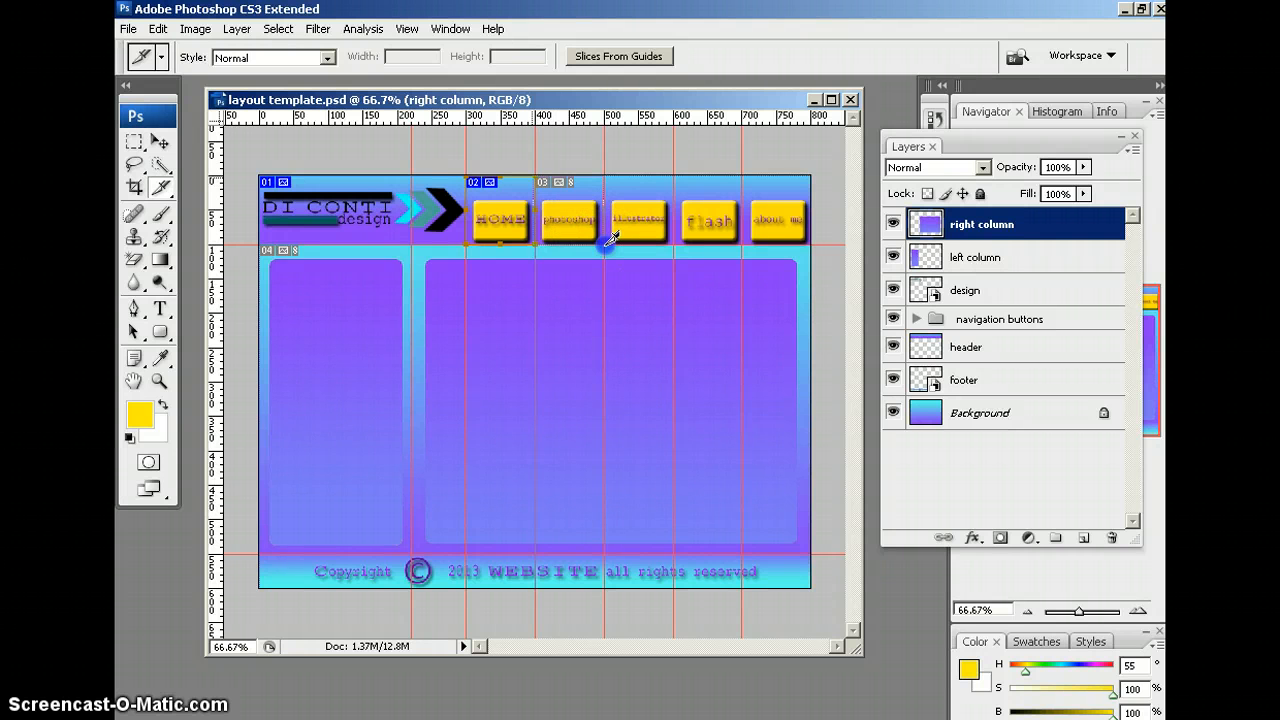
Draw a guide-snapped slice over the photoshop button, naming it "photoshop button" with a height of 100 px
{"action": "left_click_drag", "start_coordinate": [605, 244], "coordinate": [538, 176]}
{"action": "double_click", "coordinate": [549, 199]}
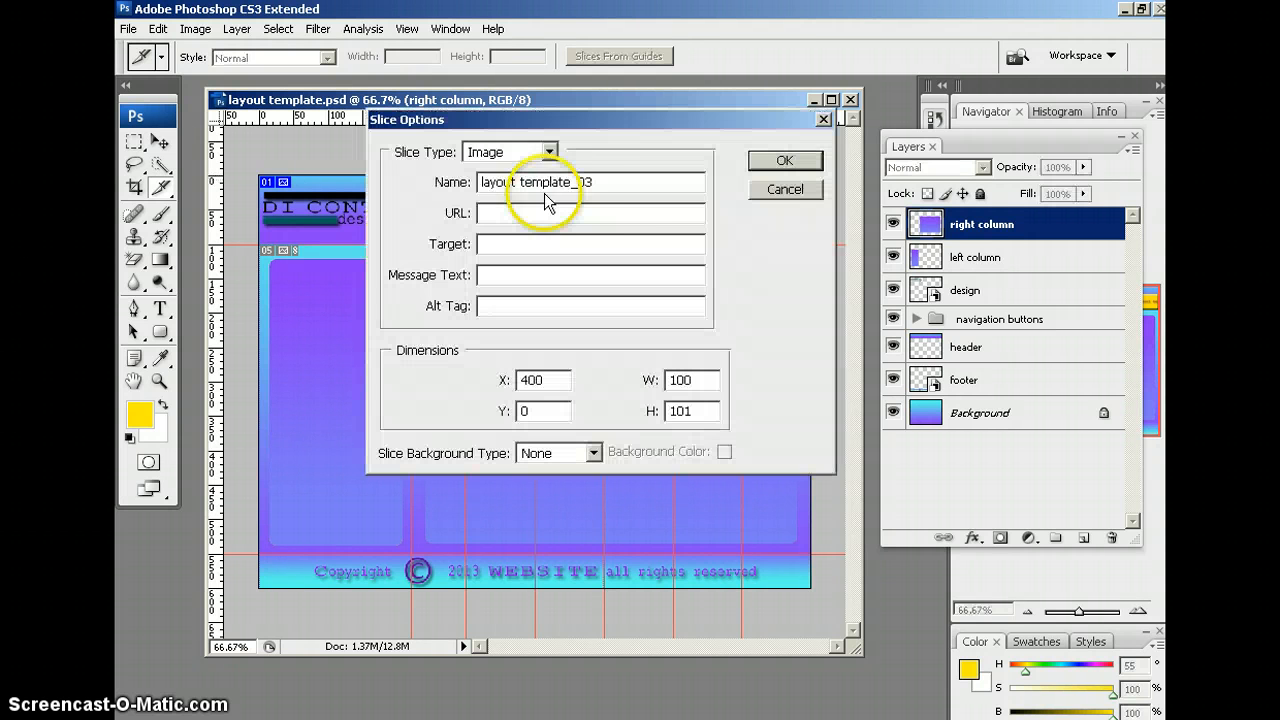
{"action": "left_click_drag", "start_coordinate": [638, 183], "coordinate": [376, 178]}
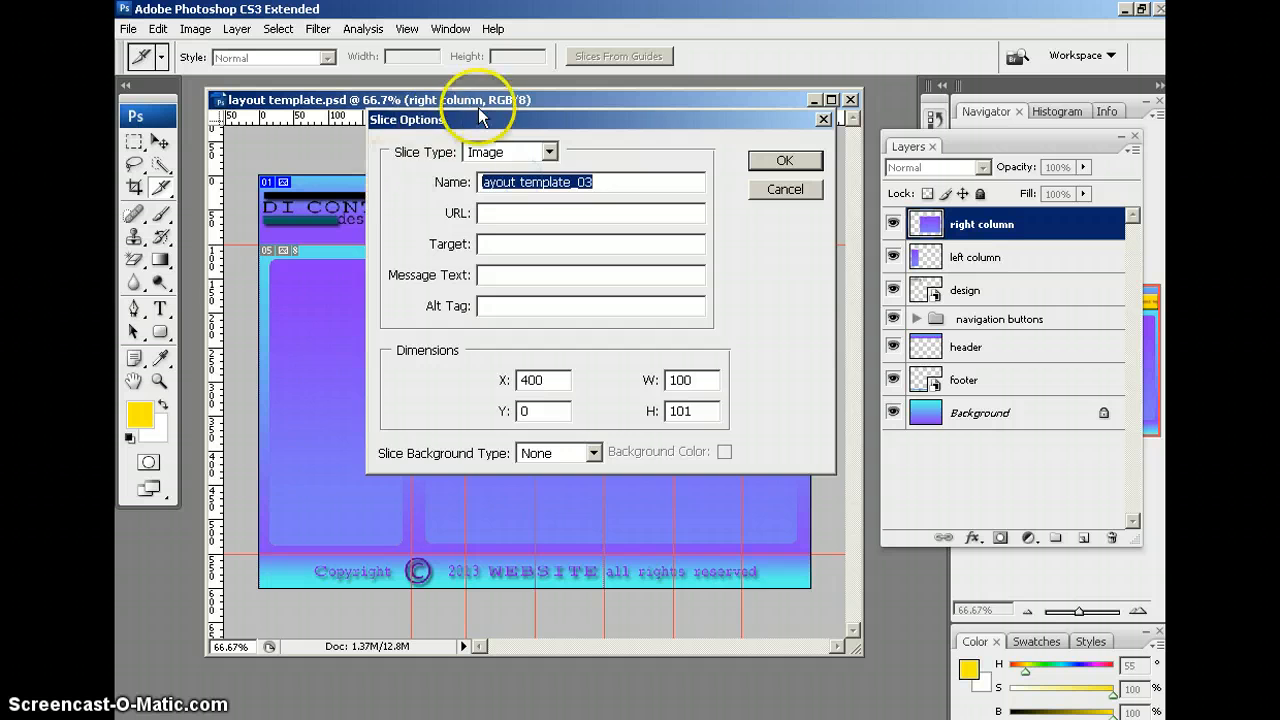
{"action": "left_click_drag", "start_coordinate": [602, 119], "coordinate": [565, 257]}
{"action": "type", "text": "photoshop bu"}
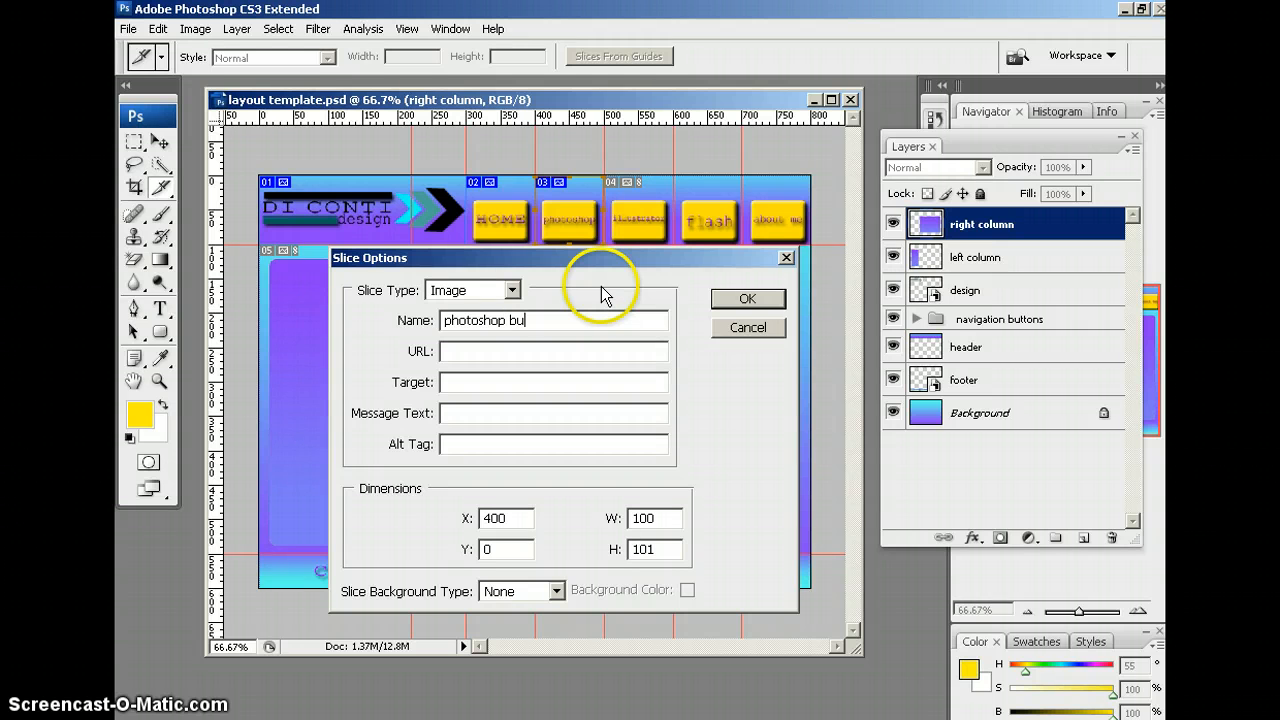
{"action": "type", "text": "tton"}
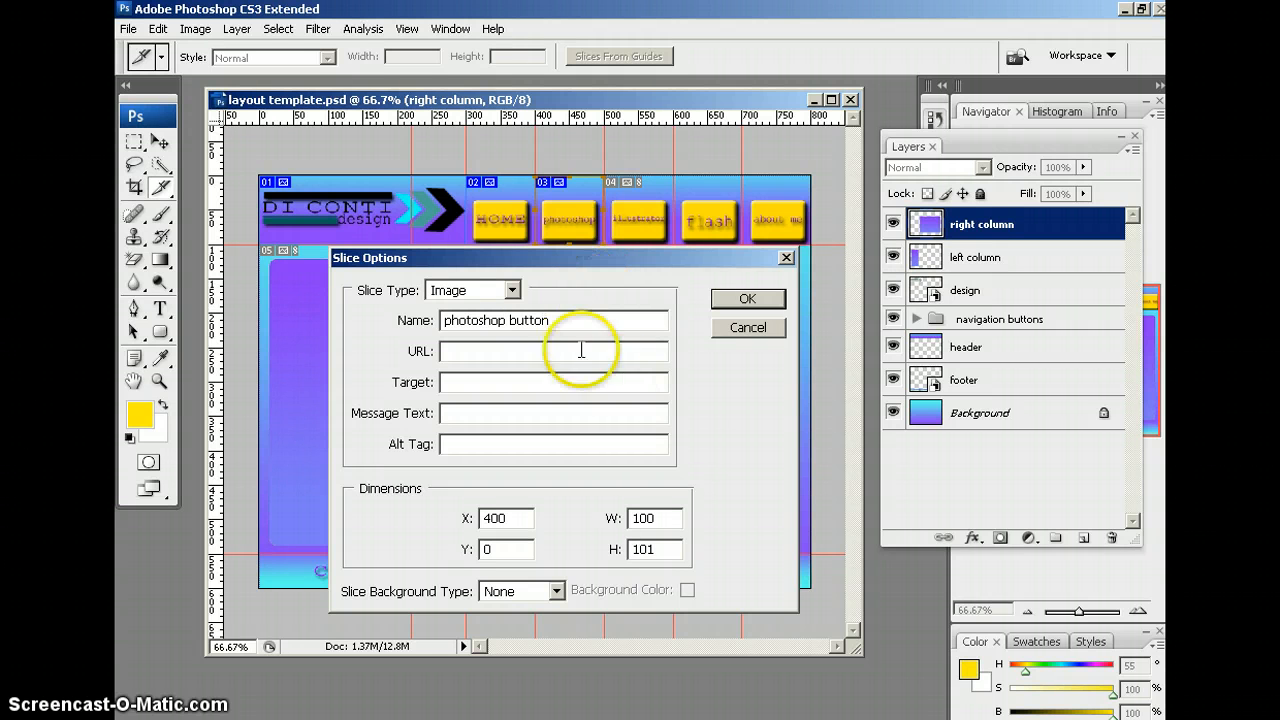
{"action": "left_click", "coordinate": [647, 549]}
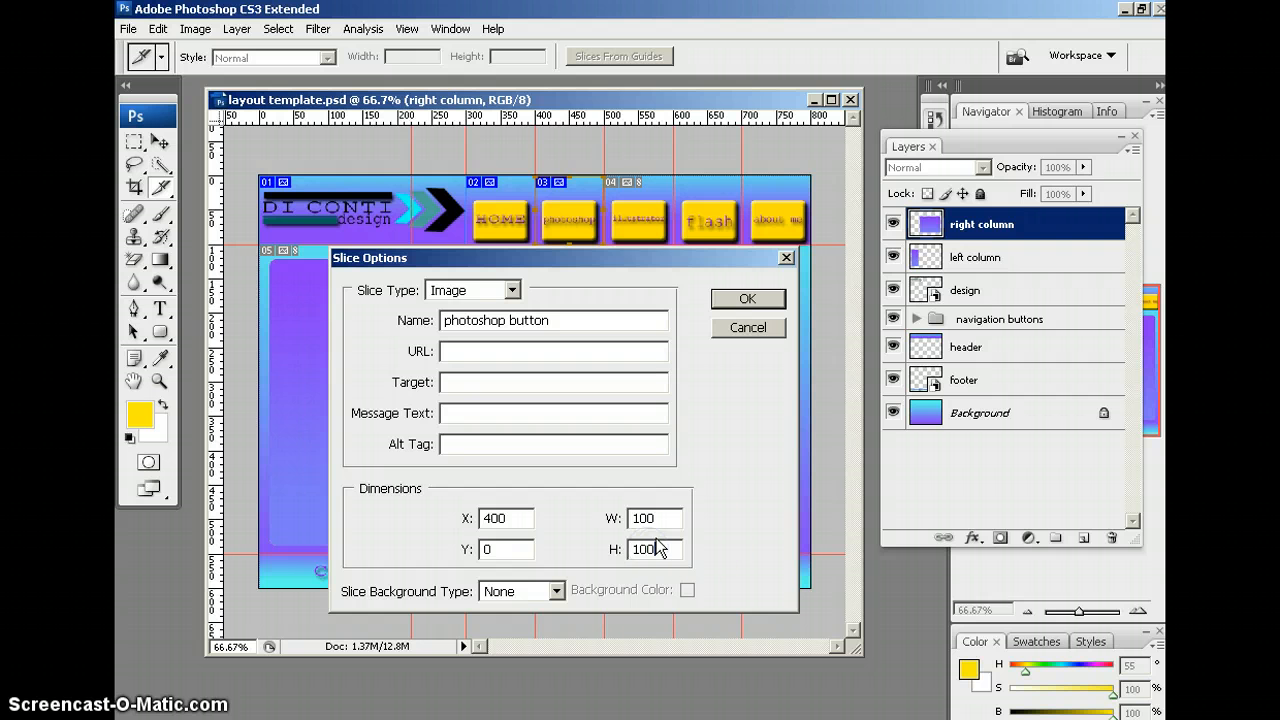
{"action": "left_click", "coordinate": [744, 298]}
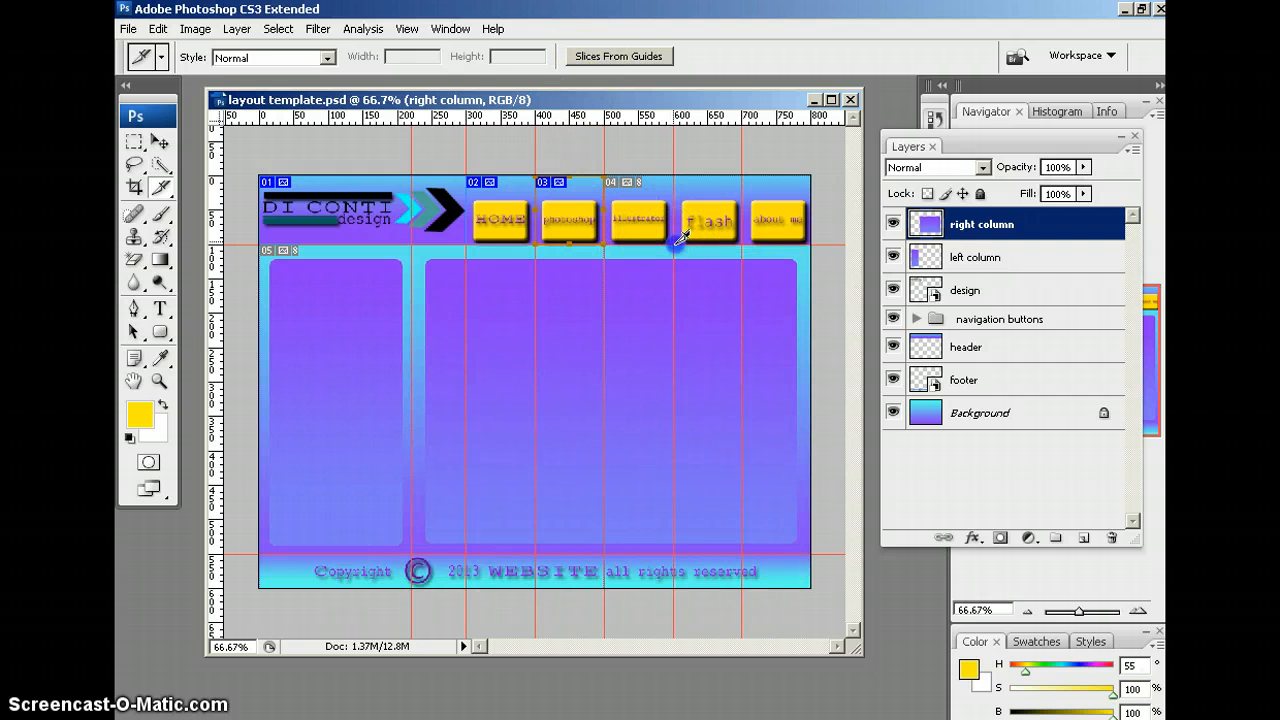
Slice the illustrator button along the guides, naming the slice "illustrator button" with a width of 100 px
{"action": "double_click", "coordinate": [640, 219]}
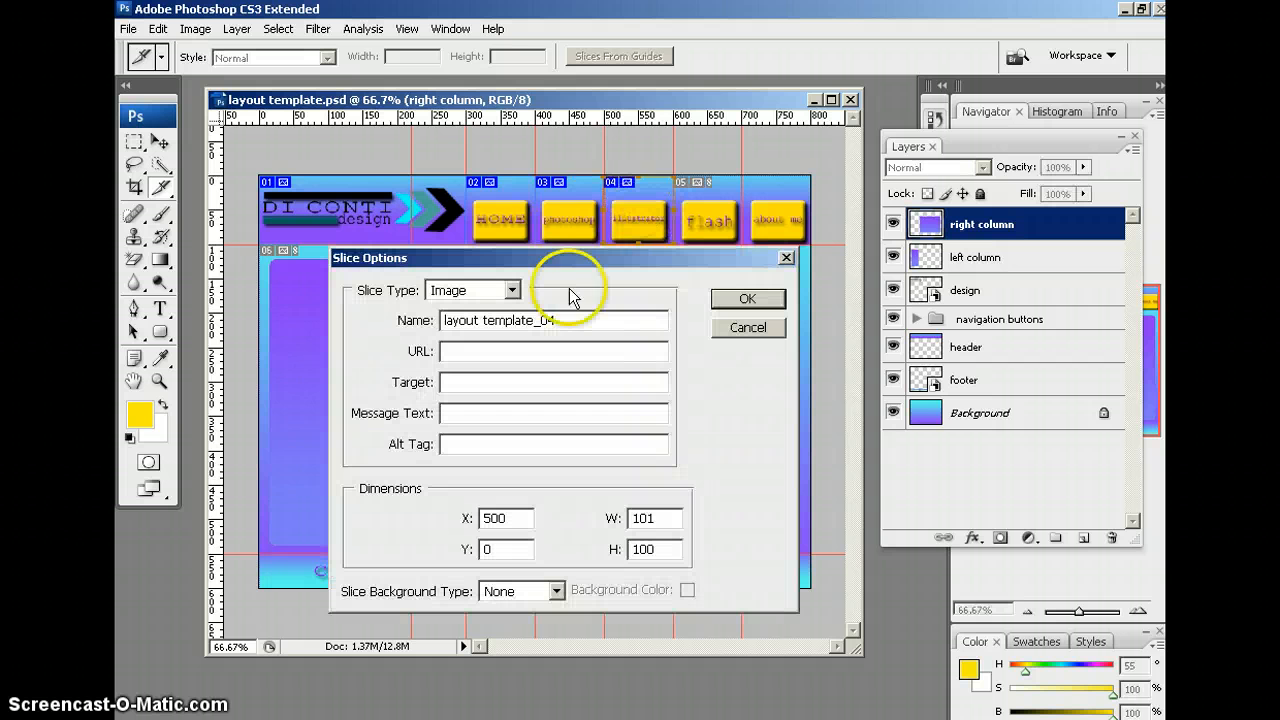
{"action": "type", "text": "illustrator button"}
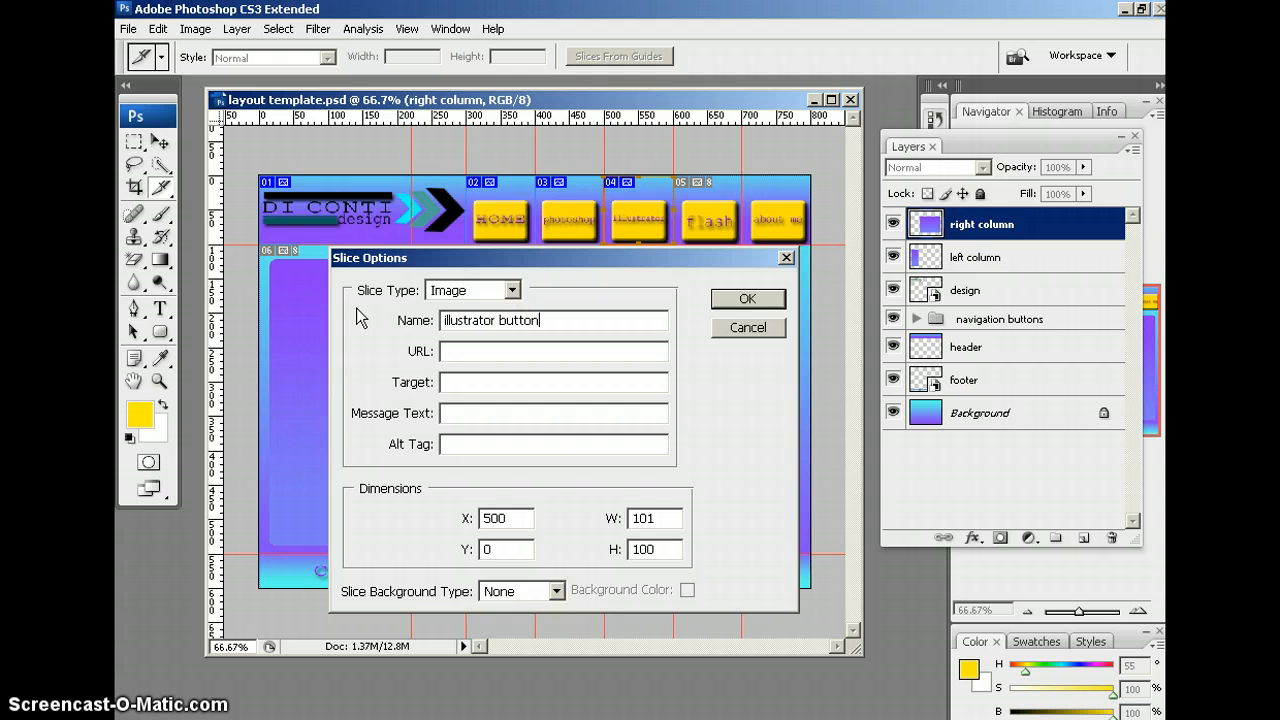
{"action": "left_click", "coordinate": [652, 515]}
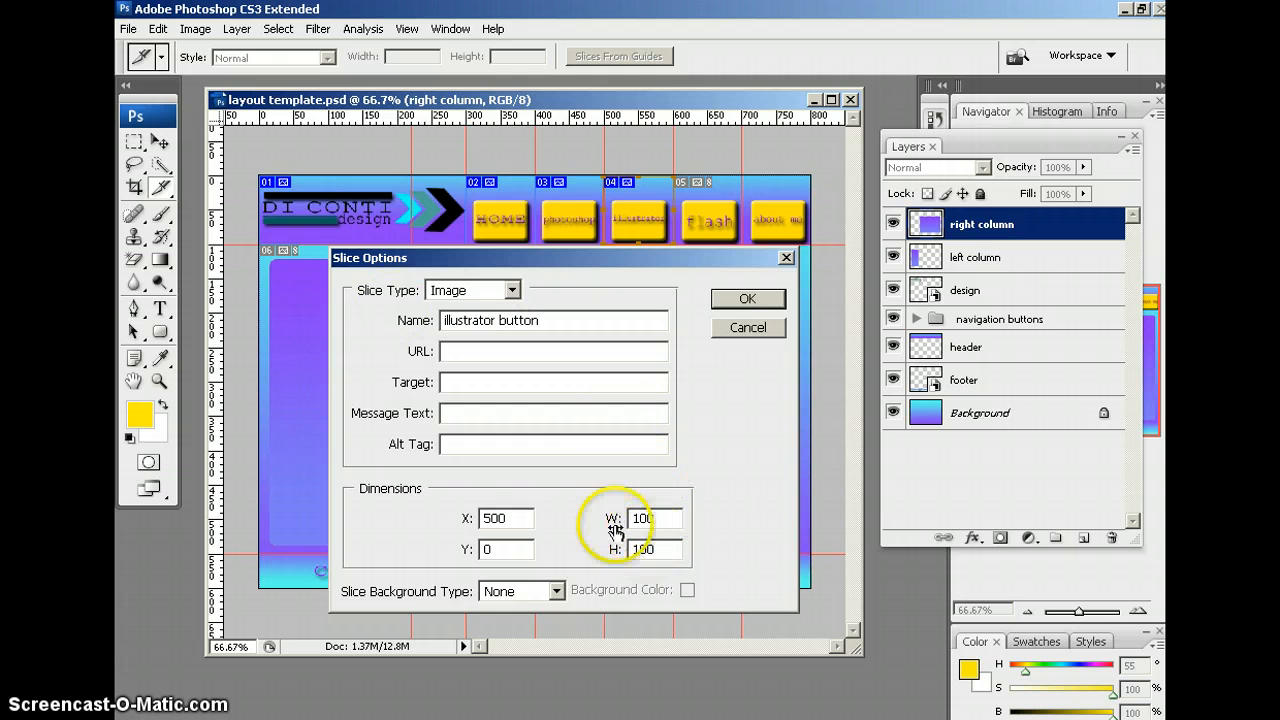
{"action": "left_click", "coordinate": [748, 298]}
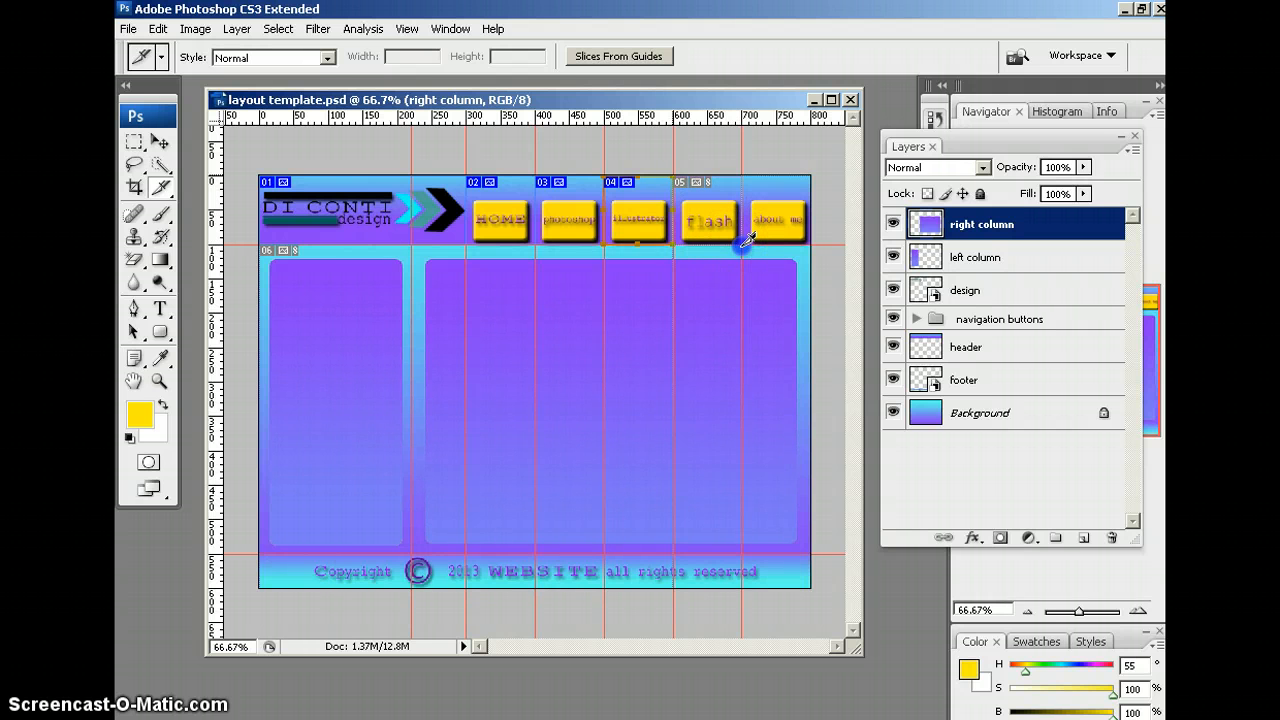
Draw a guide-snapped slice over the flash button, naming it "flash button" with a height of 100 px
{"action": "left_click_drag", "start_coordinate": [742, 245], "coordinate": [742, 245]}
{"action": "double_click", "coordinate": [695, 236]}
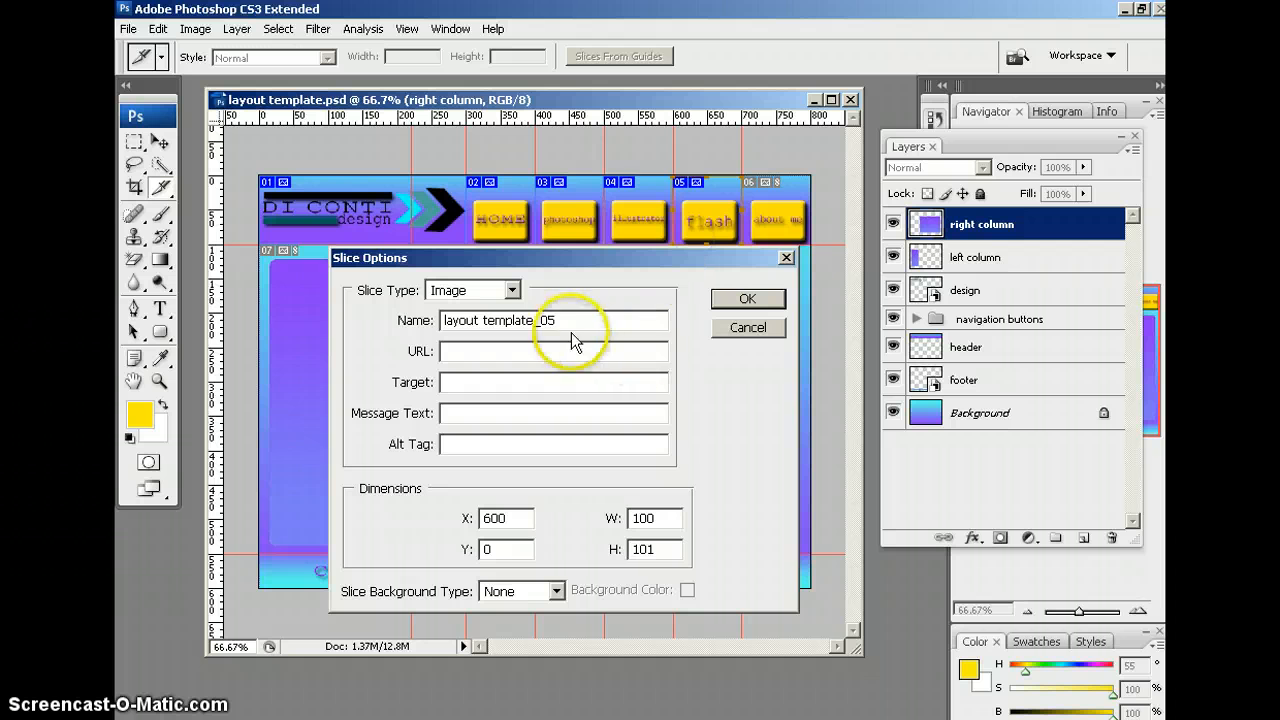
{"action": "key", "text": "ctrl+a"}
{"action": "type", "text": "fla"}
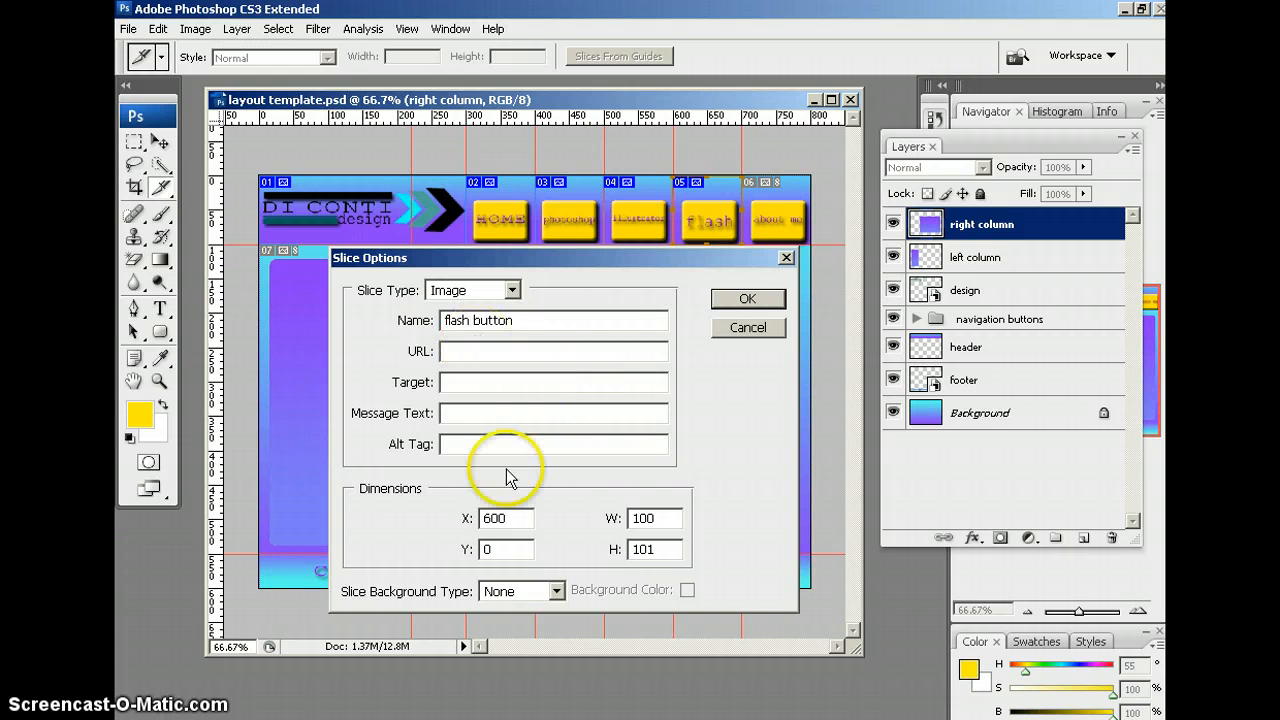
{"action": "left_click", "coordinate": [647, 549]}
{"action": "key", "text": "BackSpace"}
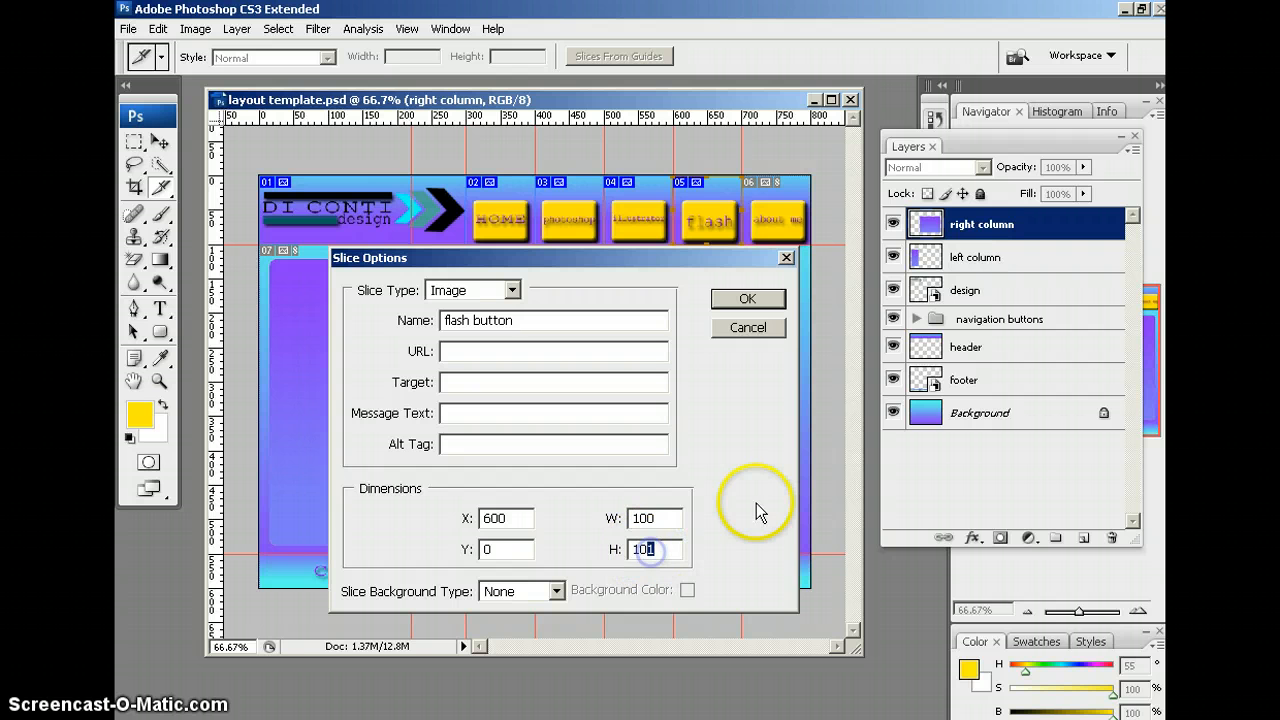
{"action": "type", "text": "0"}
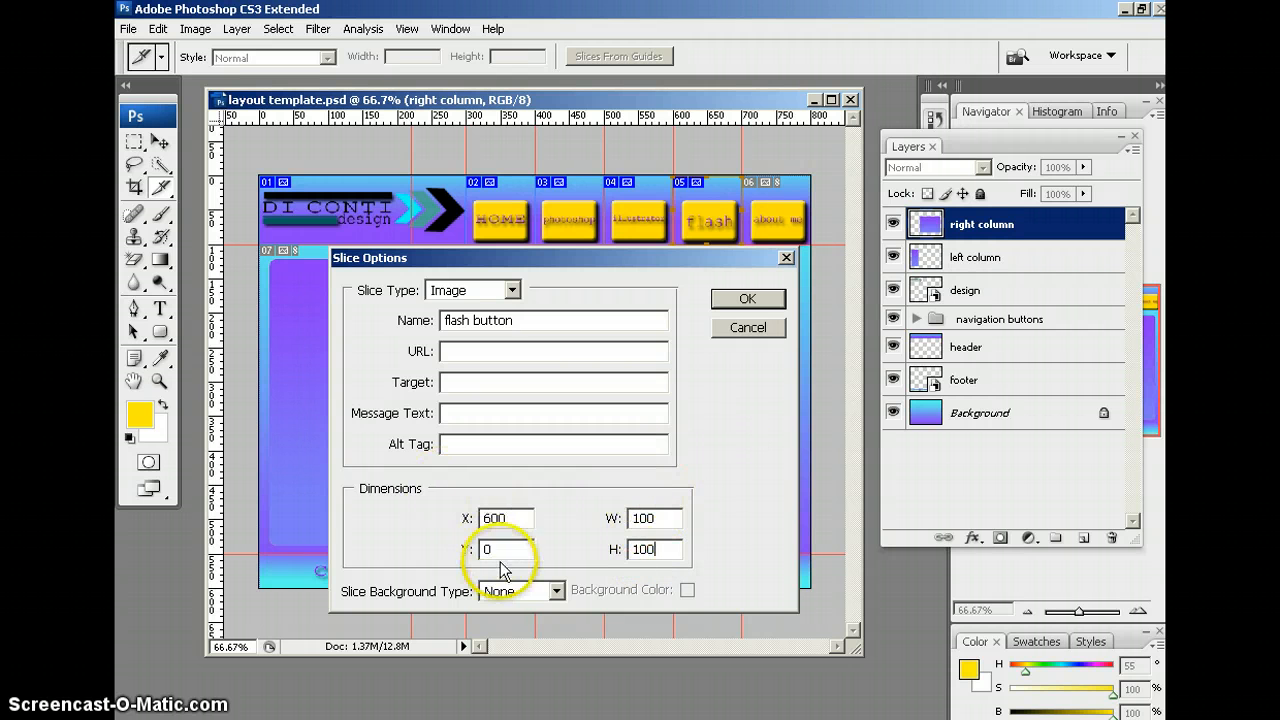
{"action": "left_click", "coordinate": [752, 300]}
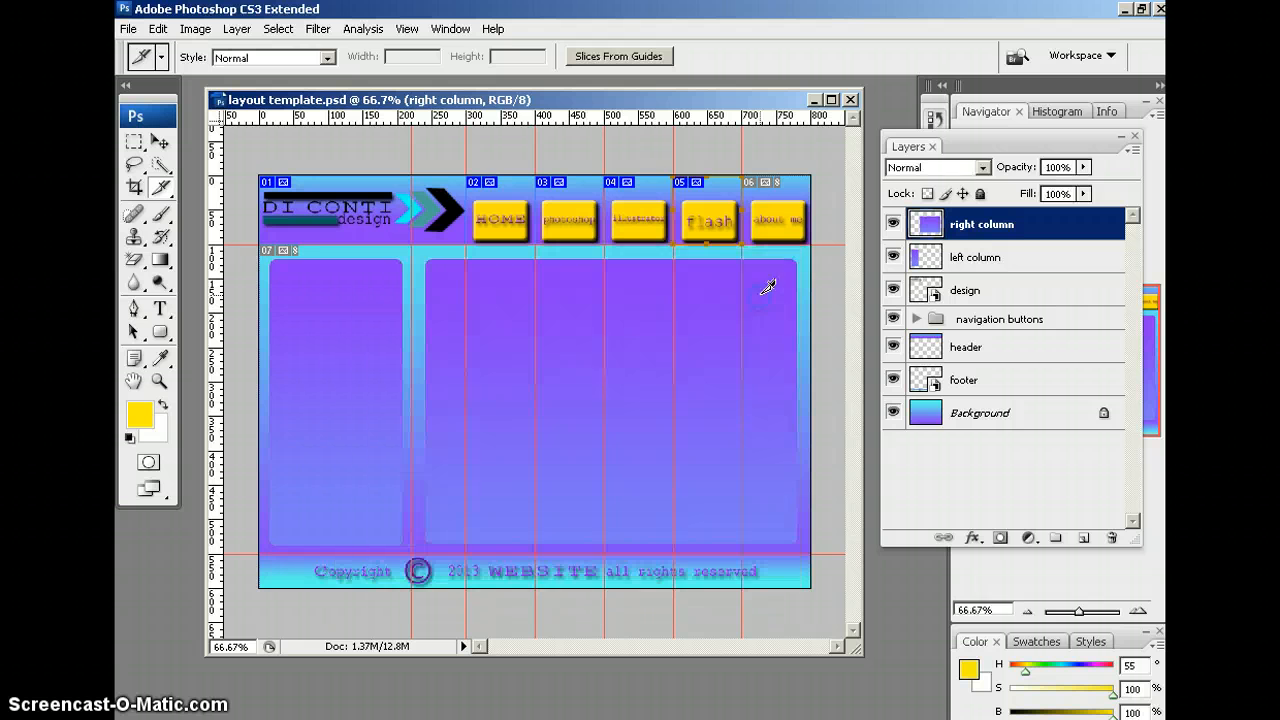
Draw a 100 by 100 px slice over the about me button and name it "about me"
{"action": "left_click_drag", "start_coordinate": [812, 243], "coordinate": [742, 175]}
{"action": "double_click", "coordinate": [805, 222]}
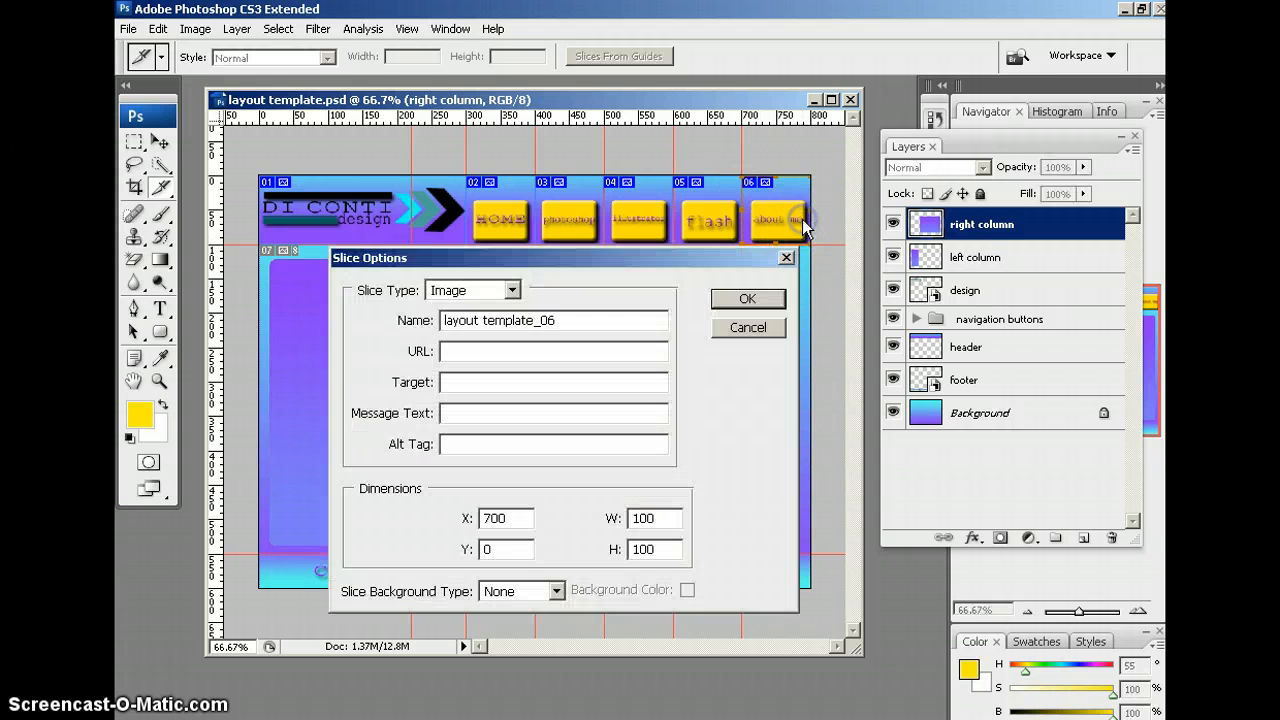
{"action": "left_click_drag", "start_coordinate": [612, 318], "coordinate": [357, 310]}
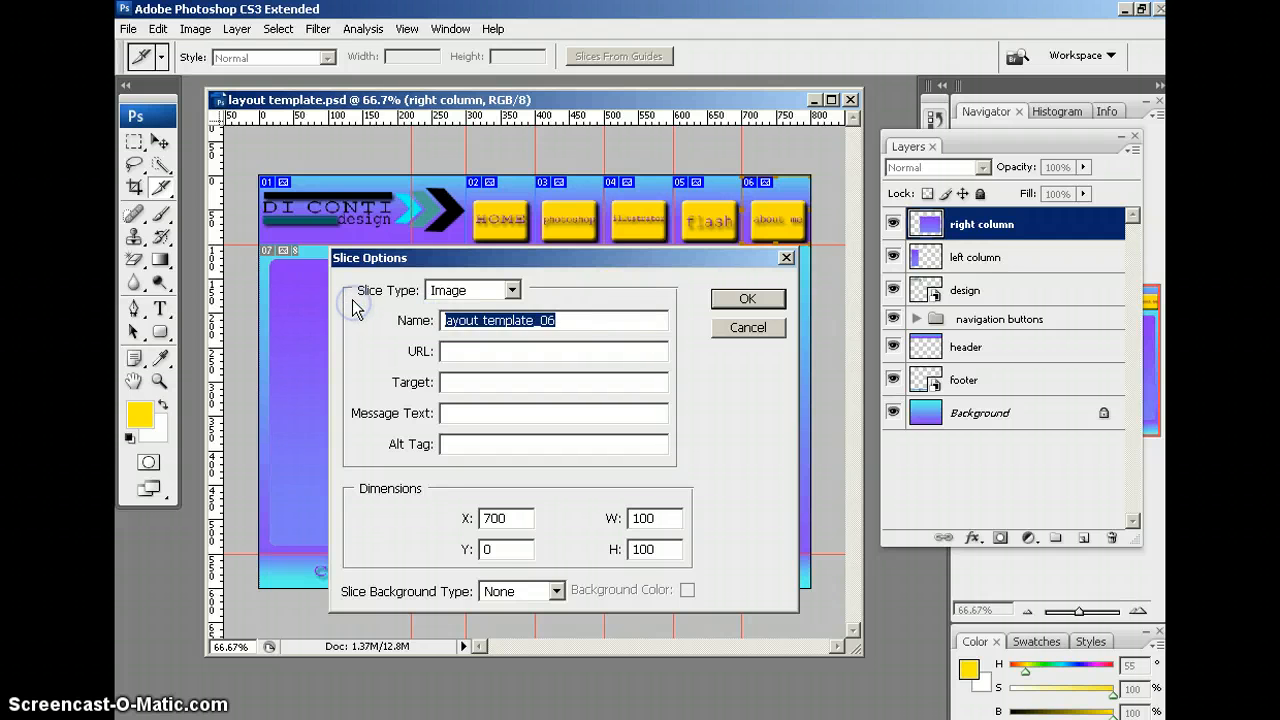
{"action": "type", "text": "about me"}
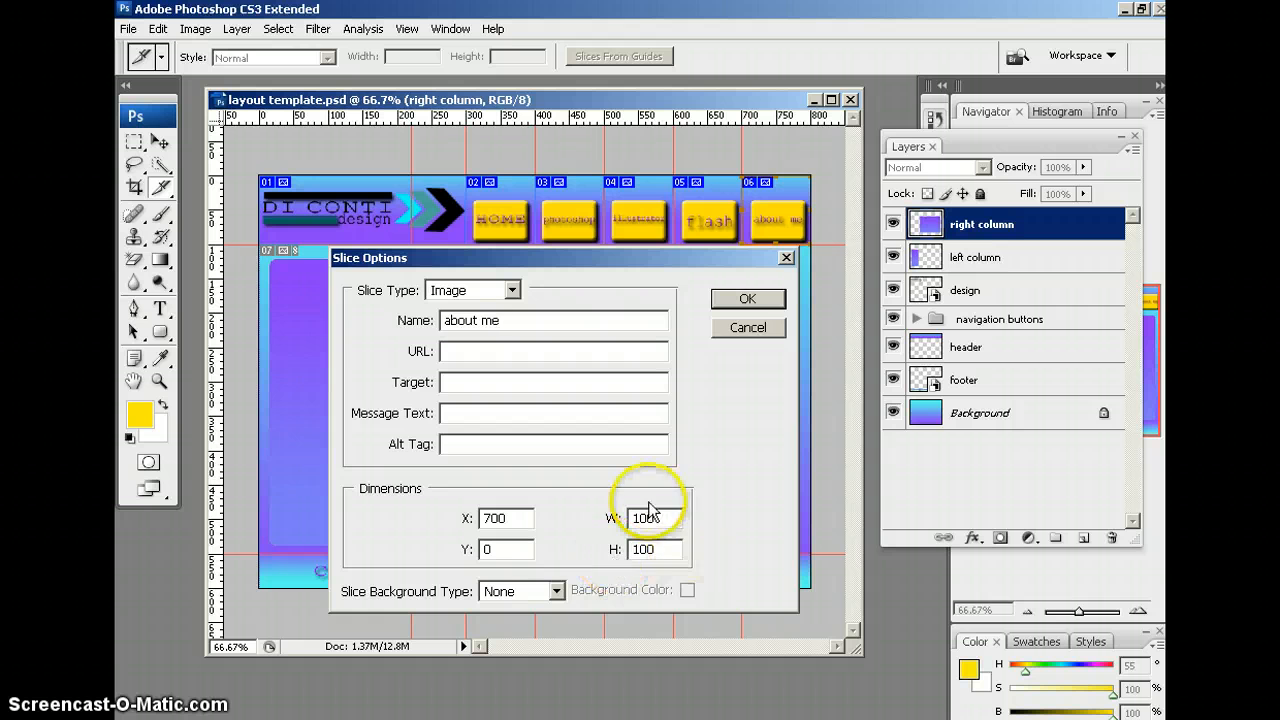
{"action": "left_click", "coordinate": [748, 300]}
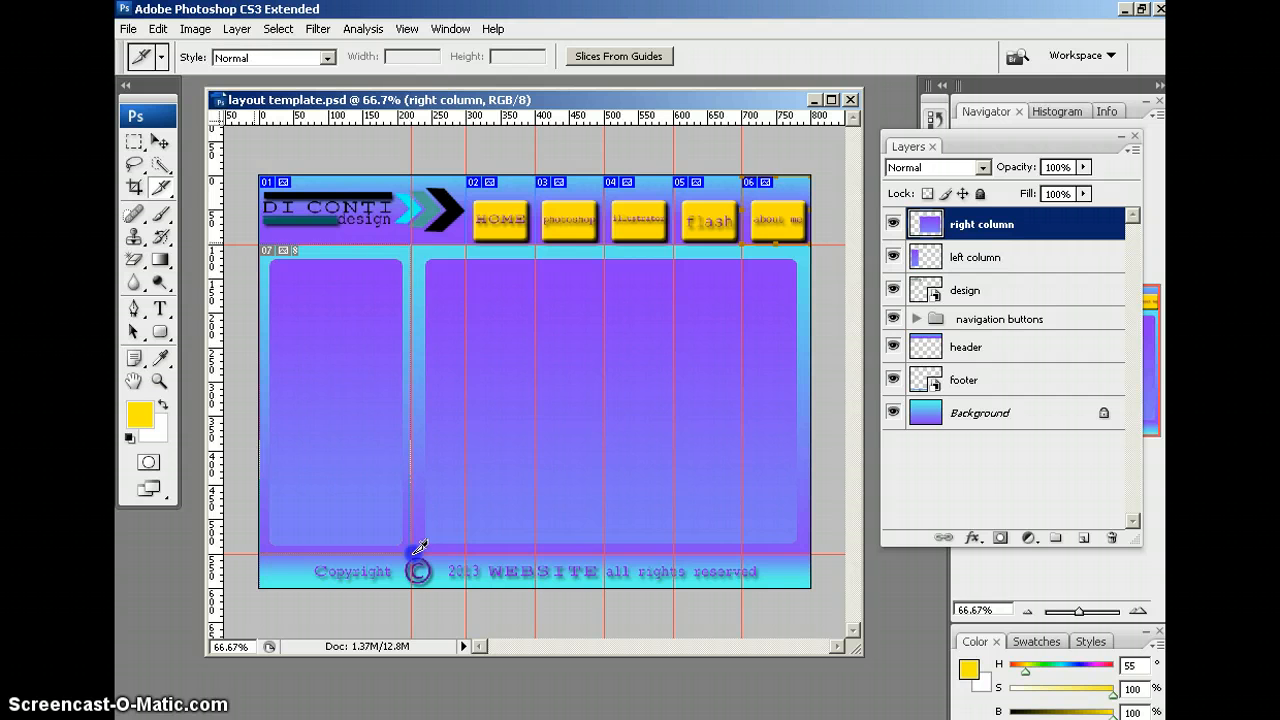
Slice the left column area along the guides, naming the slice "left column" with Y at 100 and a height of 450 px
{"action": "double_click", "coordinate": [337, 334]}
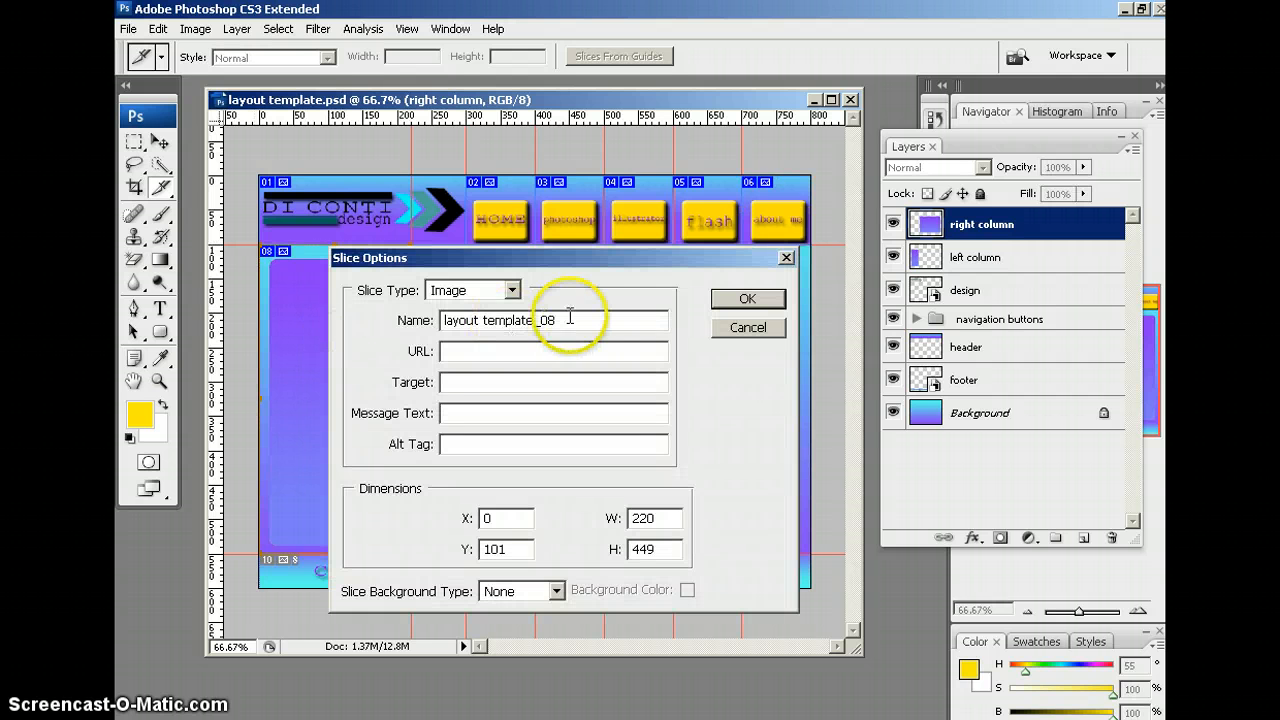
{"action": "left_click_drag", "start_coordinate": [563, 318], "coordinate": [418, 315]}
{"action": "type", "text": "left column"}
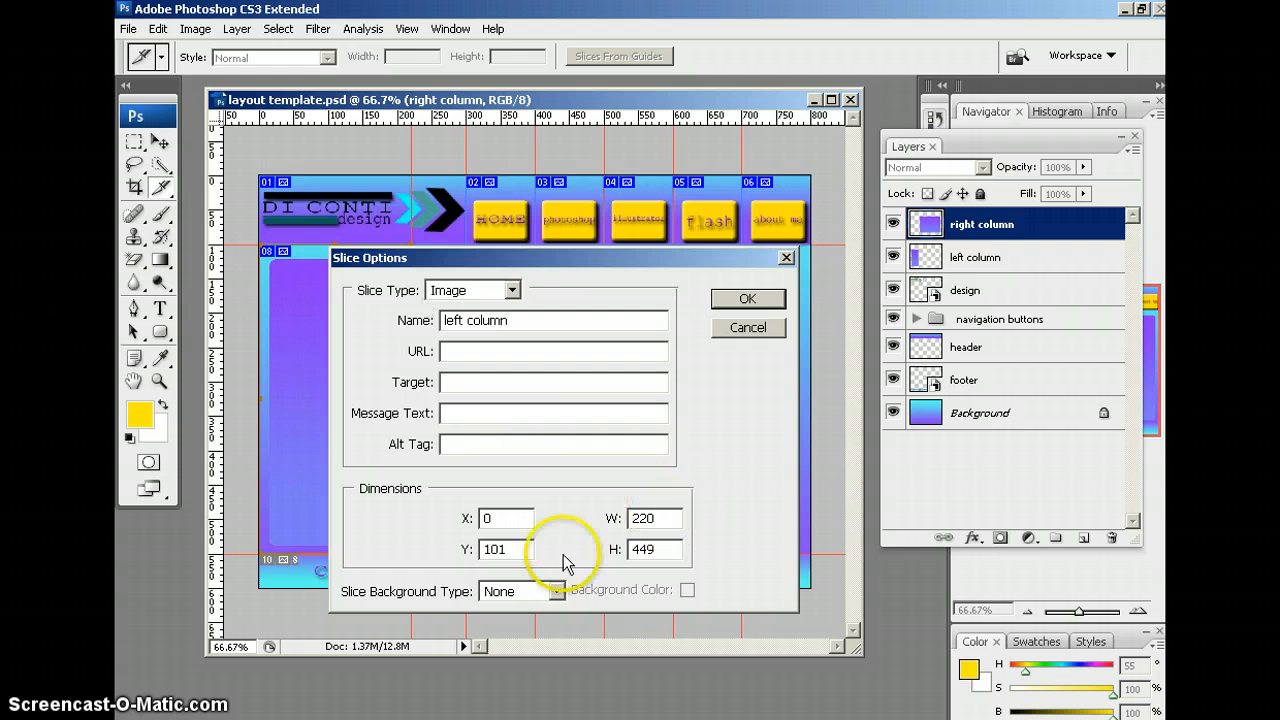
{"action": "left_click", "coordinate": [507, 549]}
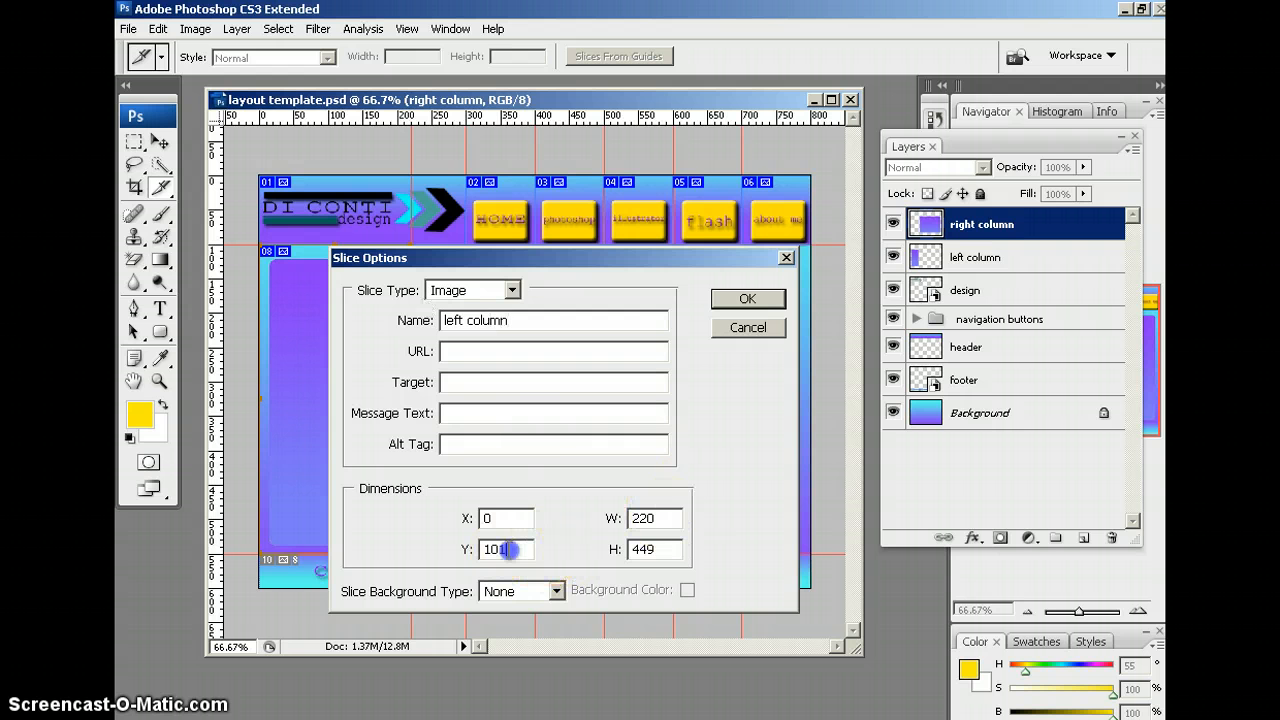
{"action": "type", "text": "0"}
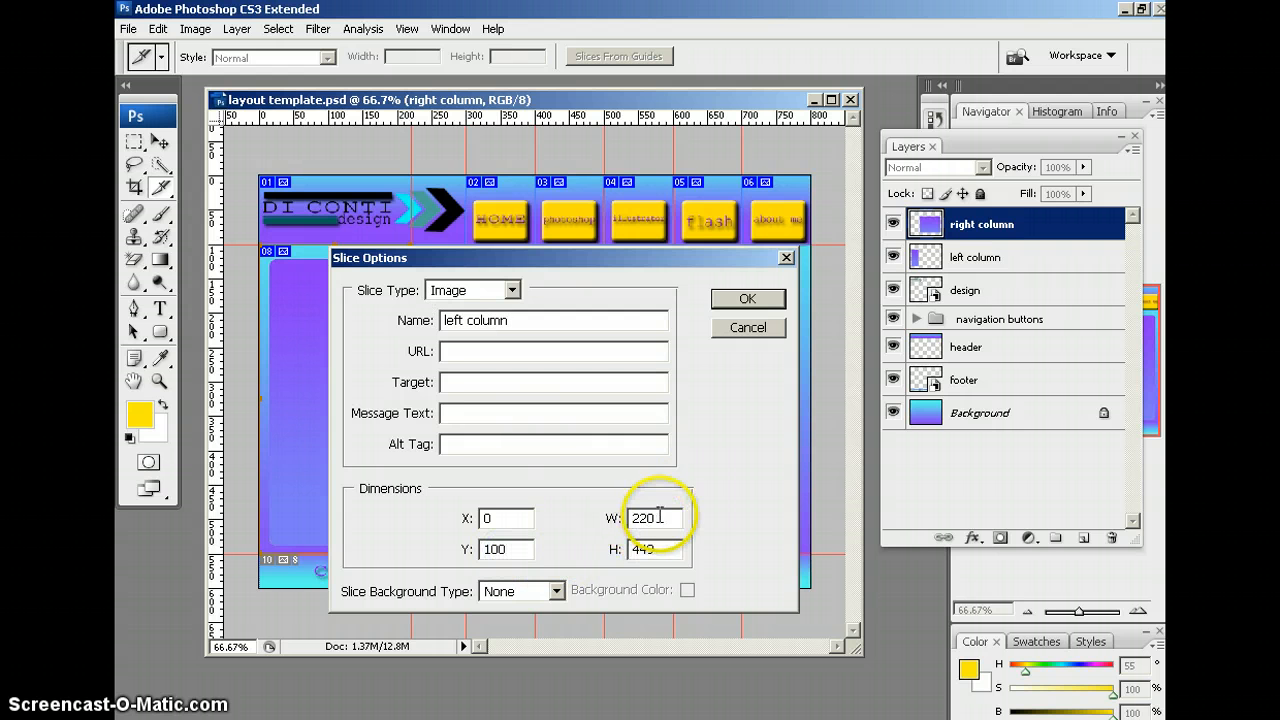
{"action": "left_click", "coordinate": [645, 549]}
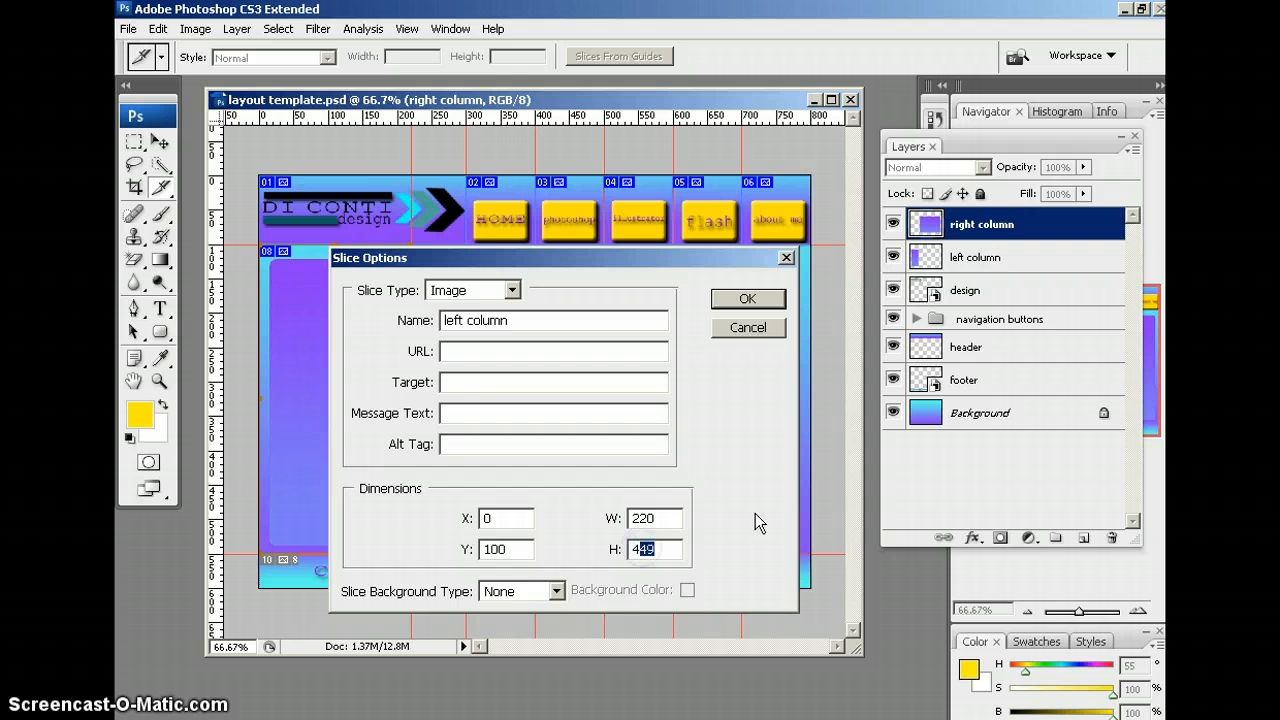
{"action": "type", "text": "50"}
{"action": "left_click", "coordinate": [748, 299]}
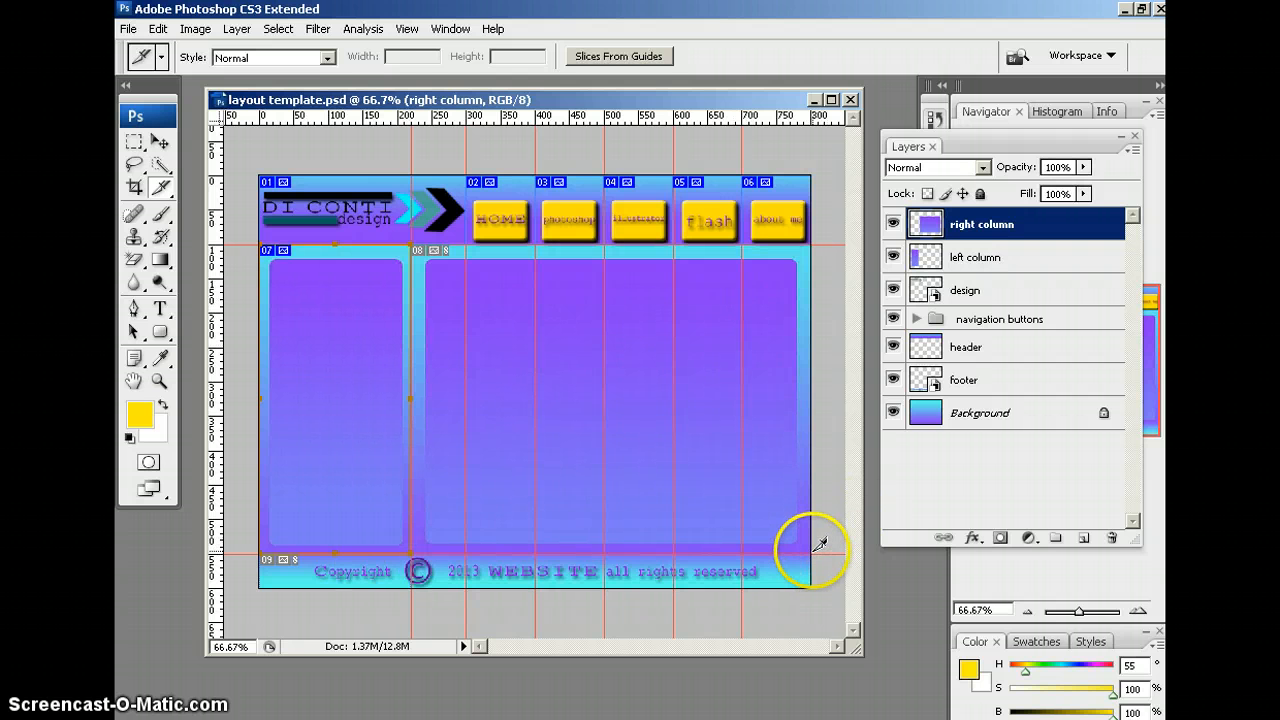
Draw a guide-snapped slice over the right column area, naming it "right column" with Y at 100 and a height of 450 px
{"action": "left_click_drag", "start_coordinate": [813, 551], "coordinate": [658, 422]}
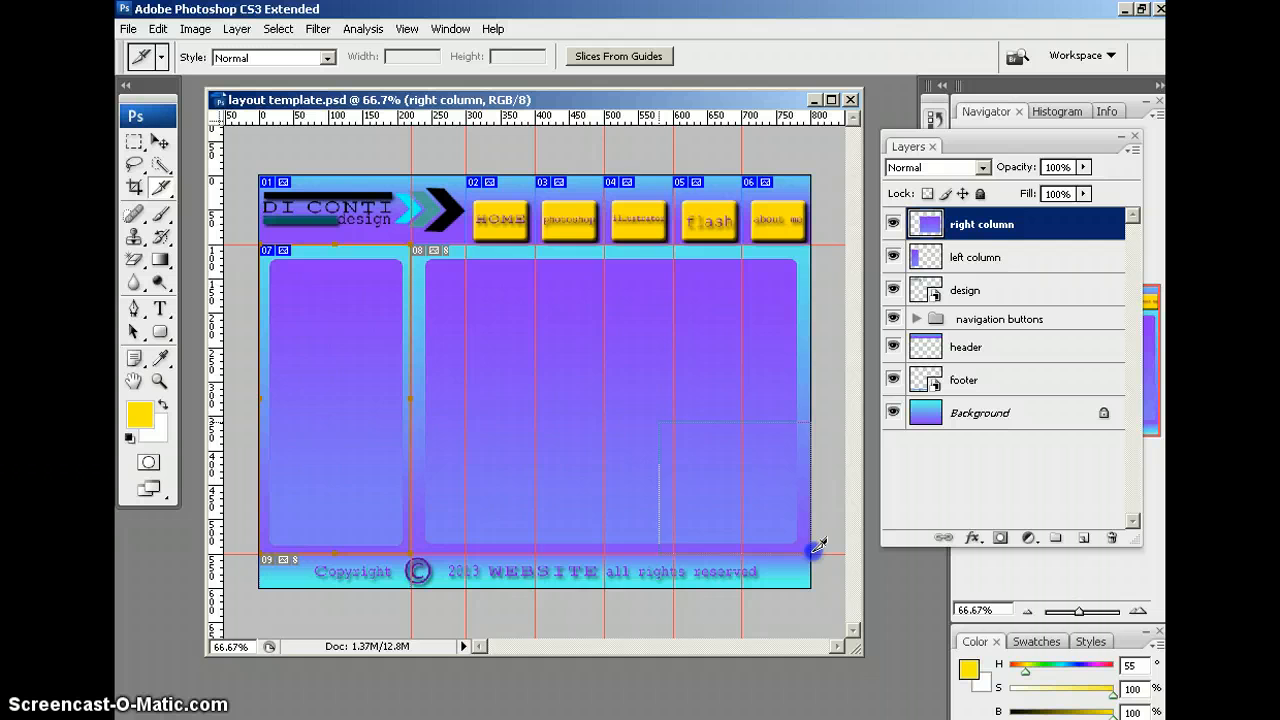
{"action": "double_click", "coordinate": [535, 316]}
{"action": "left_click", "coordinate": [640, 548]}
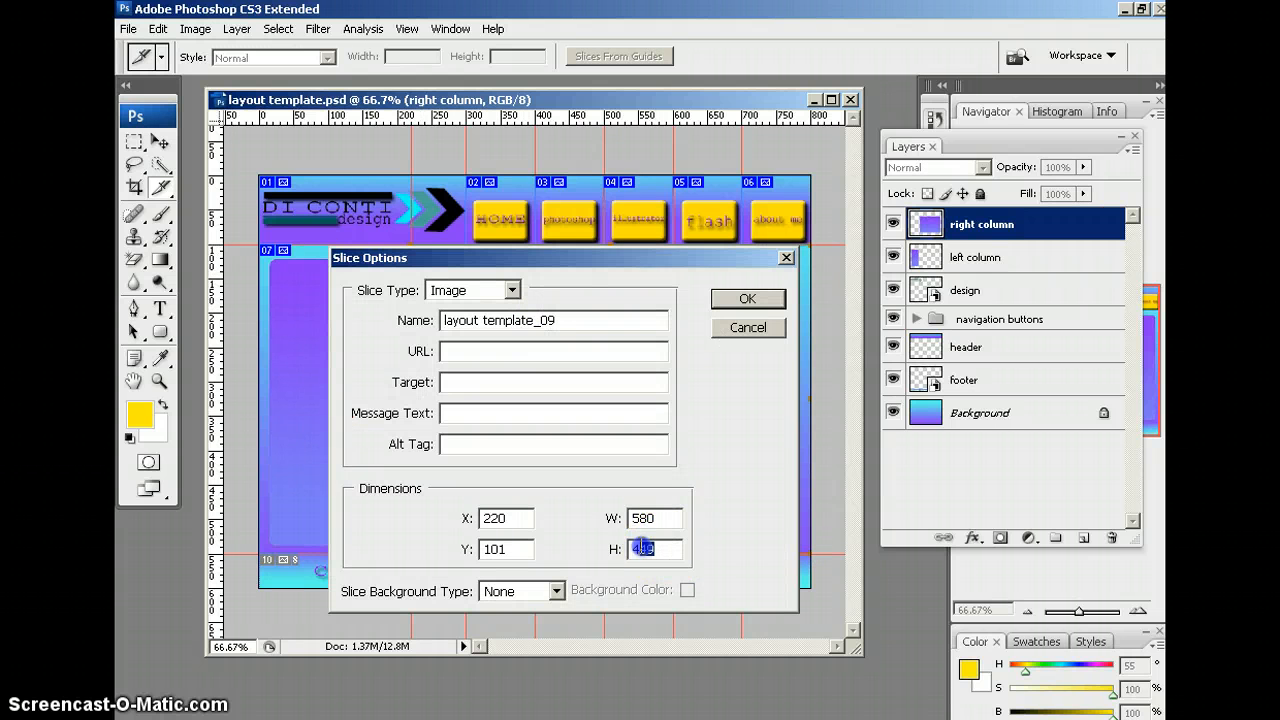
{"action": "type", "text": "450"}
{"action": "double_click", "coordinate": [505, 518]}
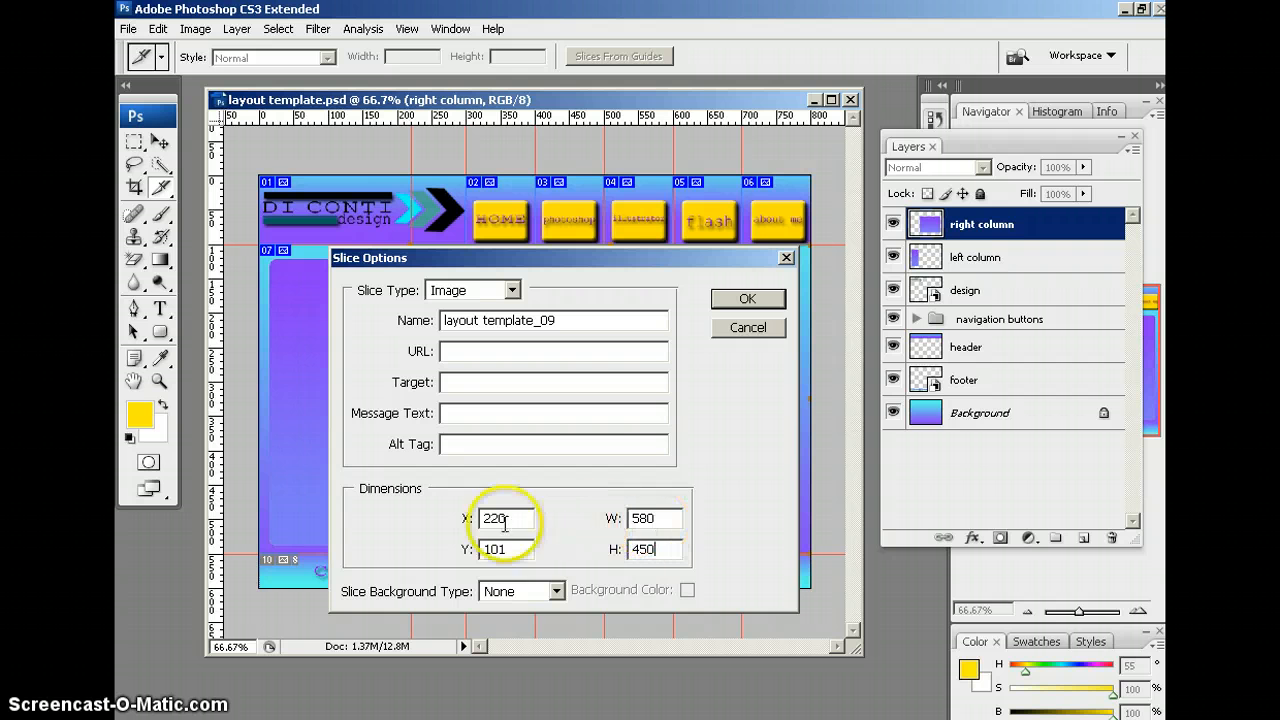
{"action": "double_click", "coordinate": [497, 549]}
{"action": "type", "text": "0"}
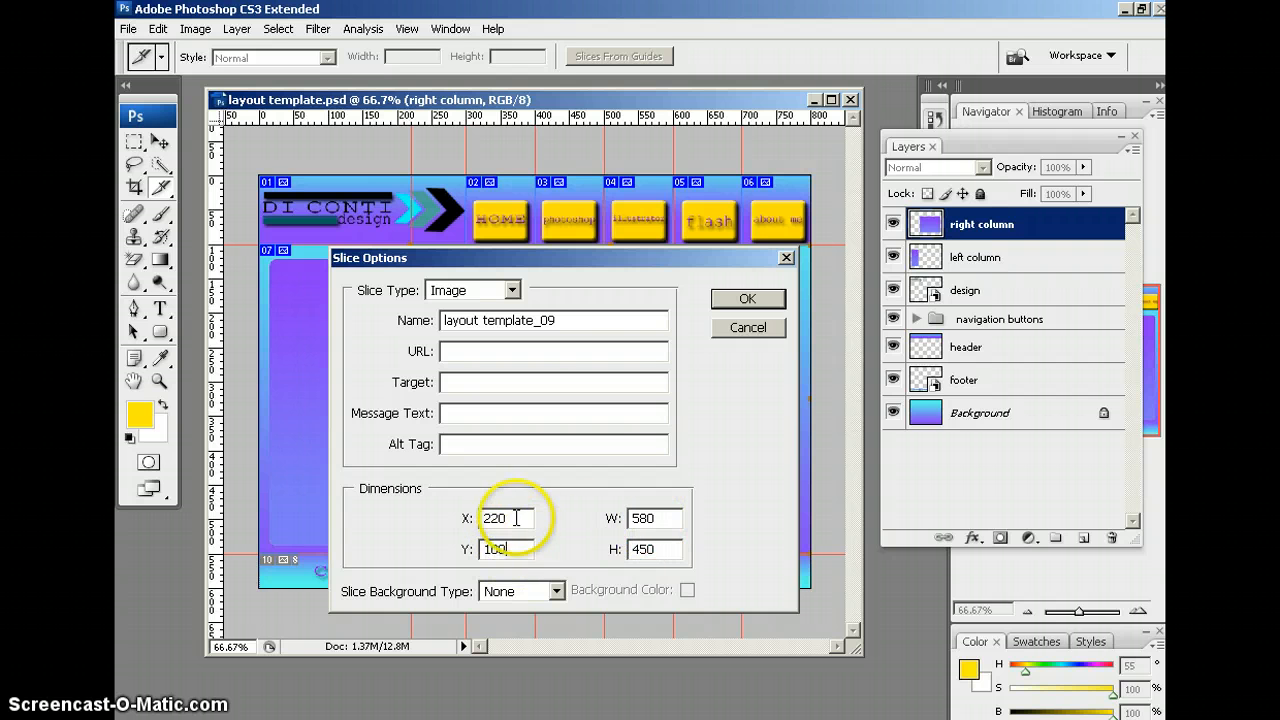
{"action": "left_click_drag", "start_coordinate": [571, 320], "coordinate": [375, 295]}
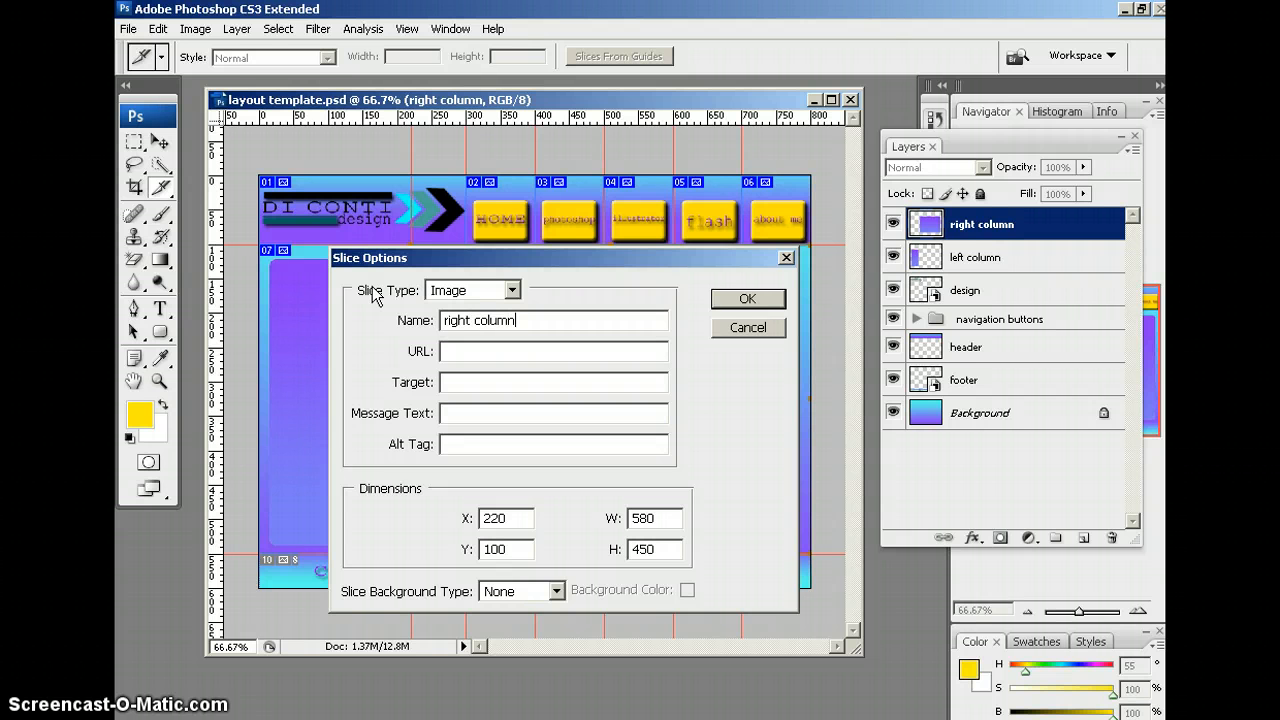
{"action": "left_click", "coordinate": [750, 328]}
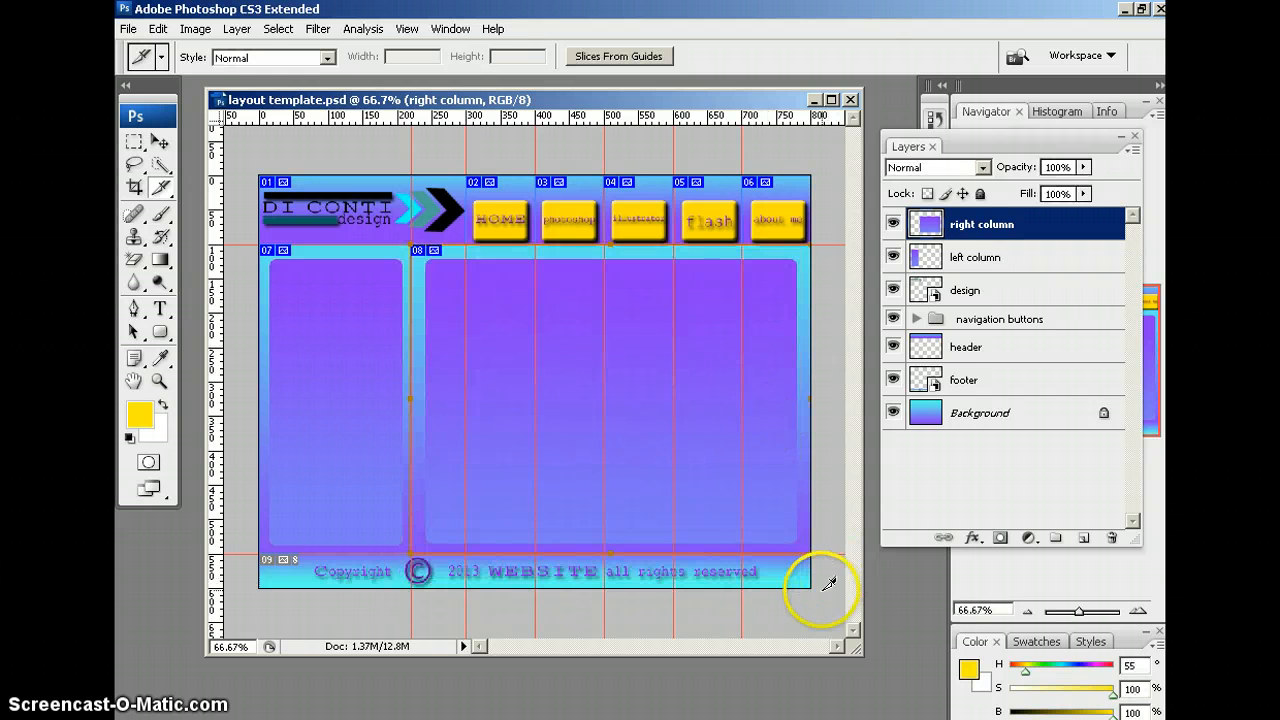
Draw a full-width slice over the copyright strip, naming it "footer" with Y at 550 and a height of 50 px
{"action": "left_click_drag", "start_coordinate": [822, 596], "coordinate": [626, 563]}
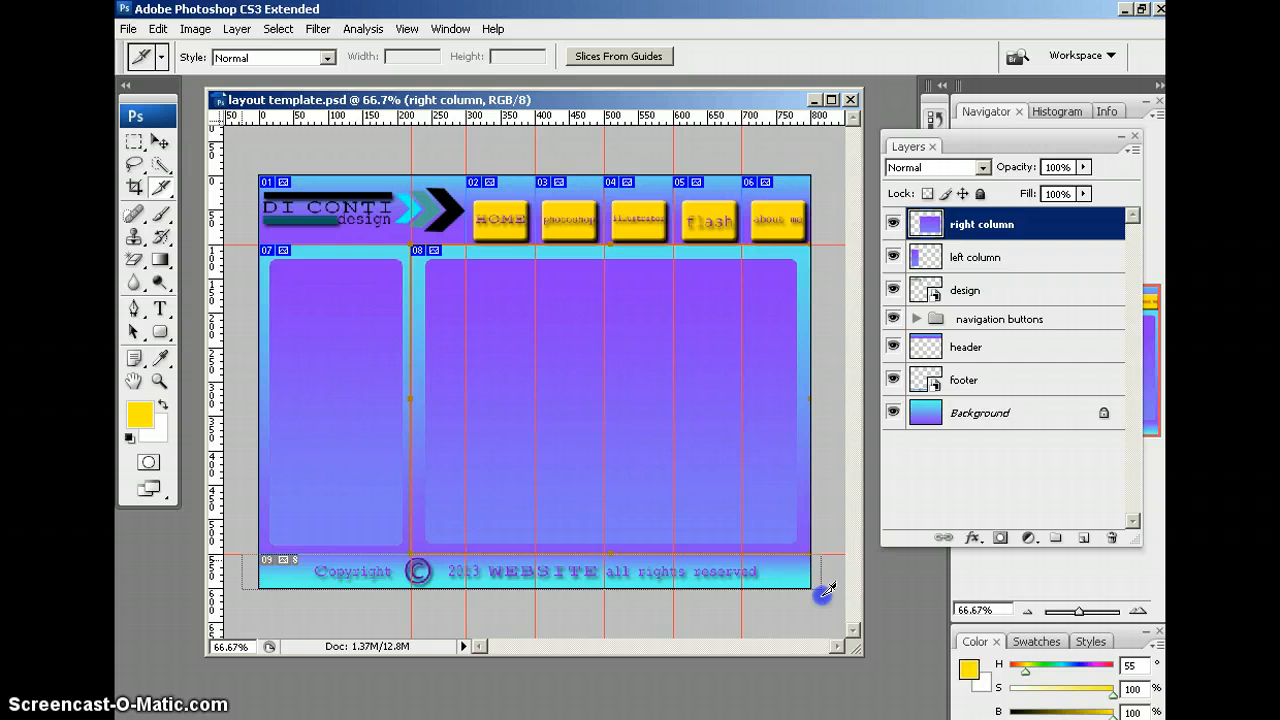
{"action": "double_click", "coordinate": [337, 571]}
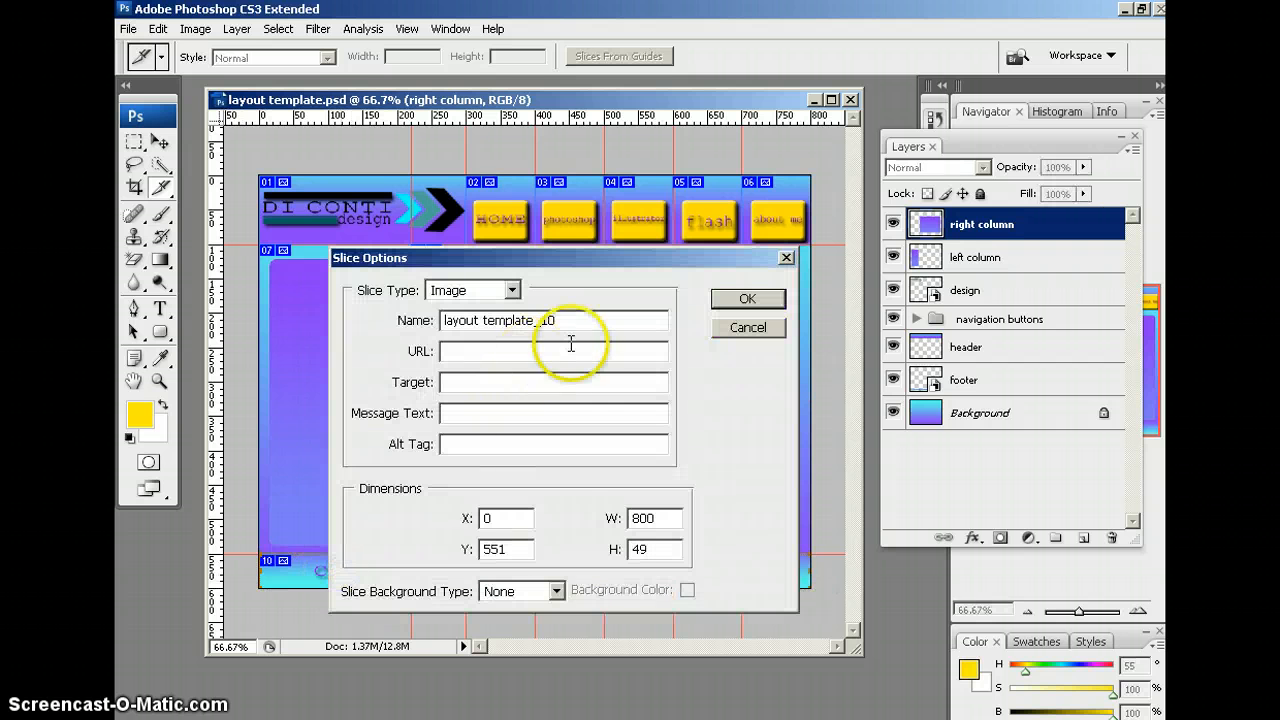
{"action": "left_click_drag", "start_coordinate": [571, 322], "coordinate": [127, 303]}
{"action": "type", "text": "footy"}
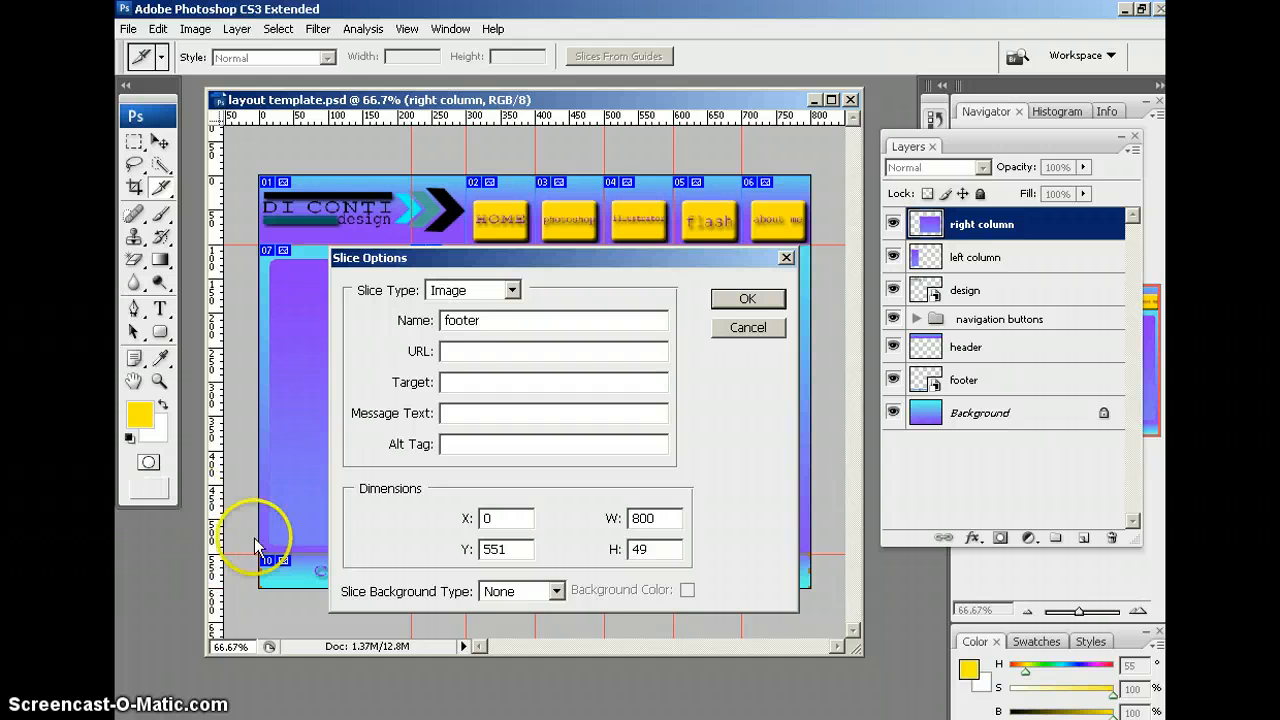
{"action": "left_click", "coordinate": [500, 548]}
{"action": "key", "text": "BackSpace"}
{"action": "type", "text": "0"}
{"action": "left_click", "coordinate": [645, 548]}
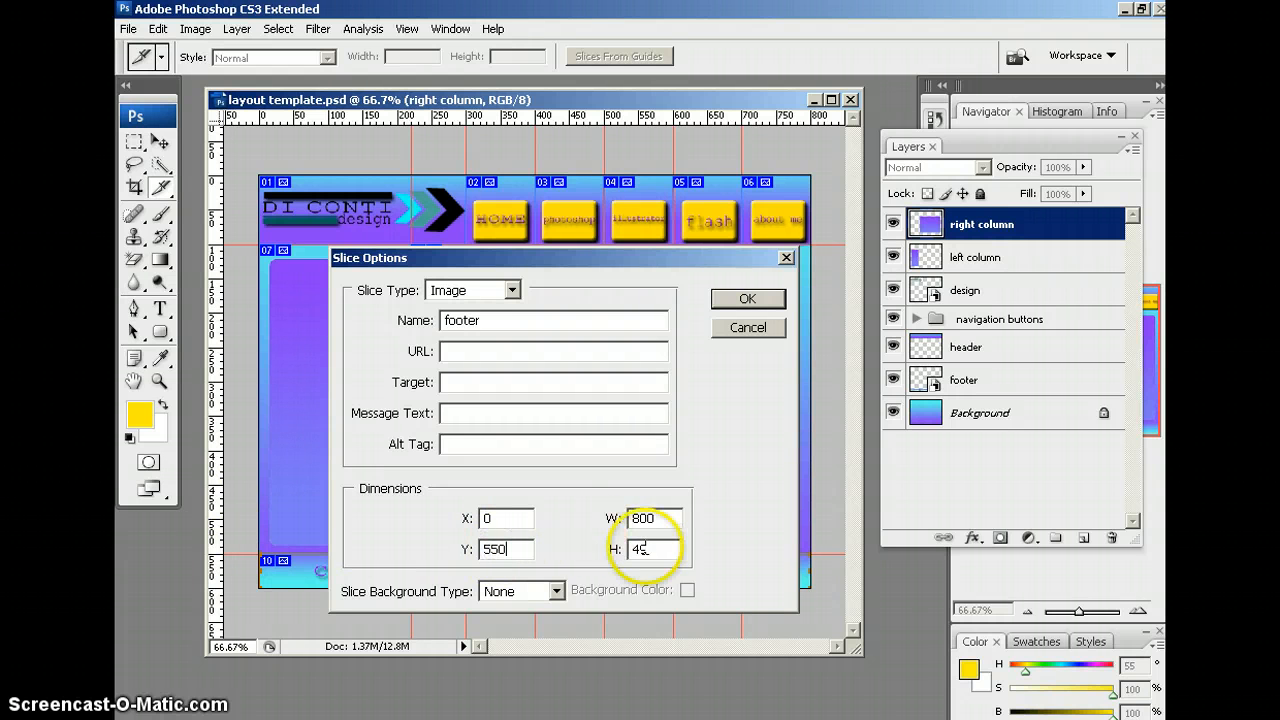
{"action": "double_click", "coordinate": [645, 548]}
{"action": "type", "text": "50"}
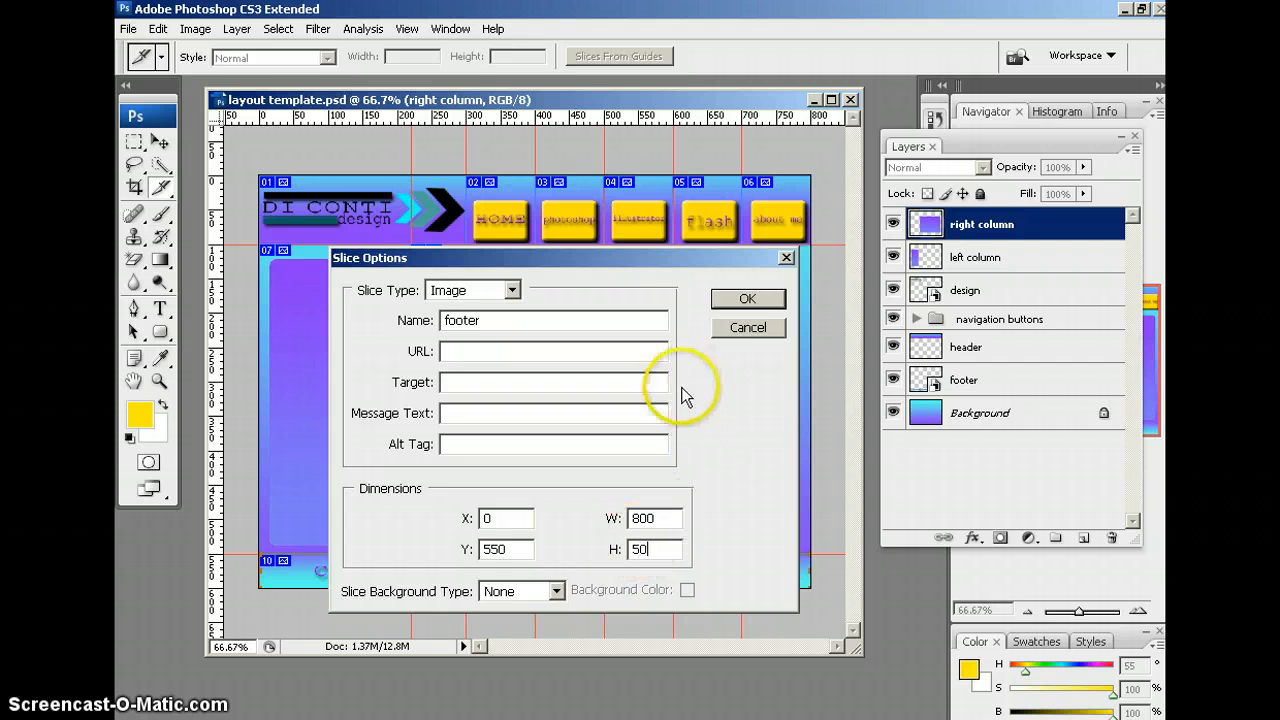
{"action": "left_click", "coordinate": [746, 300]}
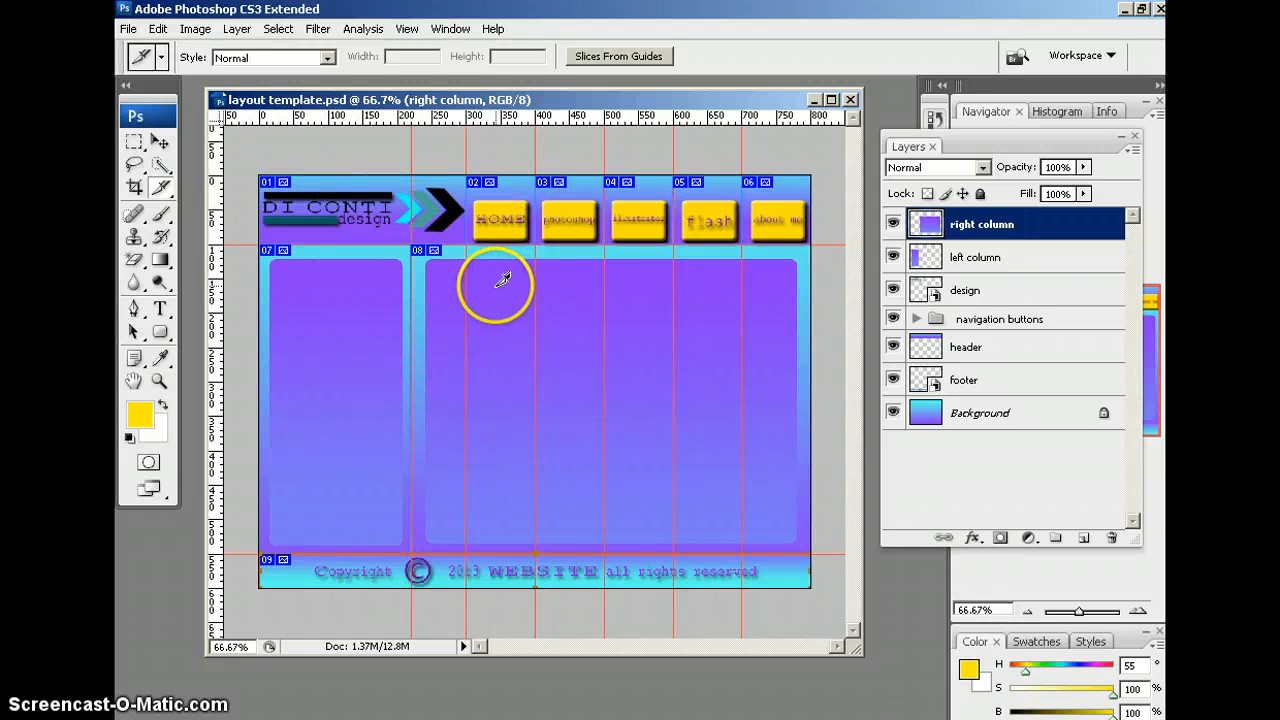
Save the layout document and bring up Save for Web & Devices with the whole layout fitted in the preview
{"action": "left_click", "coordinate": [129, 29]}
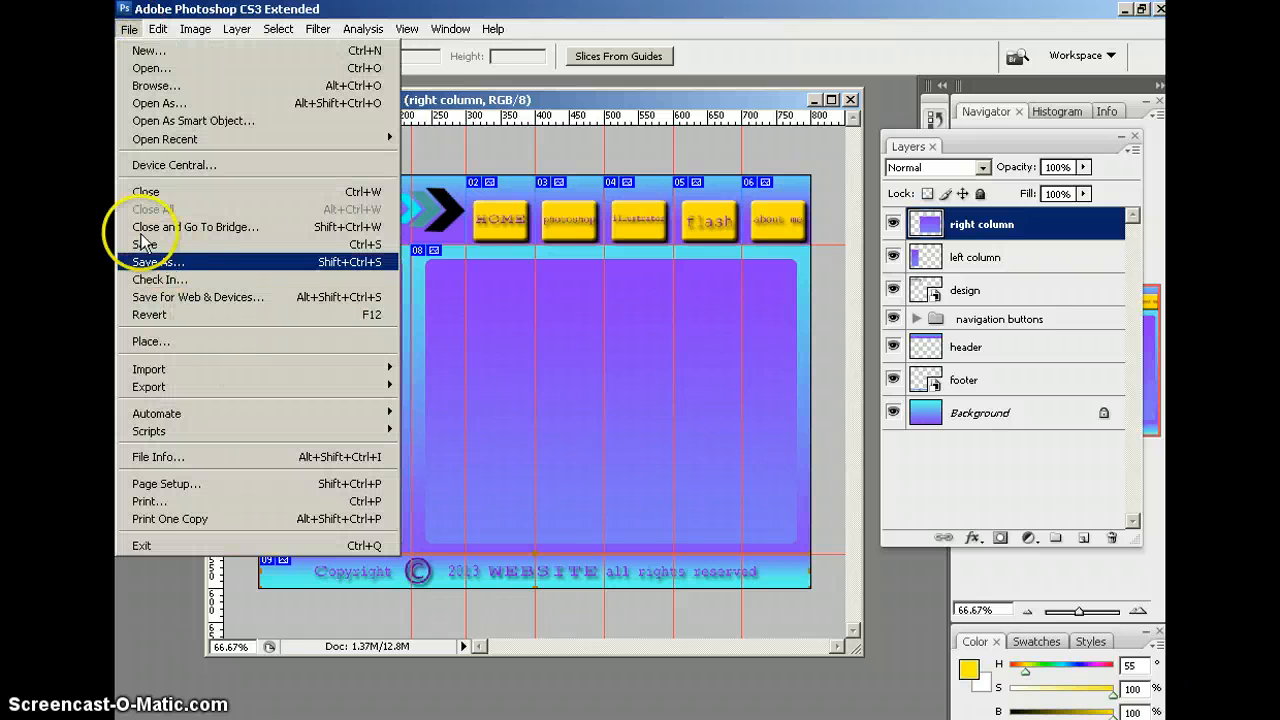
{"action": "left_click", "coordinate": [140, 244]}
{"action": "left_click", "coordinate": [129, 30]}
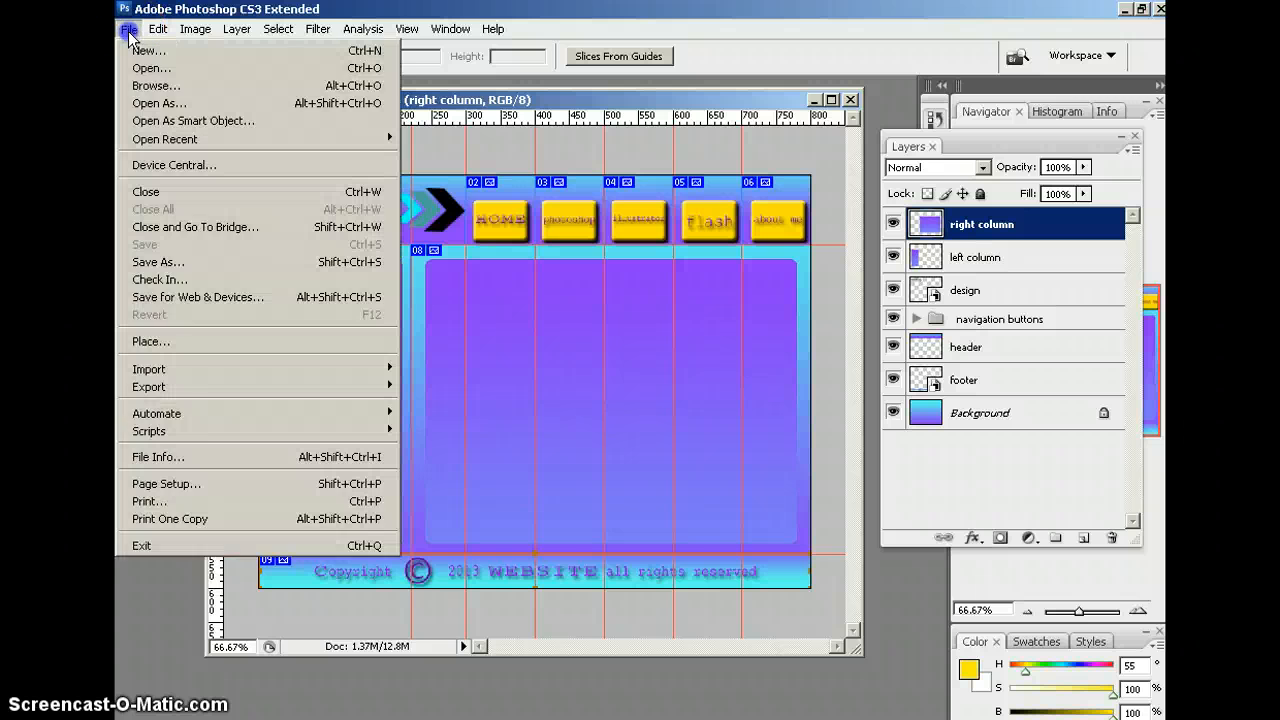
{"action": "left_click", "coordinate": [171, 297]}
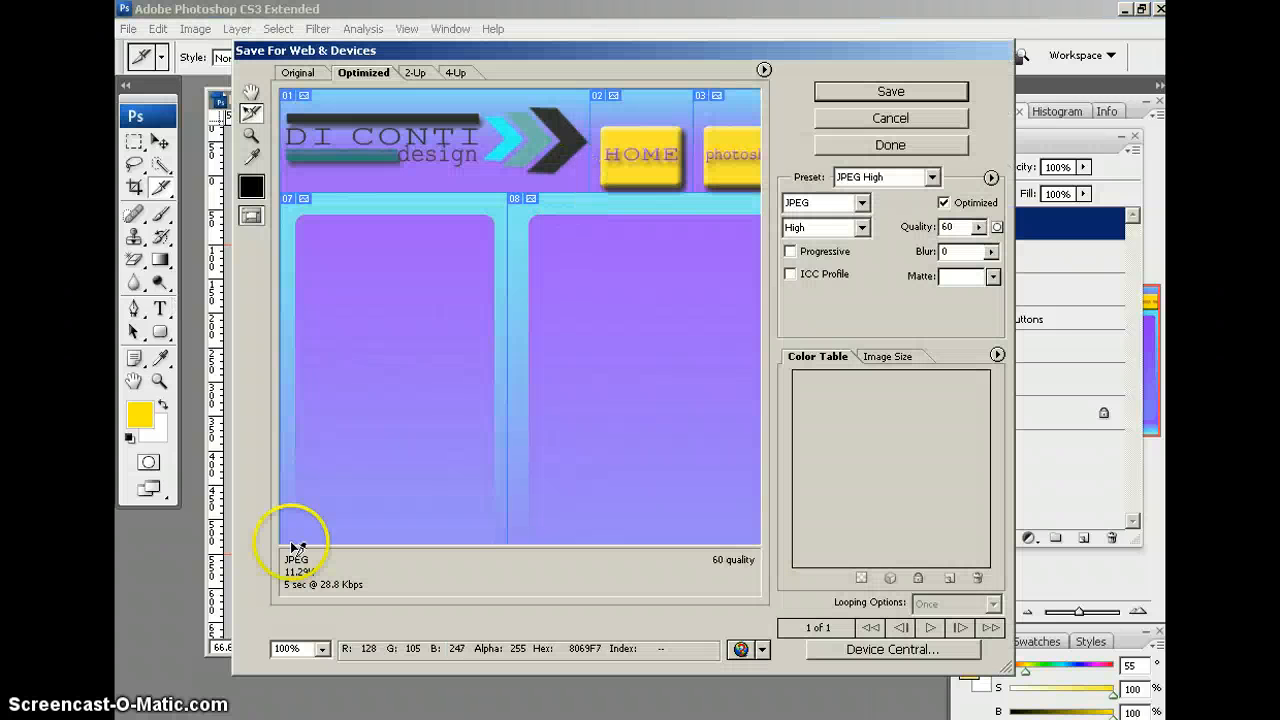
{"action": "left_click", "coordinate": [321, 648]}
{"action": "left_click", "coordinate": [298, 630]}
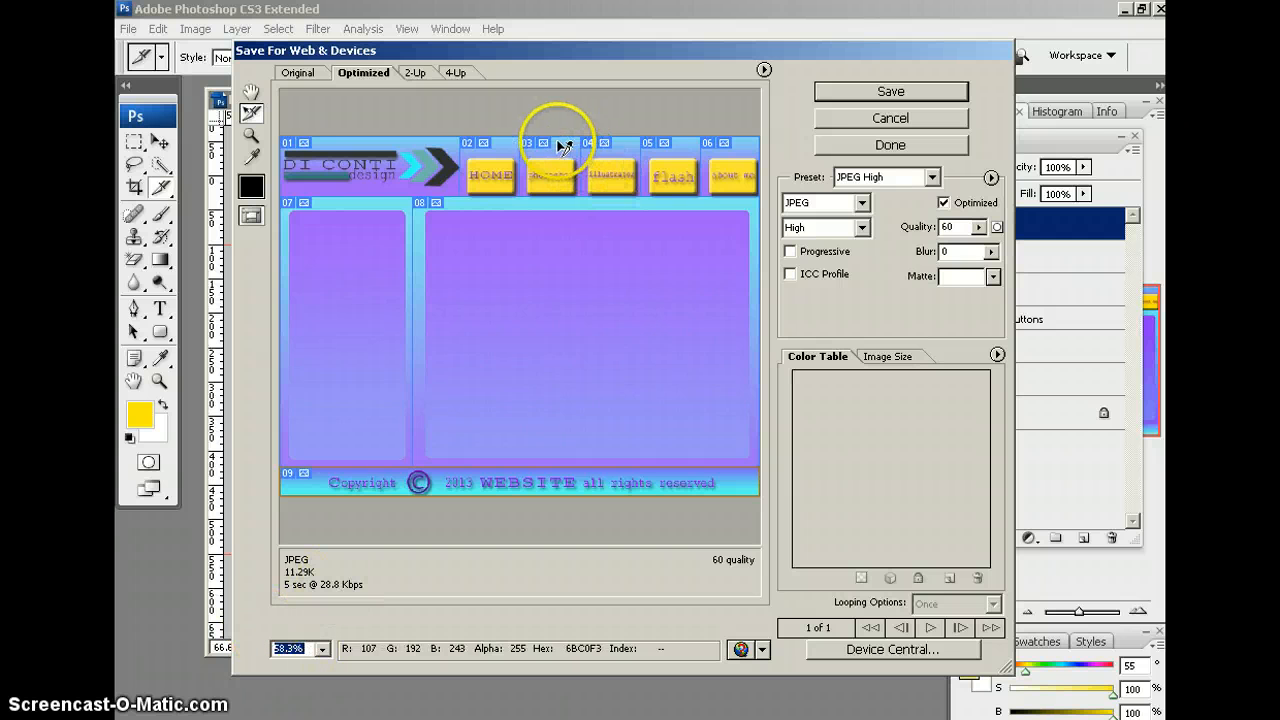
Select all slices in the web export preview and choose JPEG as their file format
{"action": "key", "text": "ctrl+a"}
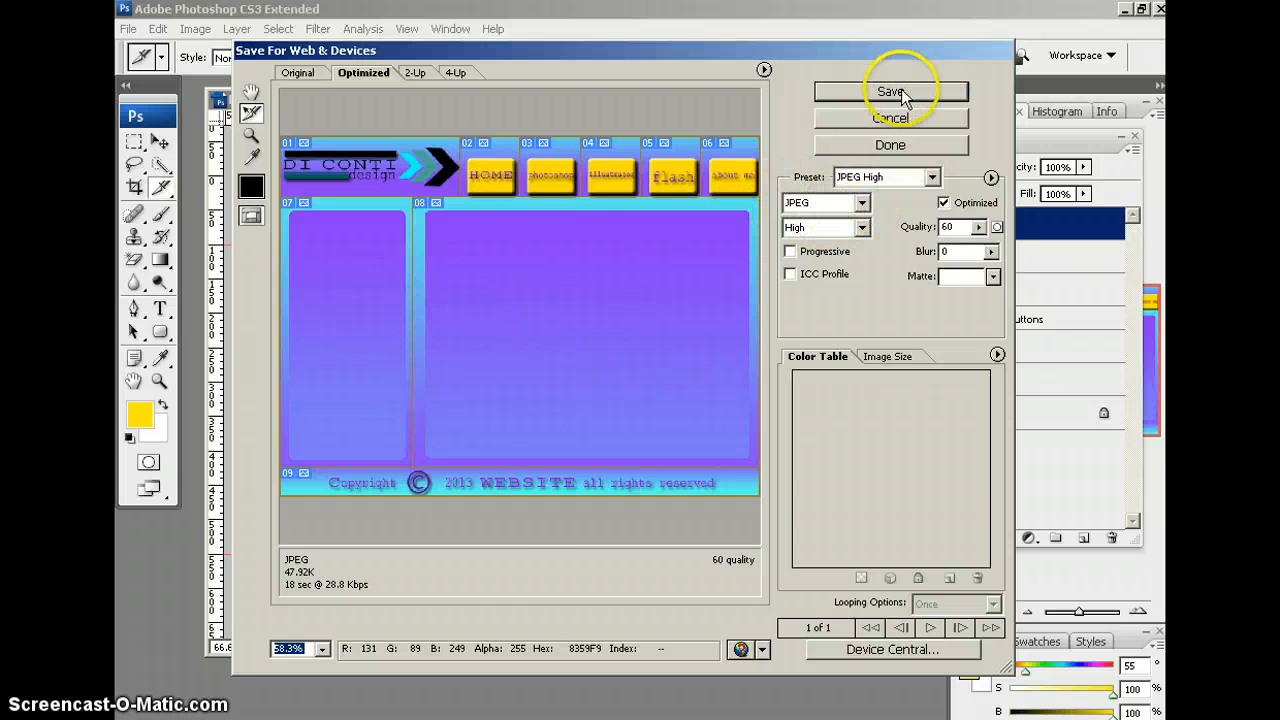
{"action": "left_click", "coordinate": [861, 204]}
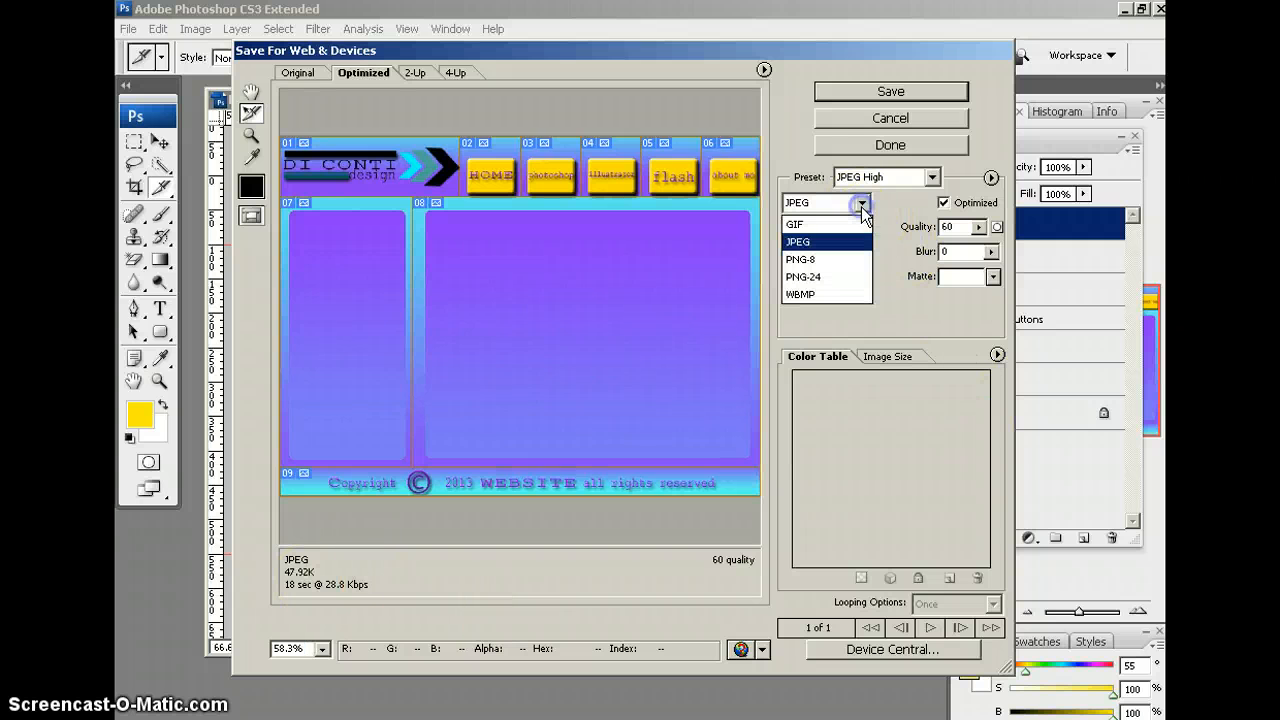
{"action": "left_click", "coordinate": [798, 241]}
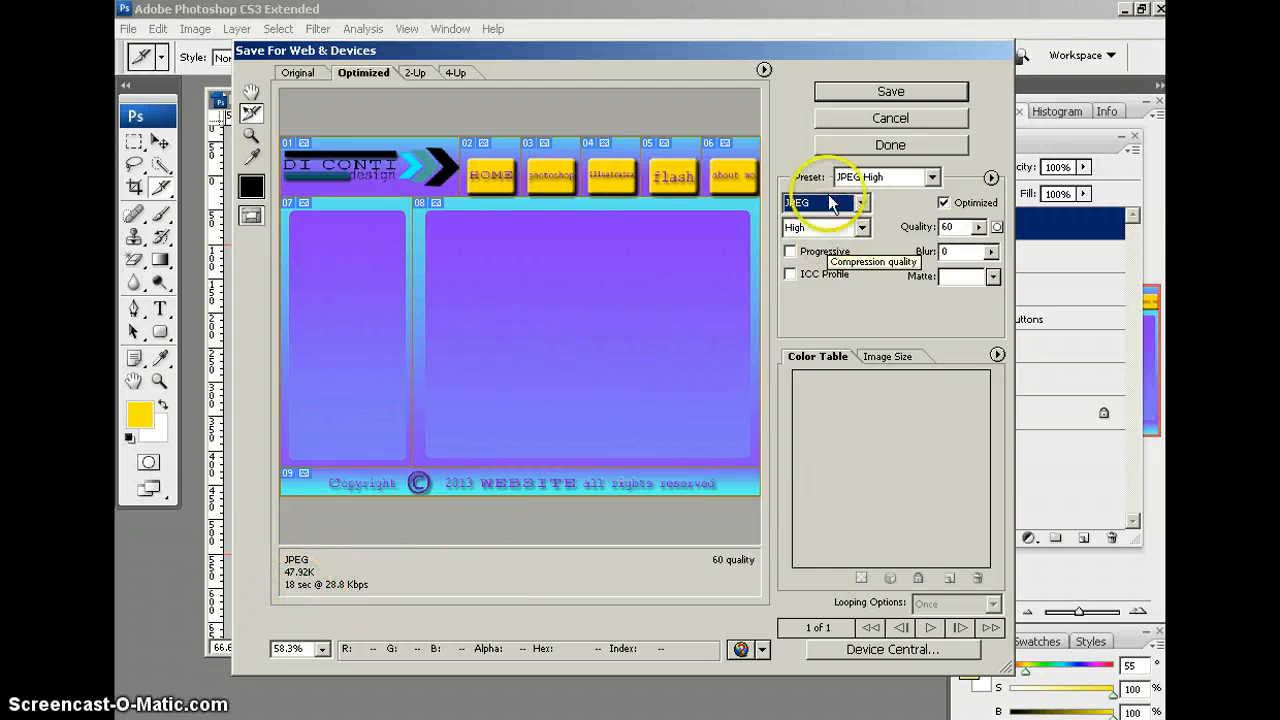
Export all slices to Dreamweaver's DiConti PS Layout folder as index.html, using the HTML and Images file type
{"action": "left_click", "coordinate": [903, 92]}
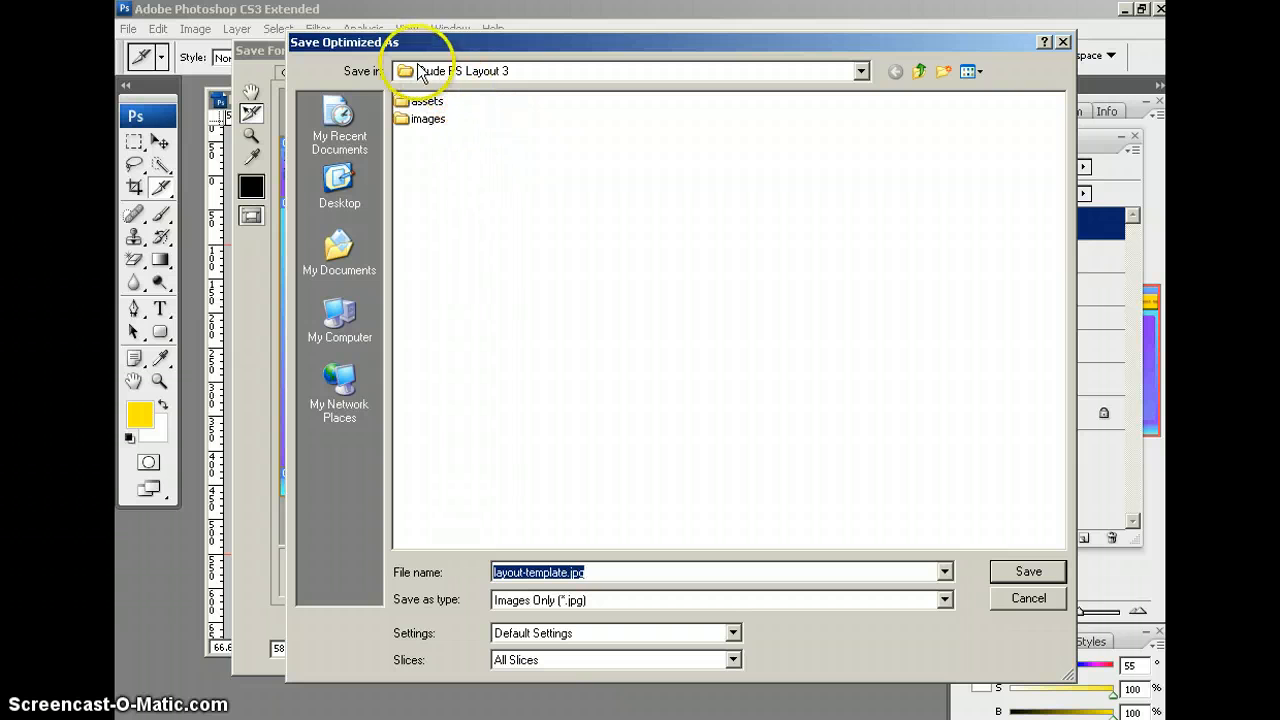
{"action": "left_click", "coordinate": [864, 72]}
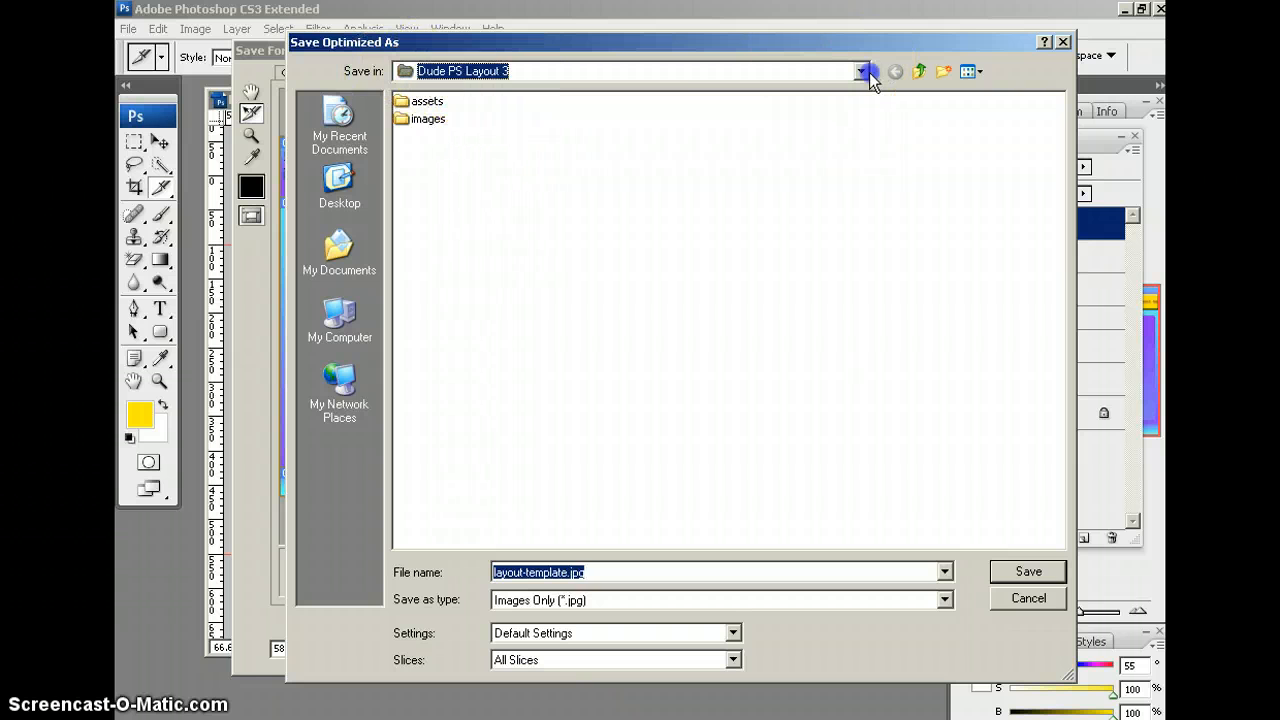
{"action": "left_click", "coordinate": [458, 390]}
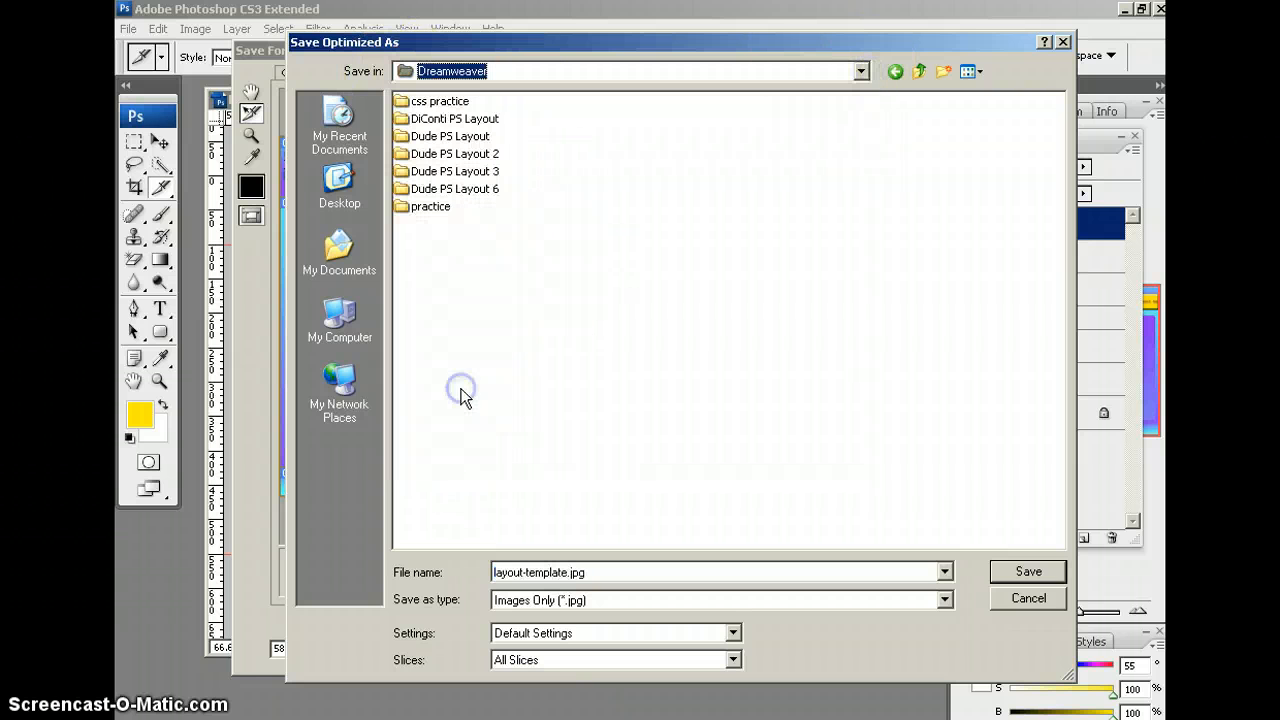
{"action": "double_click", "coordinate": [455, 119]}
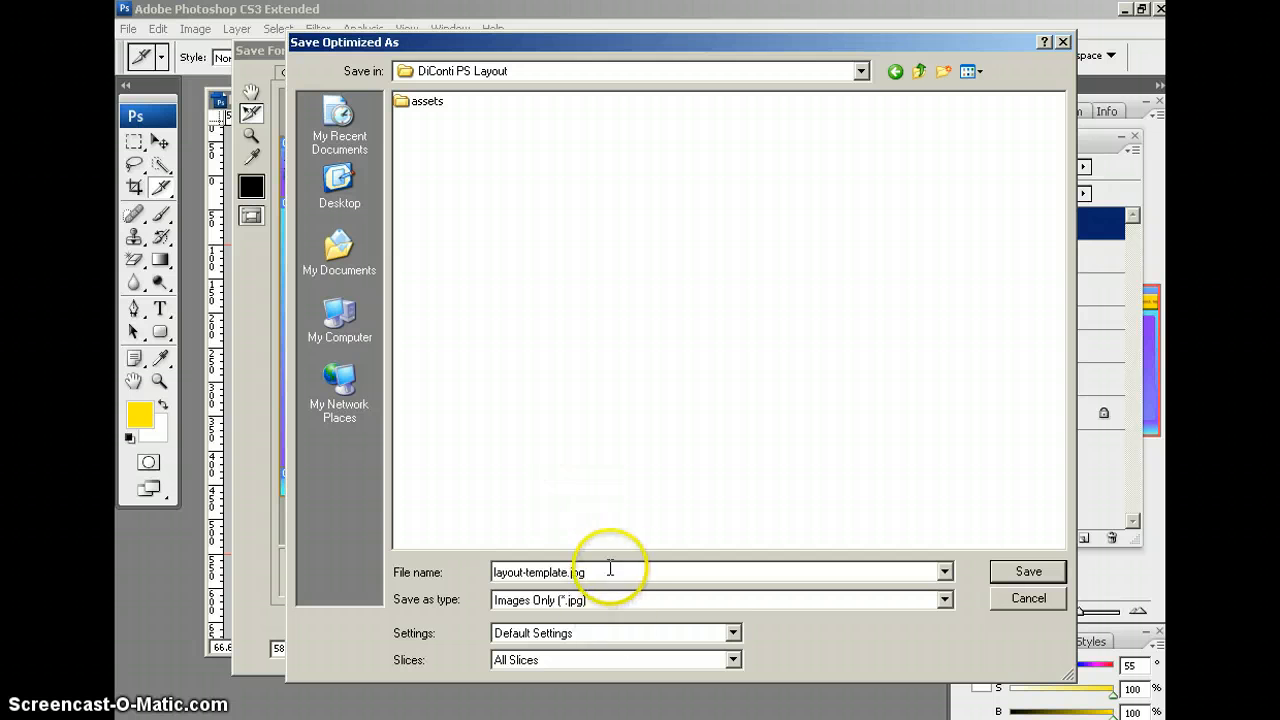
{"action": "left_click_drag", "start_coordinate": [606, 569], "coordinate": [385, 548]}
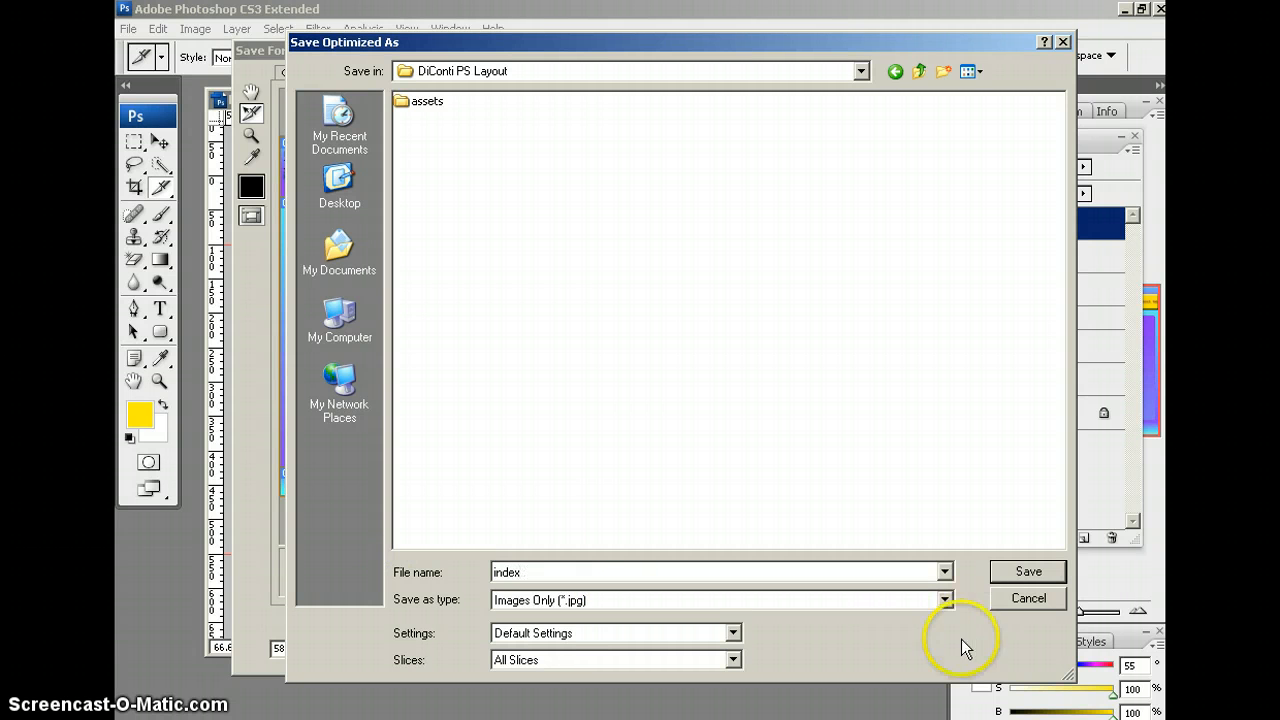
{"action": "left_click", "coordinate": [944, 600]}
{"action": "left_click", "coordinate": [563, 617]}
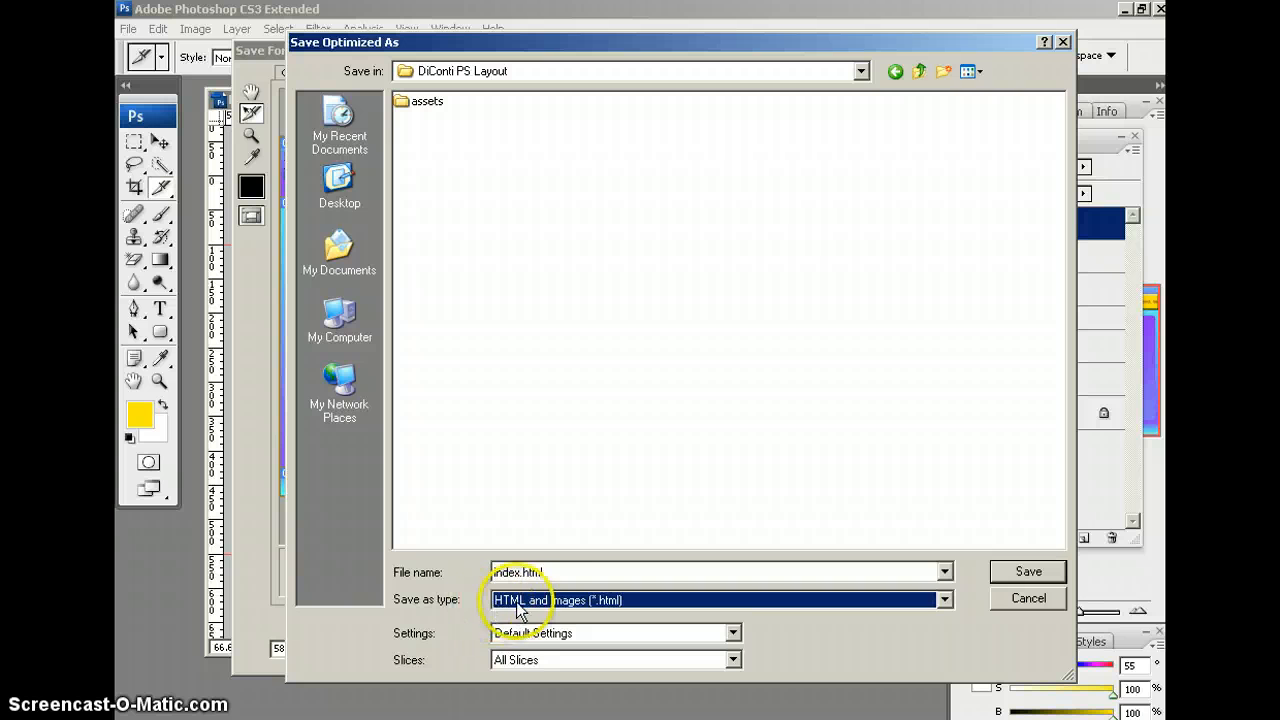
{"action": "type", "text": "l"}
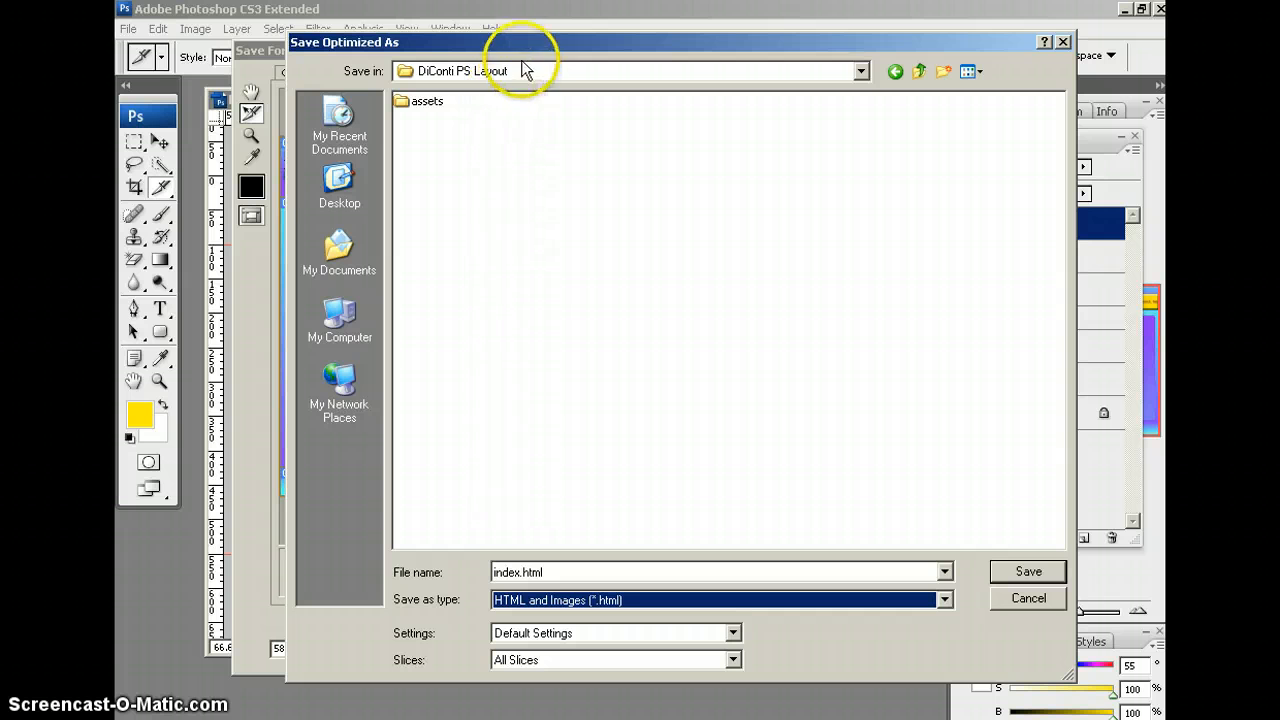
{"action": "left_click", "coordinate": [1031, 575]}
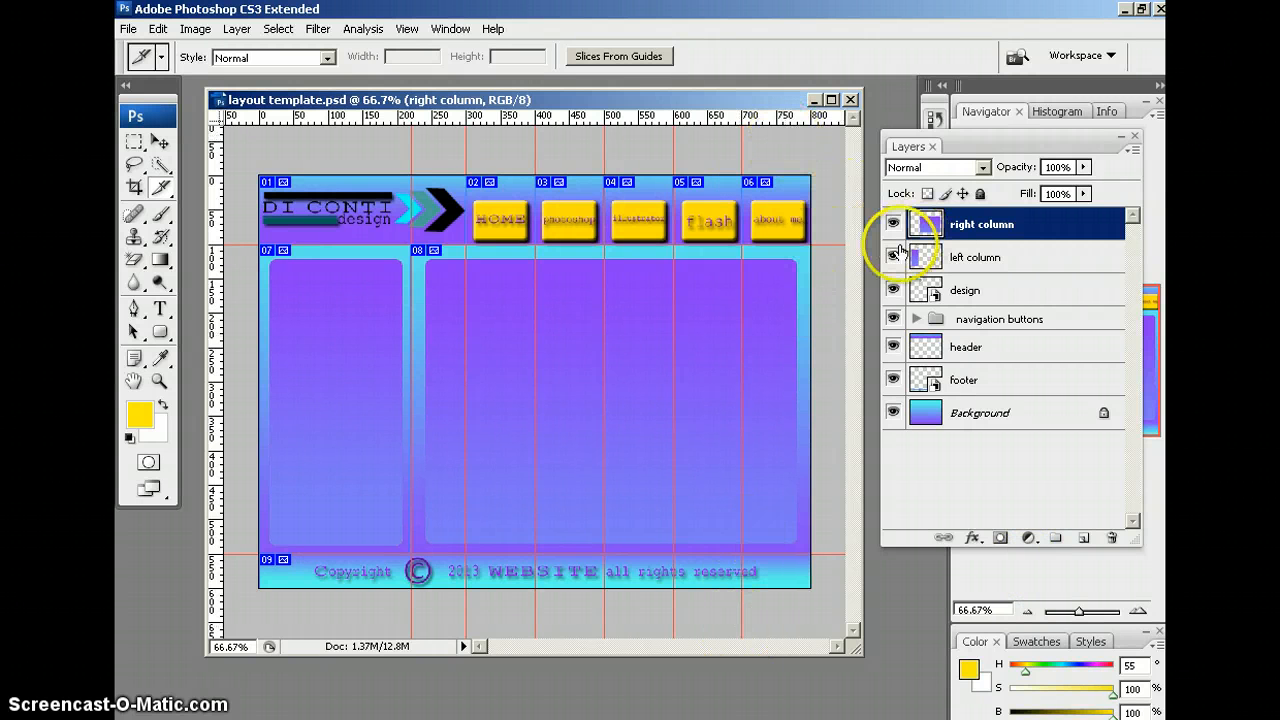
Expand the navigation buttons layer group, then move and enlarge the Layers palette to fit its nested layers
{"action": "left_click", "coordinate": [914, 319]}
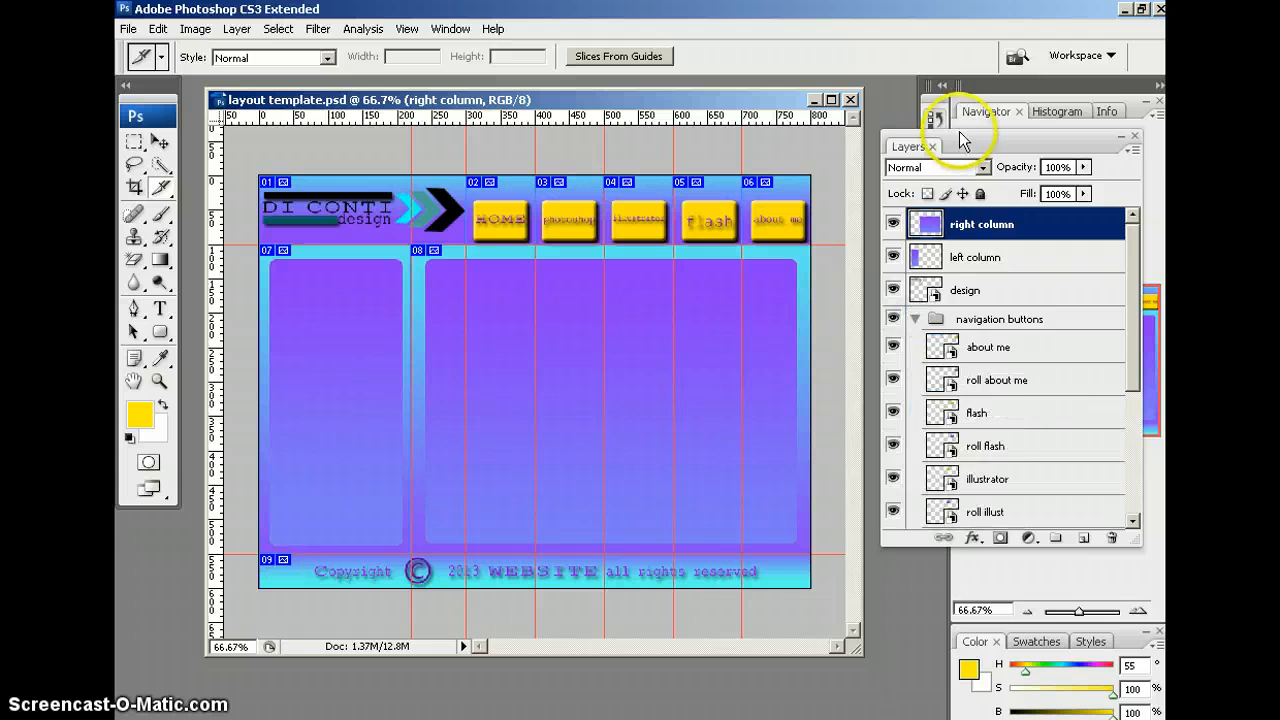
{"action": "left_click_drag", "start_coordinate": [973, 146], "coordinate": [949, 80]}
{"action": "left_click_drag", "start_coordinate": [1111, 470], "coordinate": [1068, 468]}
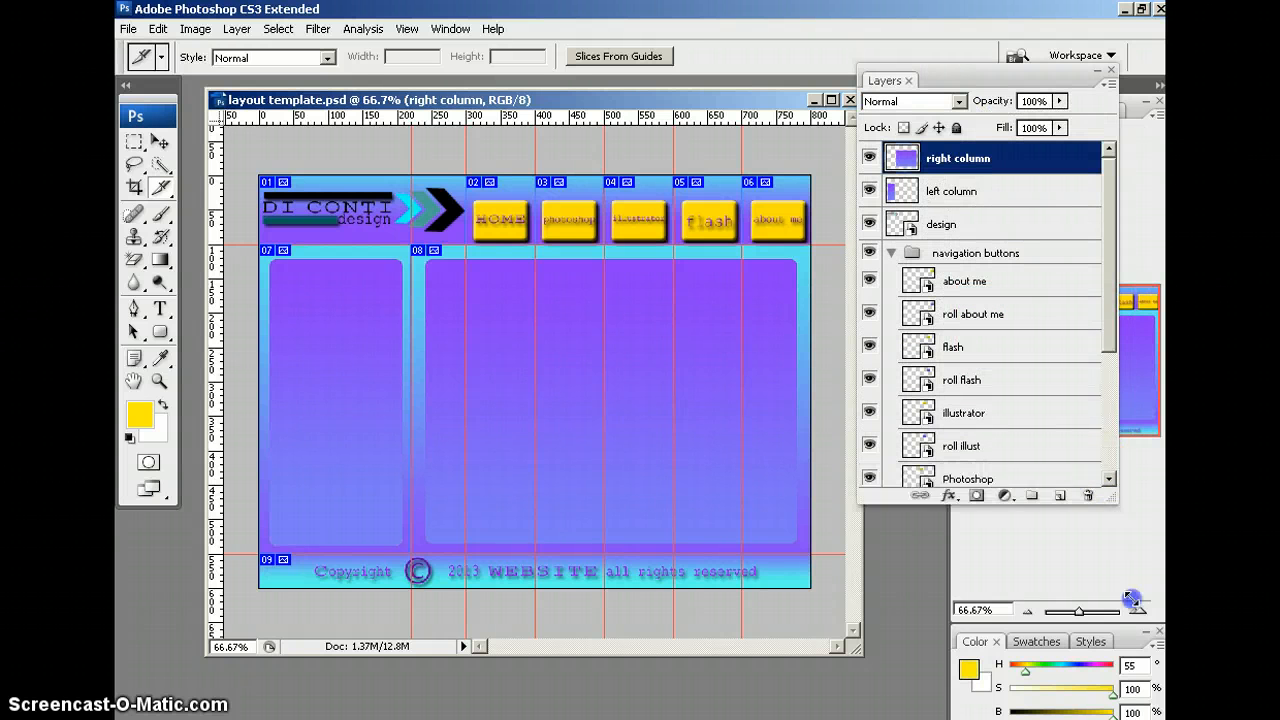
Hide the about me, flash, illustrator, Photoshop and HOME layers in the navigation buttons group, leaving their roll layers shown
{"action": "left_click", "coordinate": [869, 281]}
{"action": "left_click", "coordinate": [869, 352]}
{"action": "left_click", "coordinate": [869, 412]}
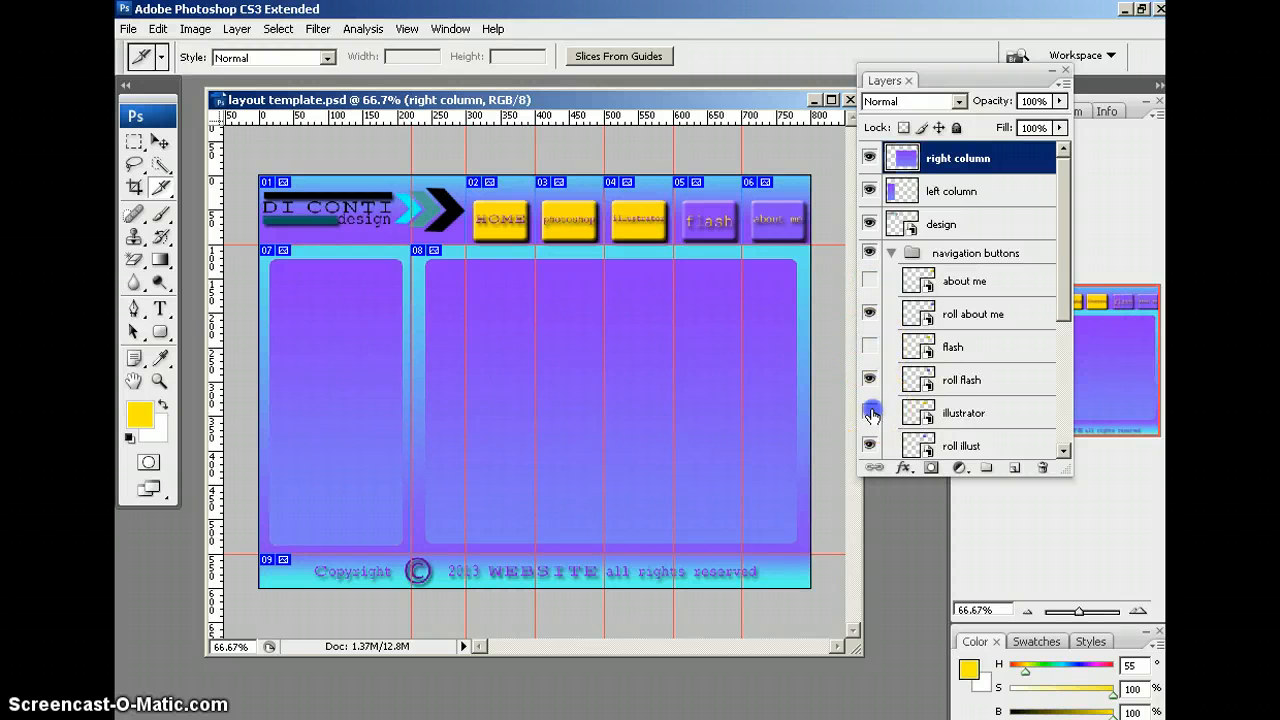
{"action": "left_click_drag", "start_coordinate": [1063, 297], "coordinate": [1059, 340]}
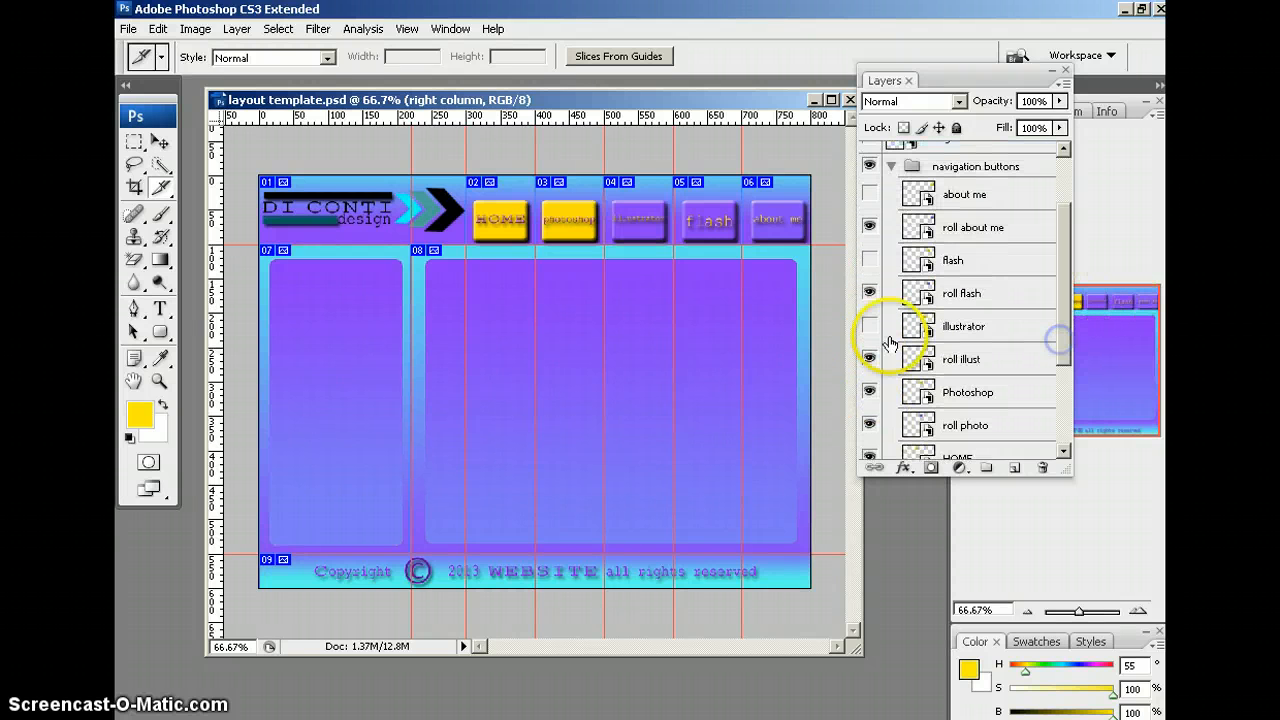
{"action": "left_click", "coordinate": [869, 392]}
{"action": "left_click_drag", "start_coordinate": [1063, 314], "coordinate": [1061, 363]}
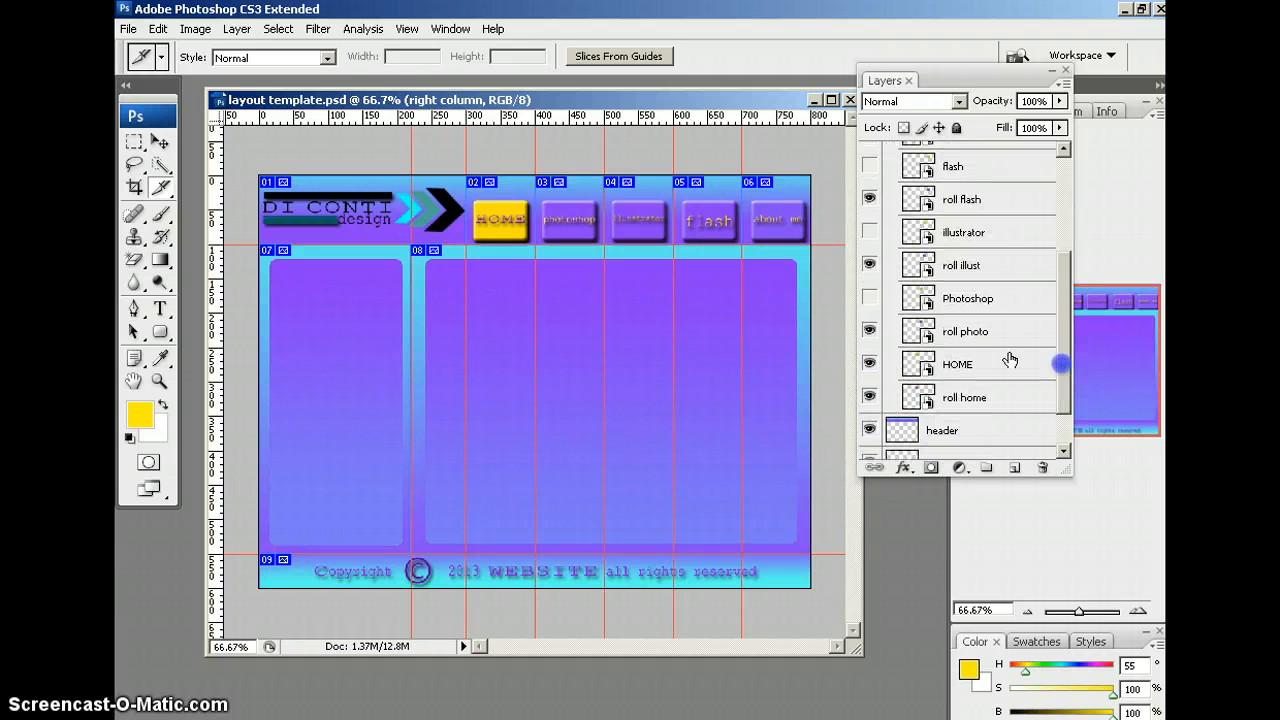
{"action": "left_click", "coordinate": [868, 364]}
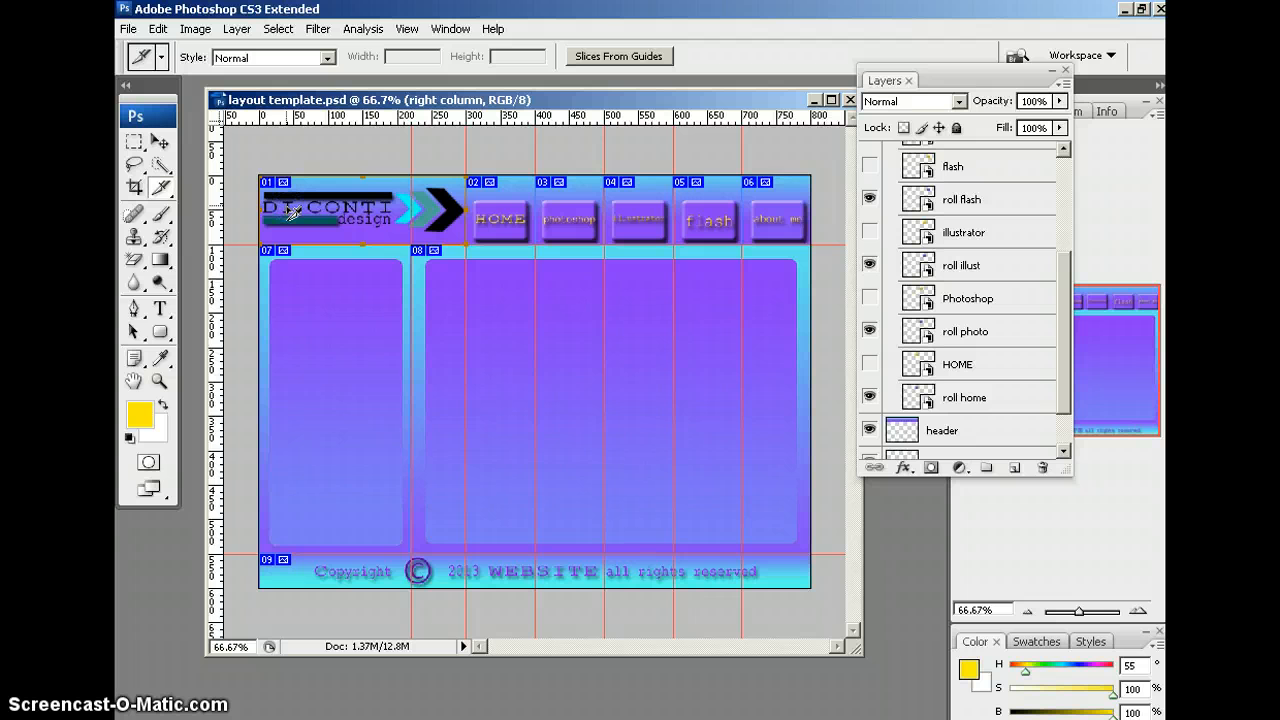
Delete the slices covering the logo, left column, right column and copyright footer, keeping the five button slices
{"action": "key", "text": "Delete"}
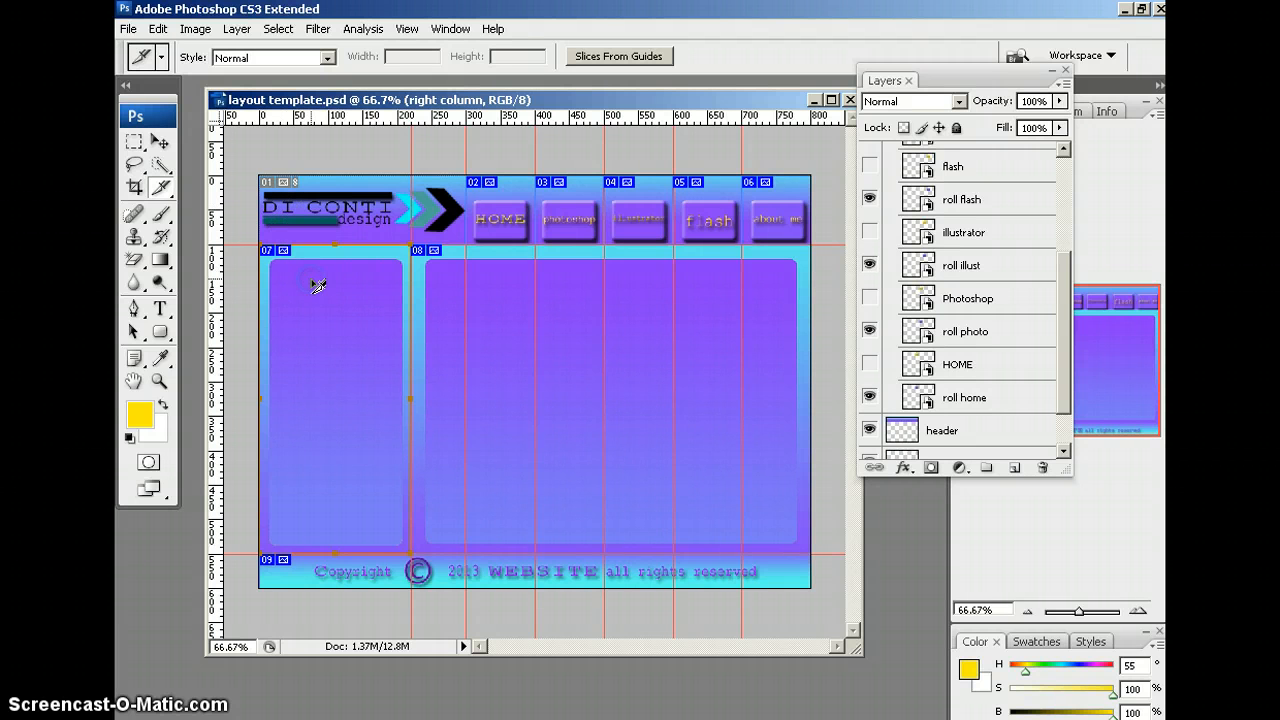
{"action": "left_click", "coordinate": [455, 281]}
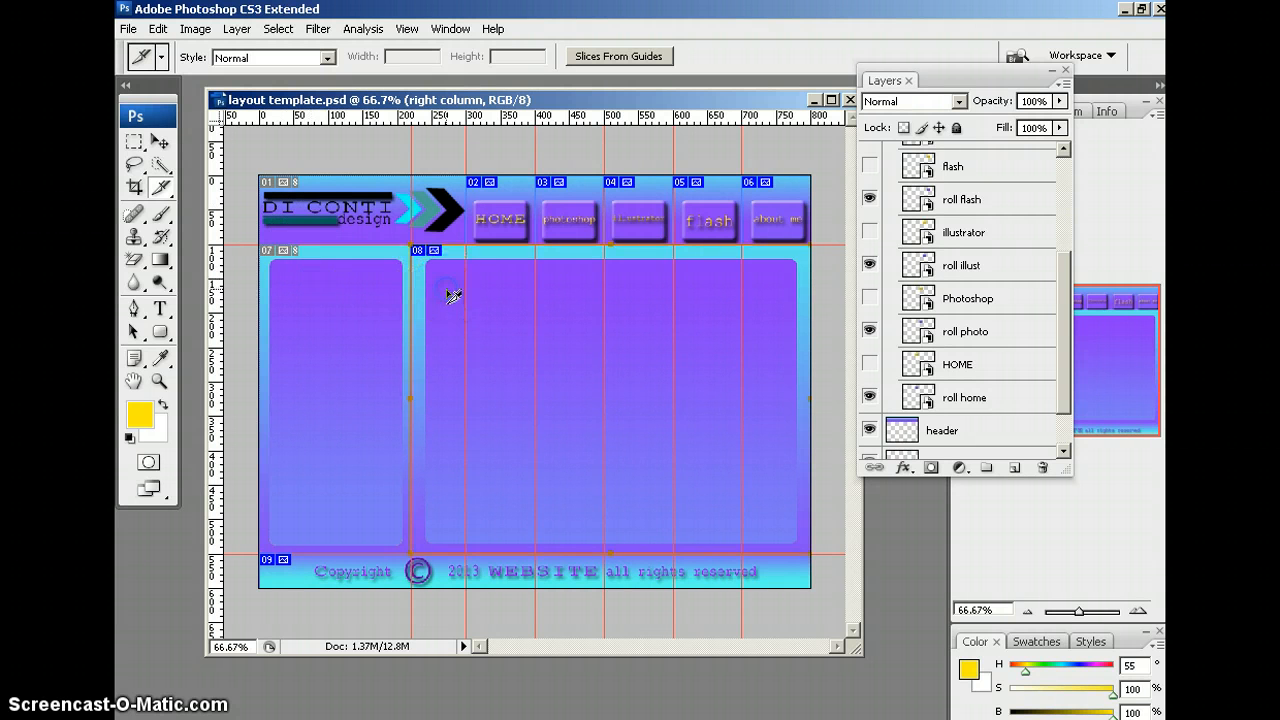
{"action": "key", "text": "Delete"}
{"action": "left_click", "coordinate": [293, 573]}
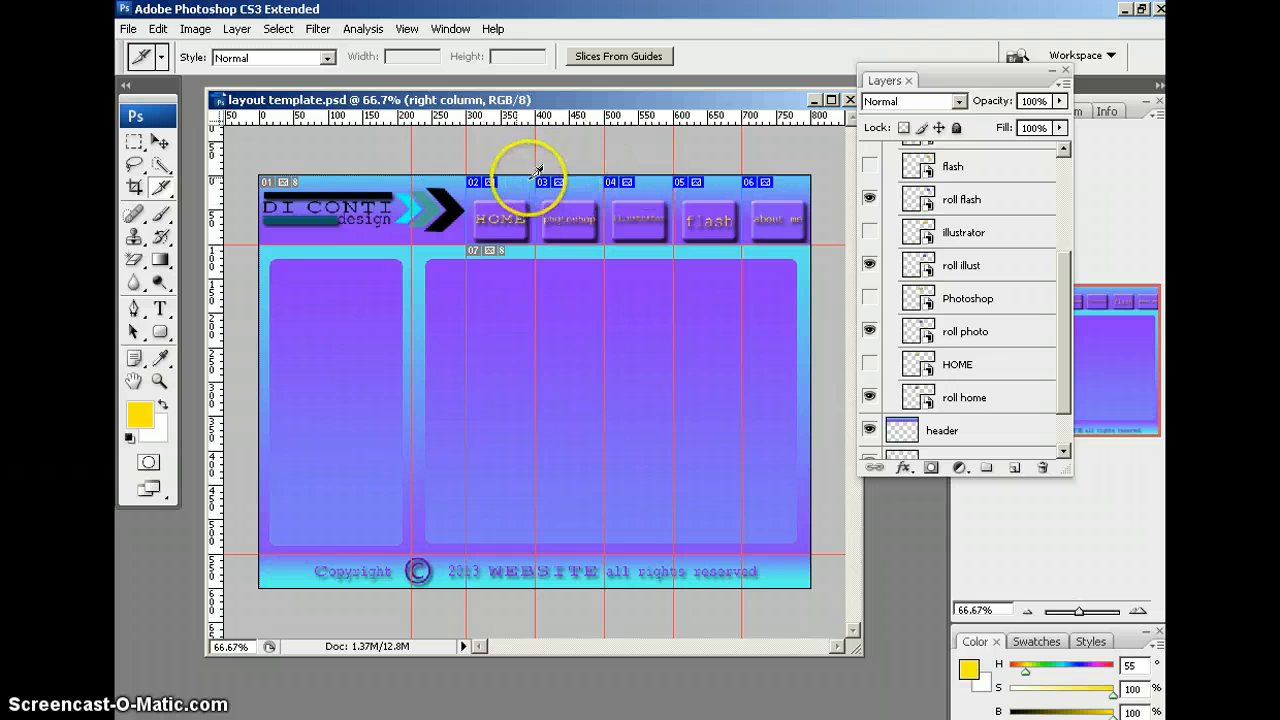
Bring up Save for Web & Devices with the whole layout fitted in the preview and select the five button slices
{"action": "left_click", "coordinate": [128, 28]}
{"action": "left_click", "coordinate": [180, 294]}
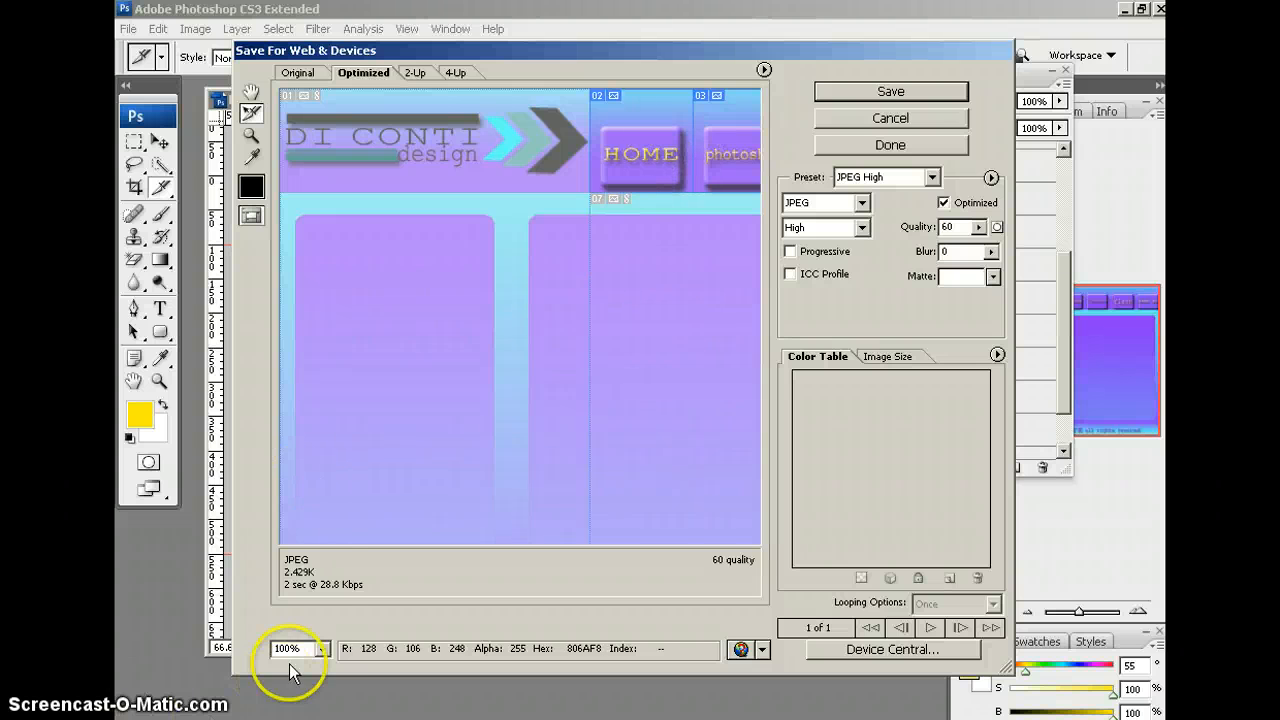
{"action": "left_click", "coordinate": [320, 648]}
{"action": "left_click", "coordinate": [310, 632]}
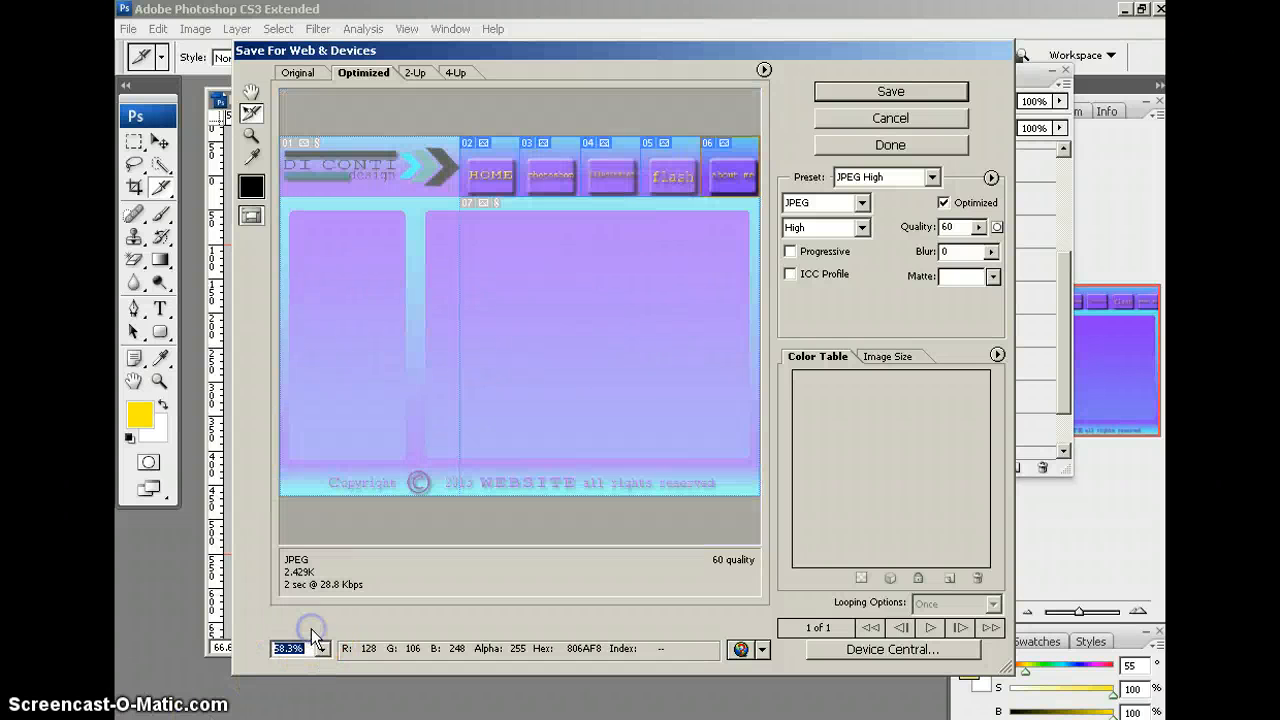
{"action": "left_click", "coordinate": [497, 177]}
{"action": "left_click", "coordinate": [592, 178]}
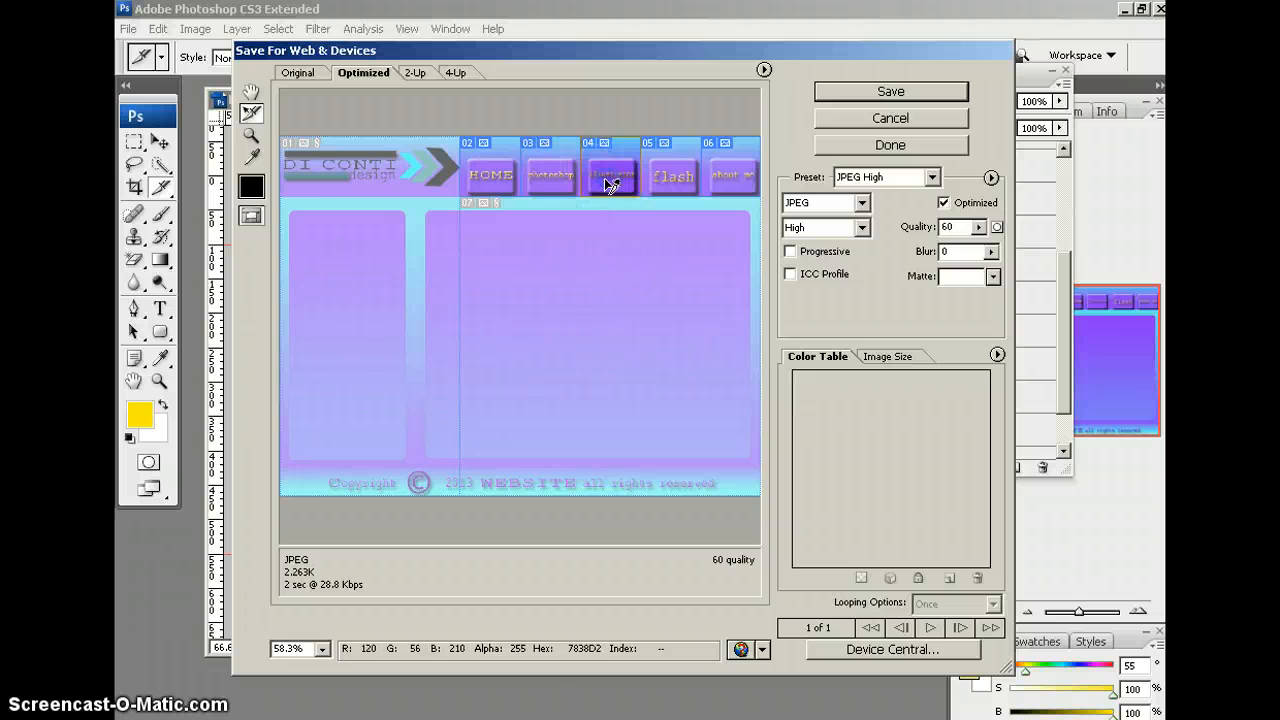
{"action": "left_click", "coordinate": [494, 173], "text": "shift"}
{"action": "left_click", "coordinate": [565, 177], "text": "shift"}
{"action": "left_click", "coordinate": [660, 177], "text": "shift"}
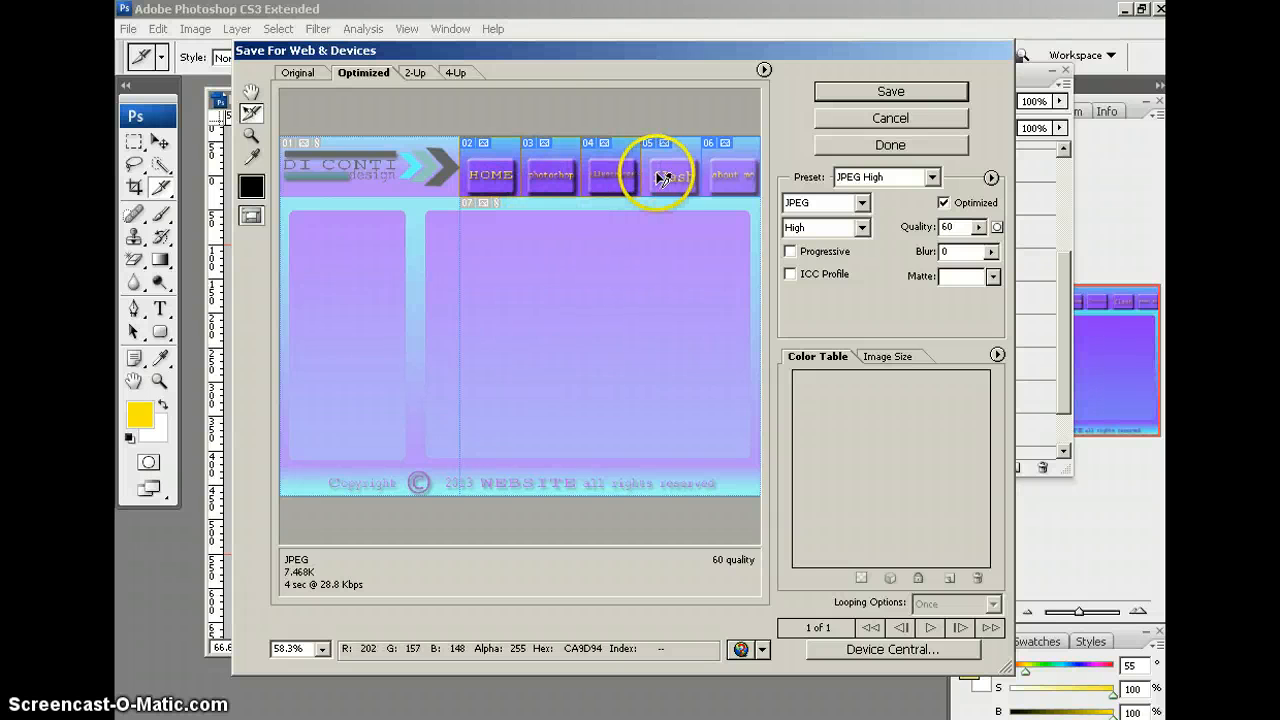
{"action": "left_click", "coordinate": [737, 177], "text": "shift"}
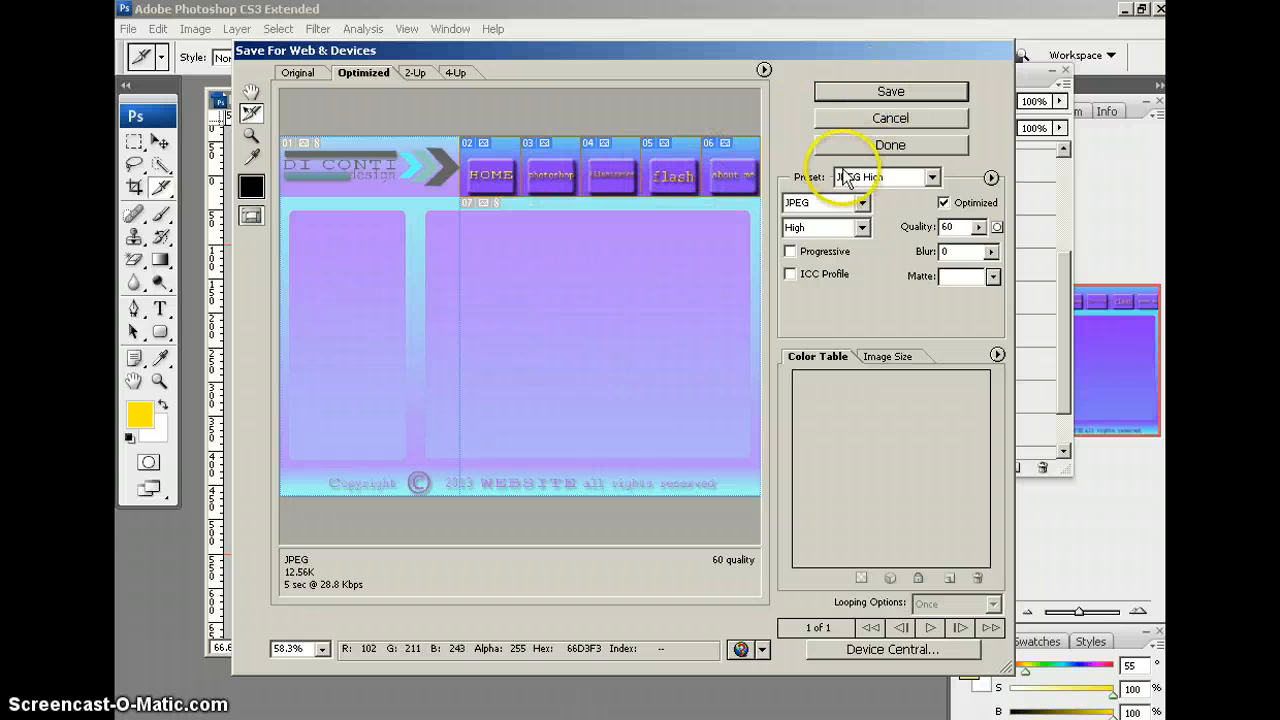
Try to export to the DiConti PS Layout folder with the Images Only file type, and cancel replacing the existing button images
{"action": "left_click", "coordinate": [877, 92]}
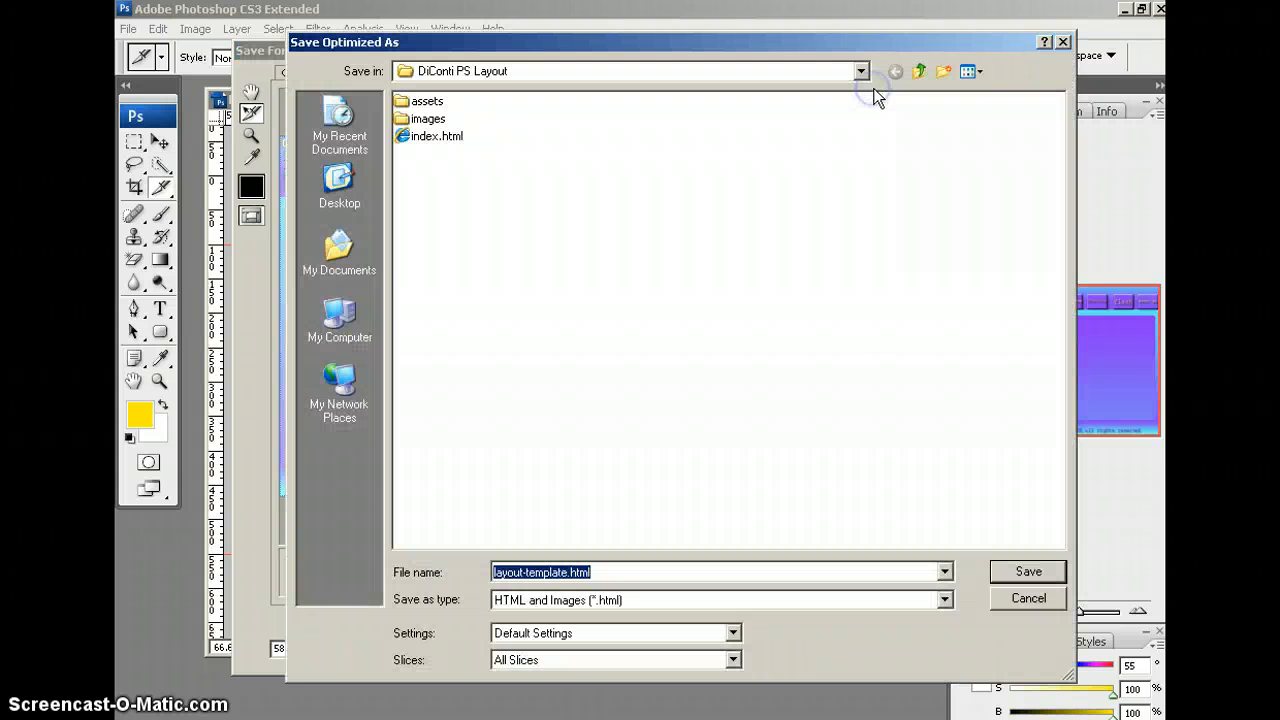
{"action": "left_click", "coordinate": [945, 600]}
{"action": "left_click", "coordinate": [536, 630]}
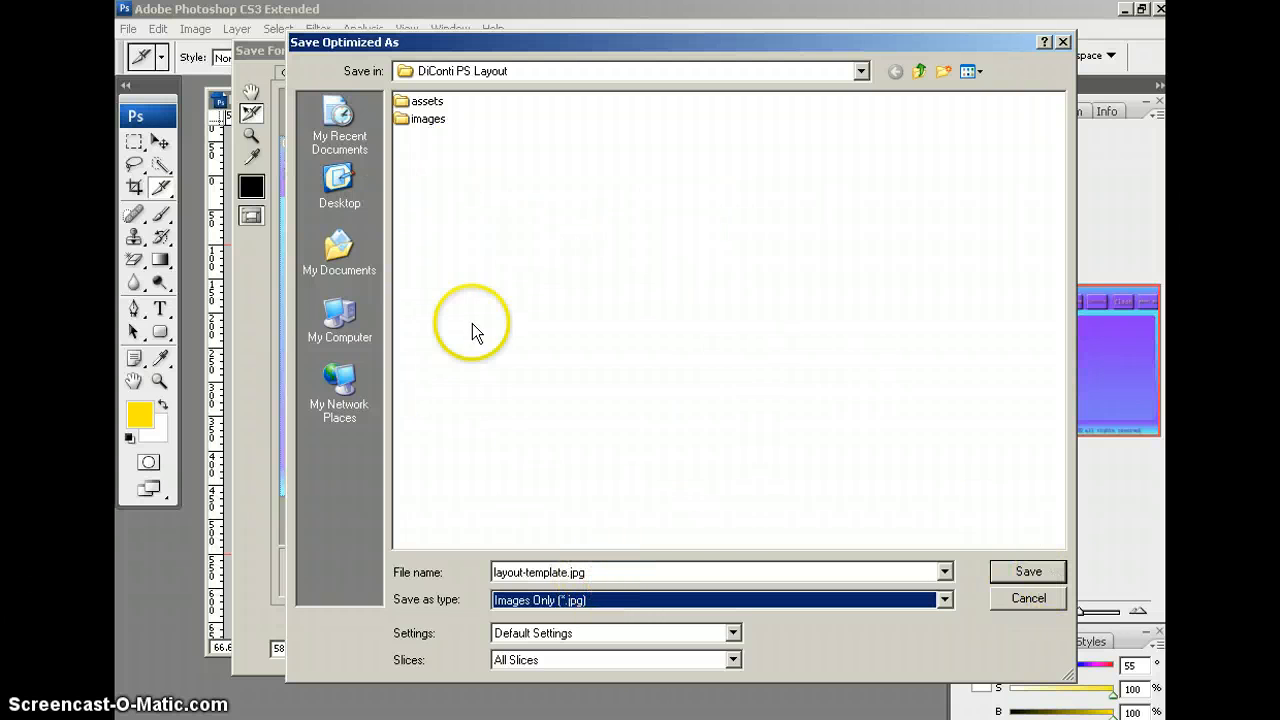
{"action": "left_click", "coordinate": [1030, 573]}
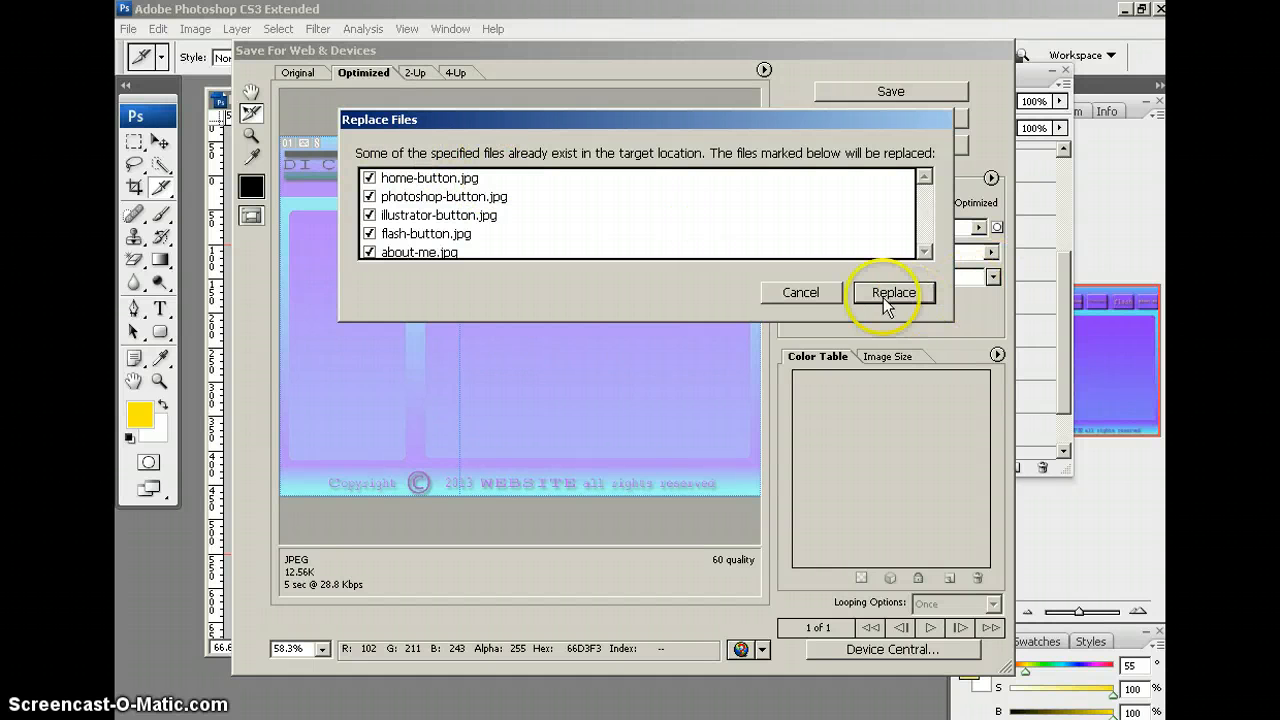
{"action": "left_click", "coordinate": [811, 292]}
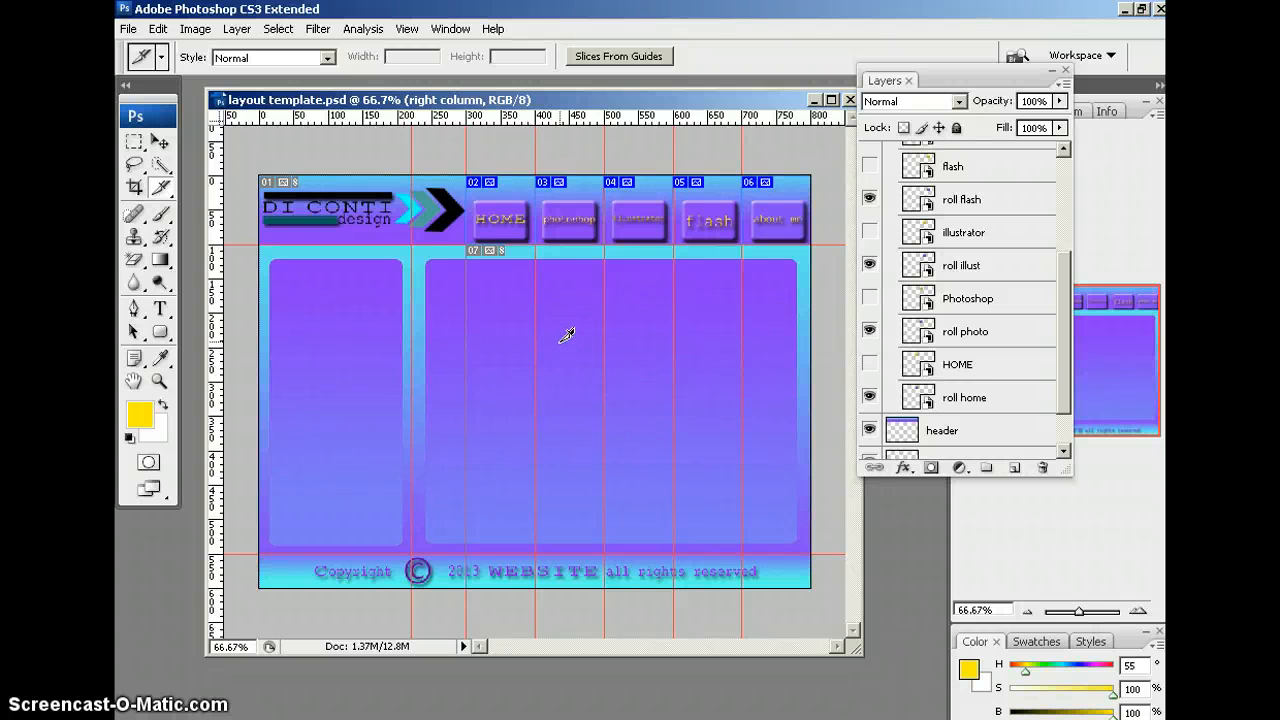
Rename the HOME button slice to "roll home" and the photoshop button slice to "roll photo"
{"action": "double_click", "coordinate": [515, 214]}
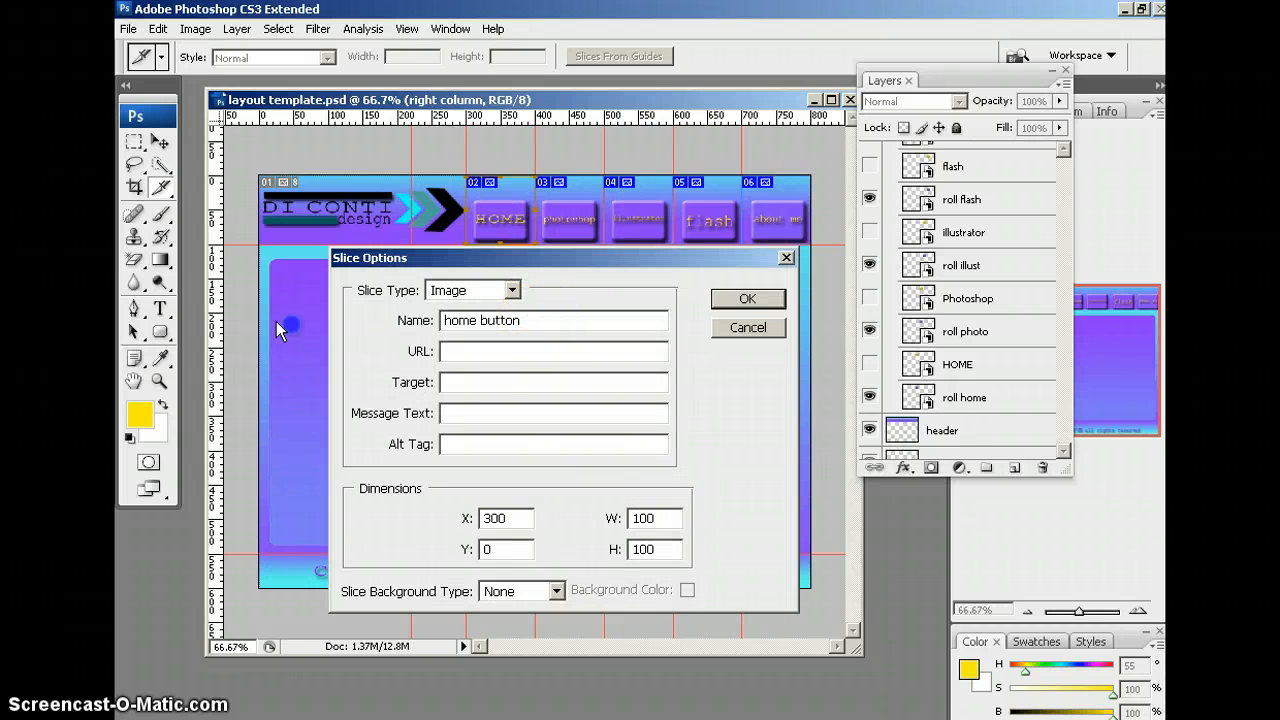
{"action": "key", "text": "ctrl+a"}
{"action": "type", "text": "roll home"}
{"action": "left_click", "coordinate": [740, 299]}
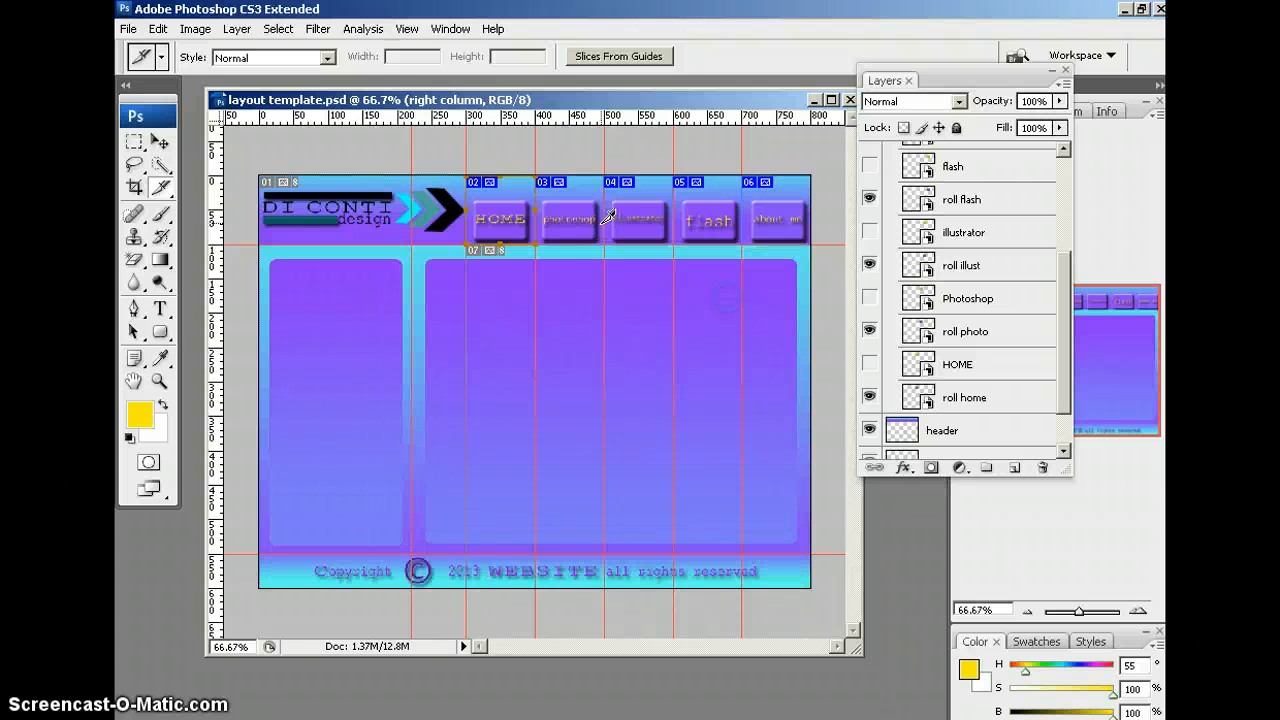
{"action": "double_click", "coordinate": [578, 220]}
{"action": "left_click_drag", "start_coordinate": [563, 320], "coordinate": [366, 318]}
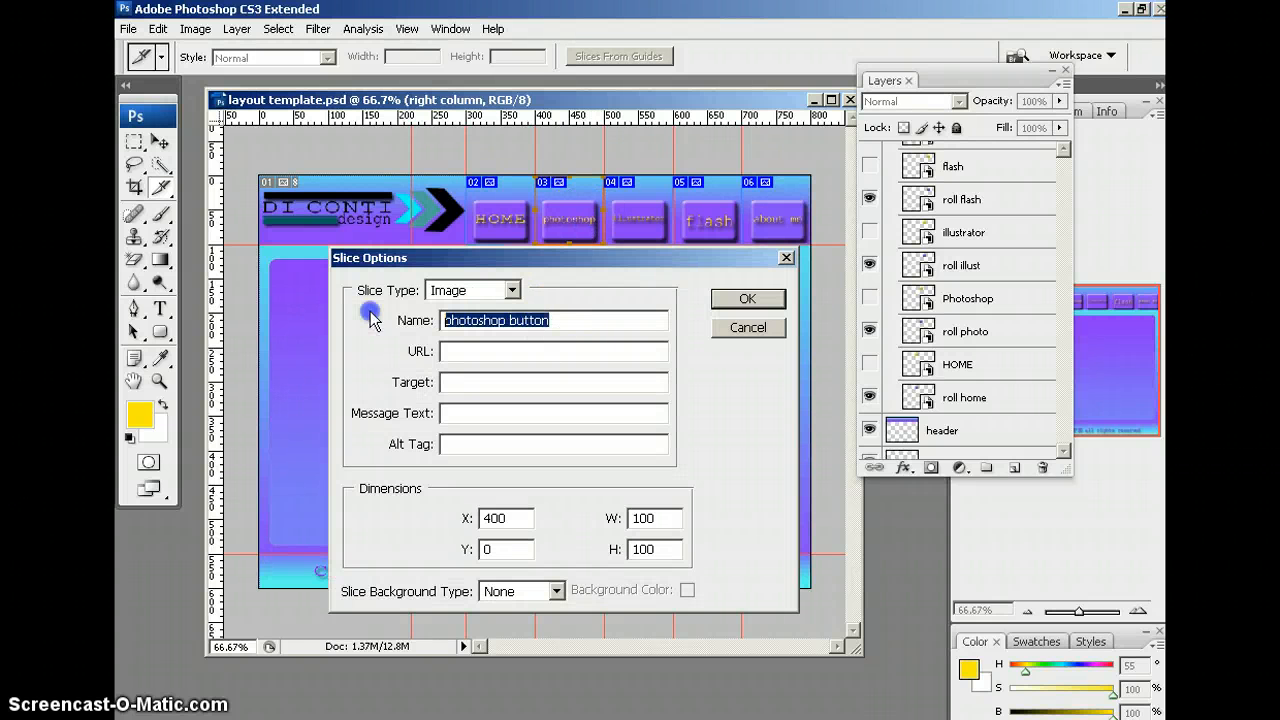
{"action": "type", "text": "roll photo"}
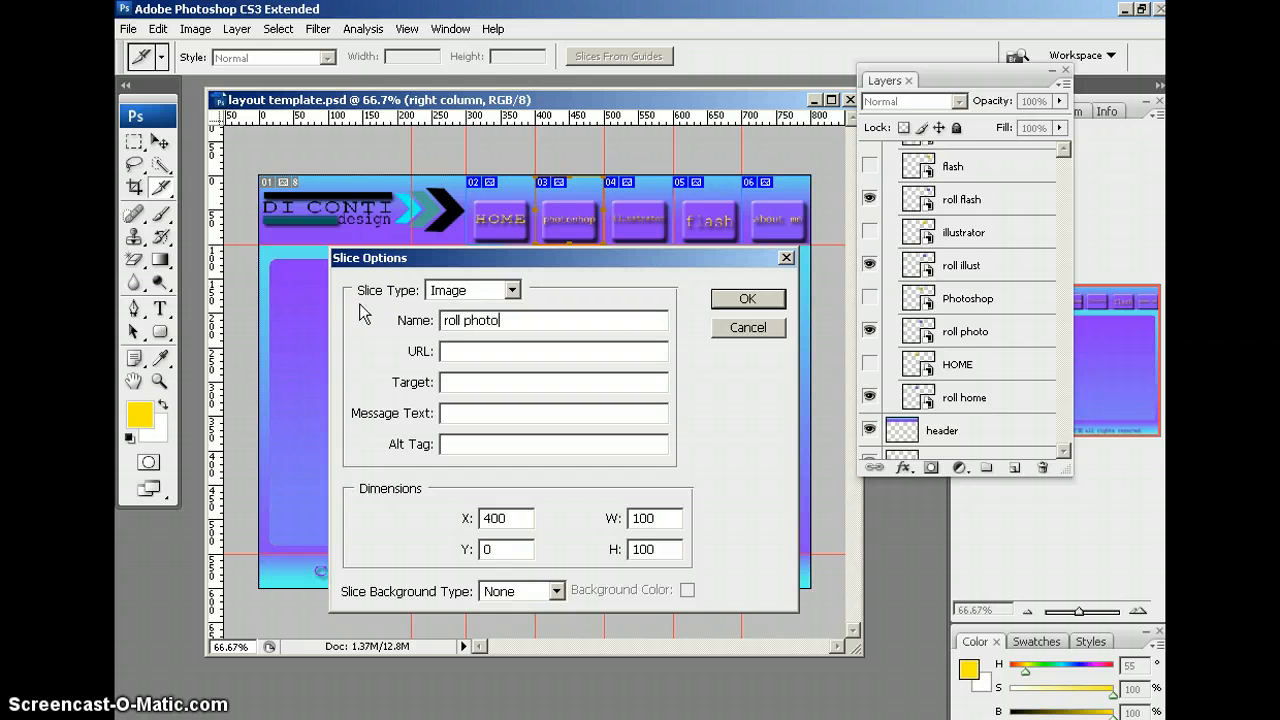
{"action": "left_click", "coordinate": [745, 298]}
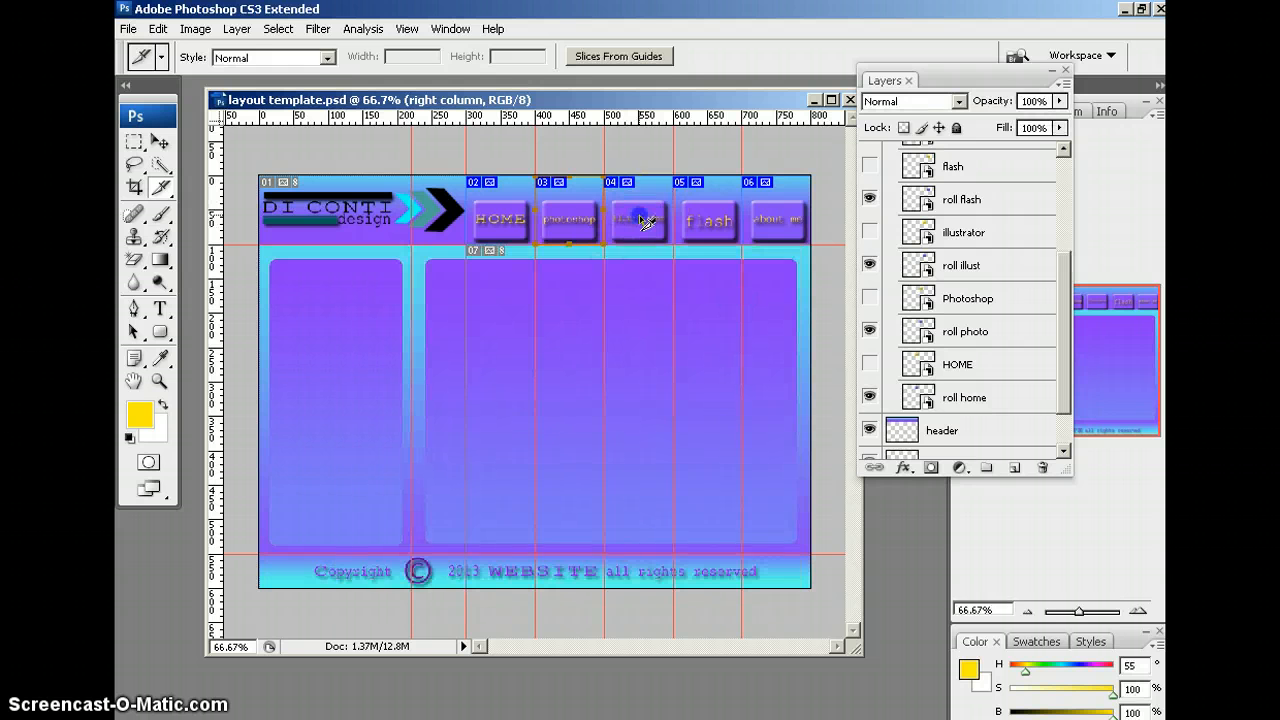
Rename the illustrator button slice to "roll illustrator" and the flash button slice to "roll flash"
{"action": "double_click", "coordinate": [645, 220]}
{"action": "left_click_drag", "start_coordinate": [543, 320], "coordinate": [283, 300]}
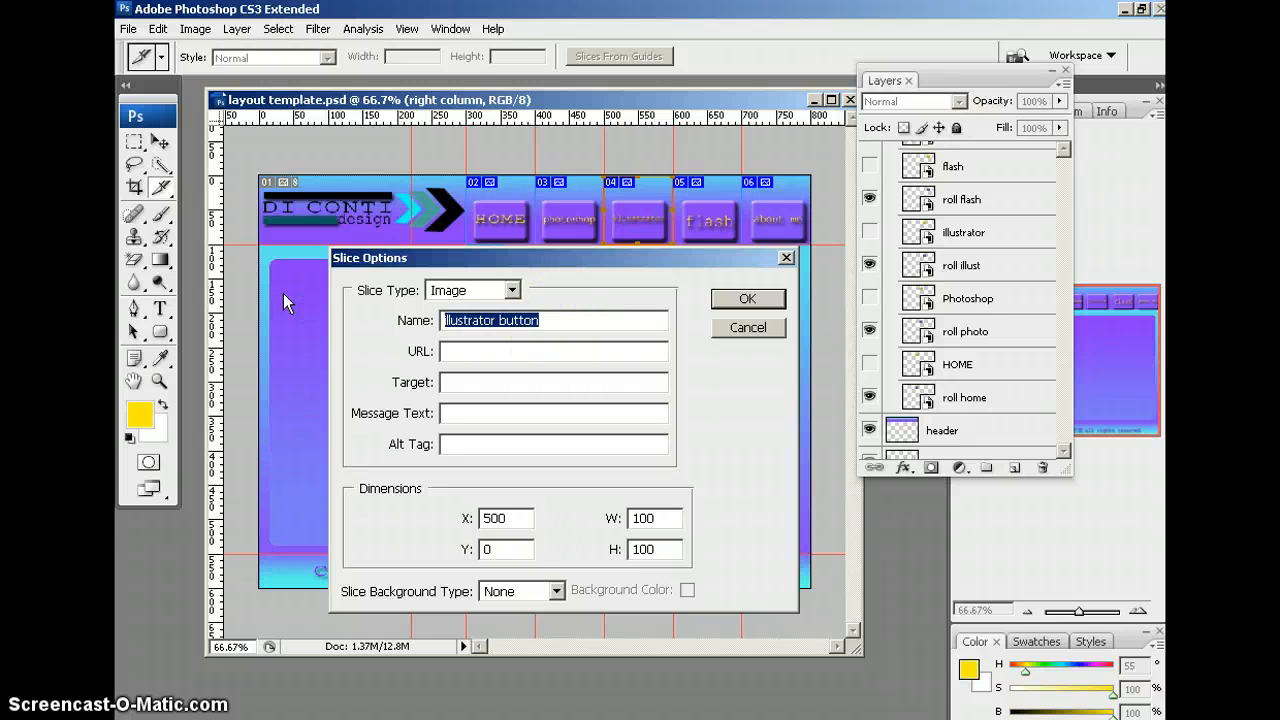
{"action": "type", "text": "roll illus"}
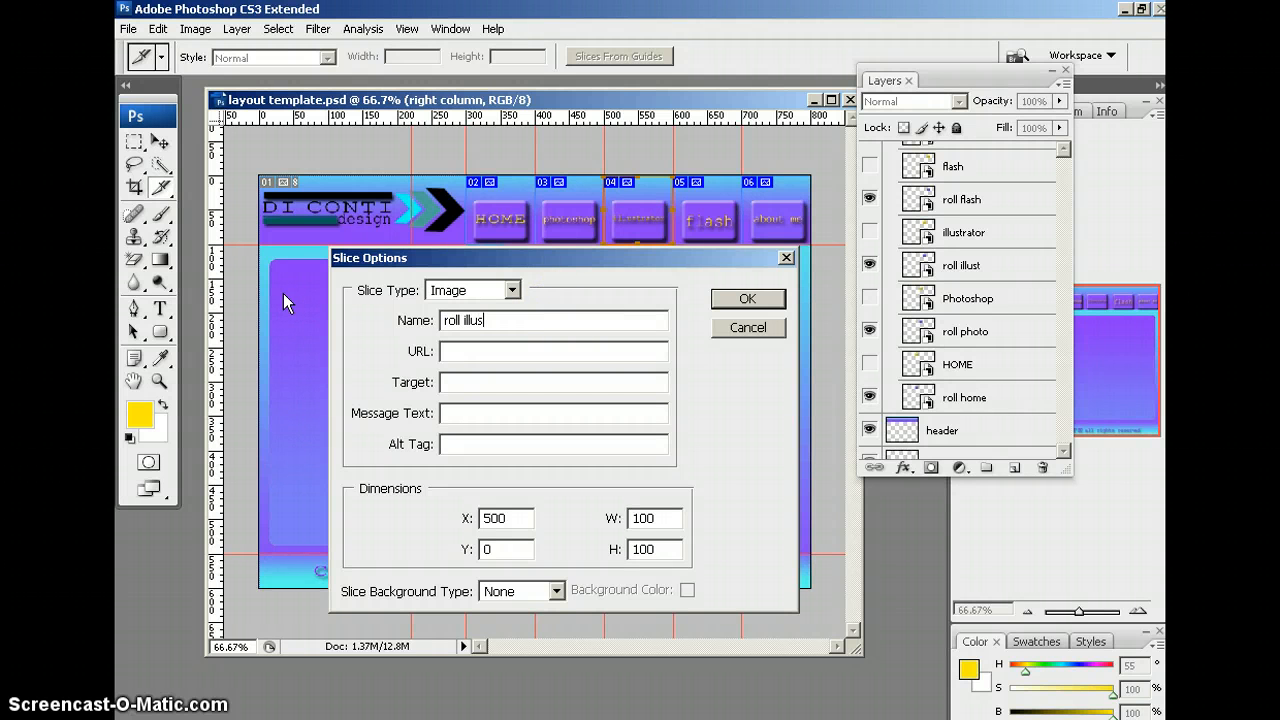
{"action": "type", "text": "trator"}
{"action": "left_click", "coordinate": [740, 298]}
{"action": "double_click", "coordinate": [709, 229]}
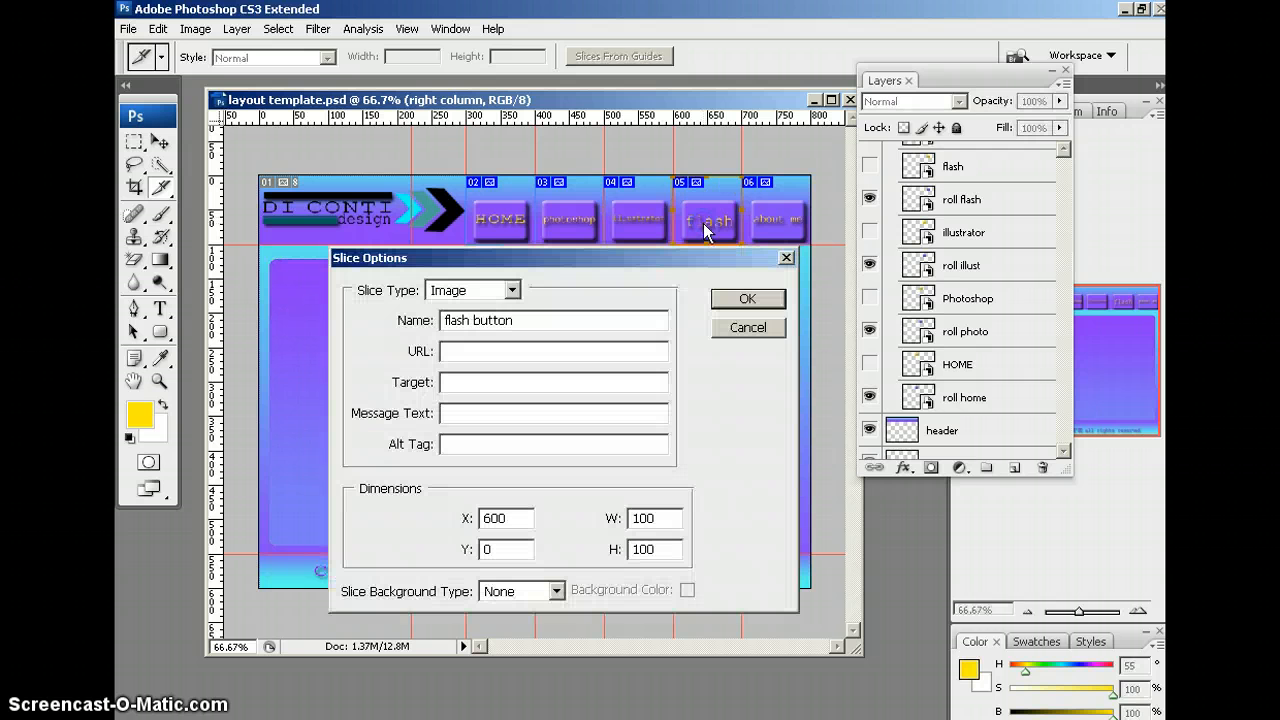
{"action": "type", "text": "roll flash"}
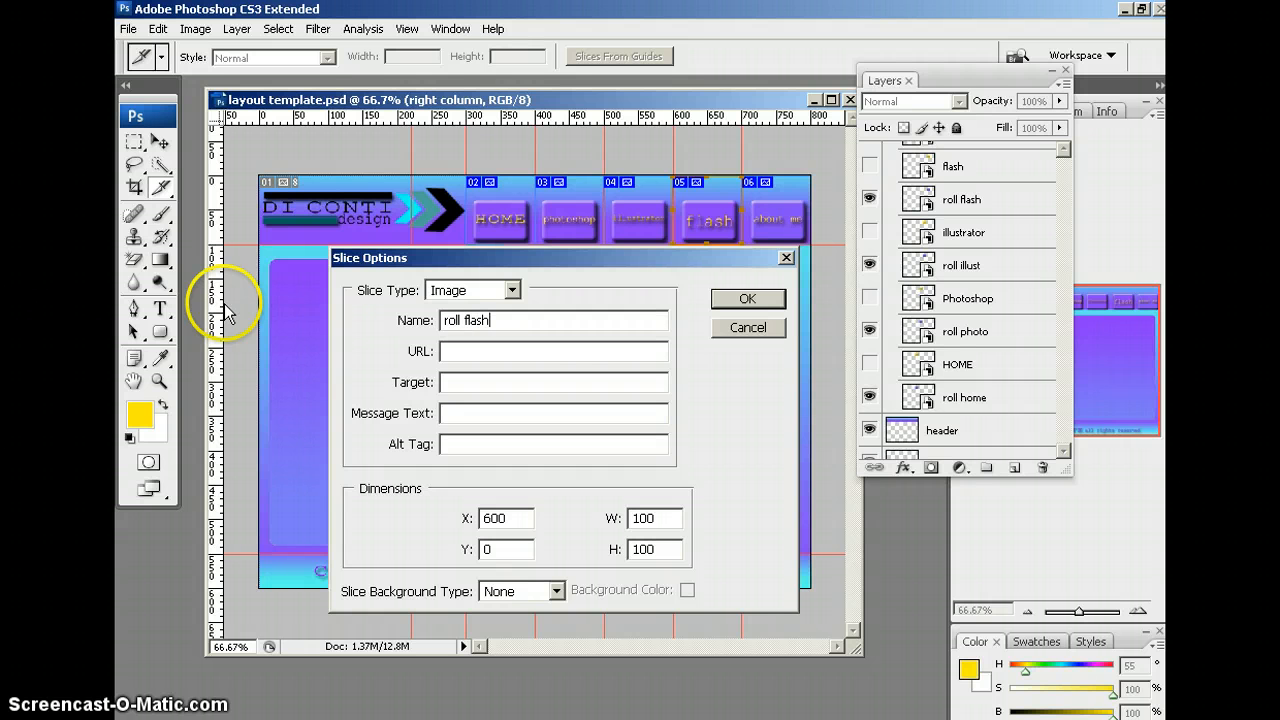
{"action": "left_click", "coordinate": [748, 298]}
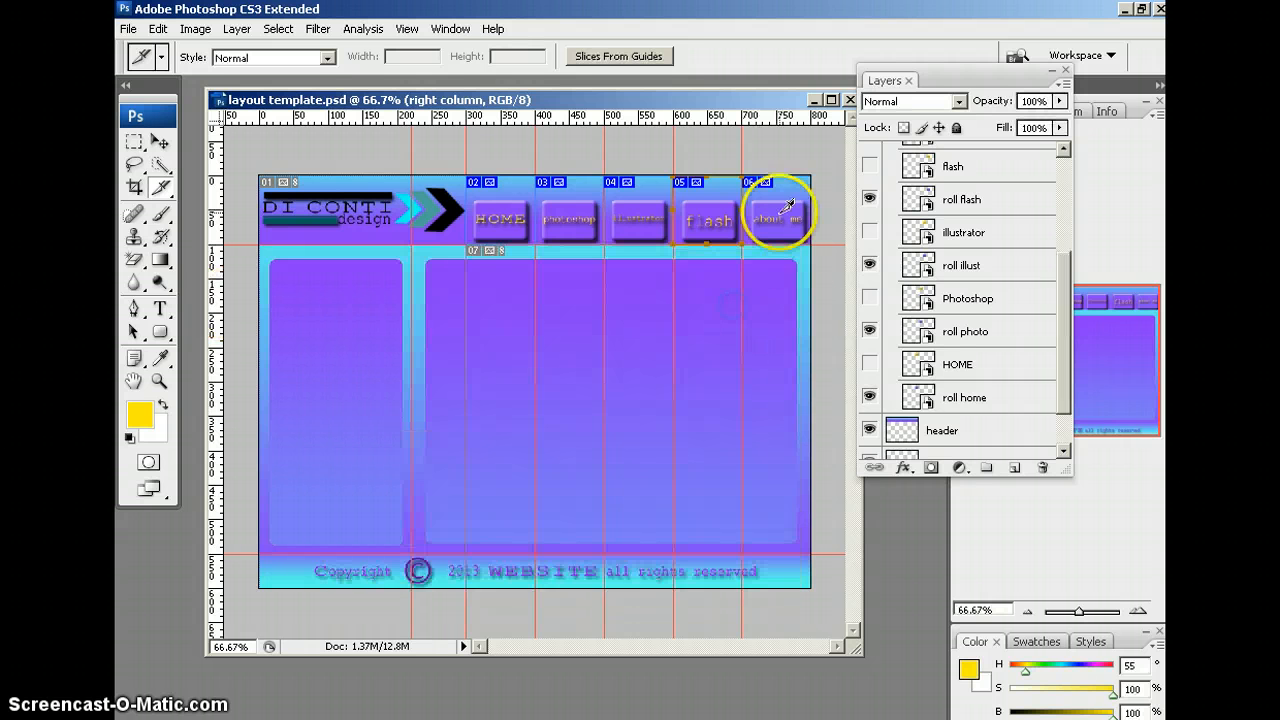
Rename the about me button slice to "roll about"
{"action": "double_click", "coordinate": [783, 220]}
{"action": "left_click_drag", "start_coordinate": [551, 320], "coordinate": [220, 328]}
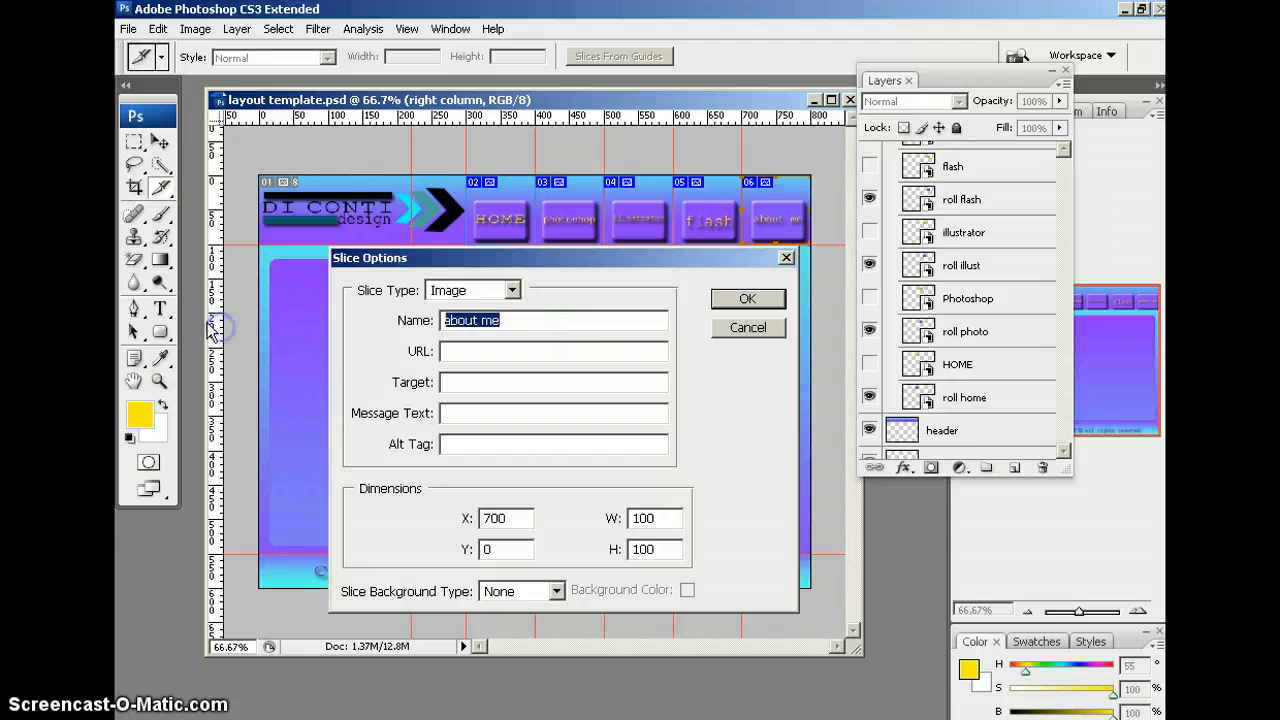
{"action": "type", "text": "a"}
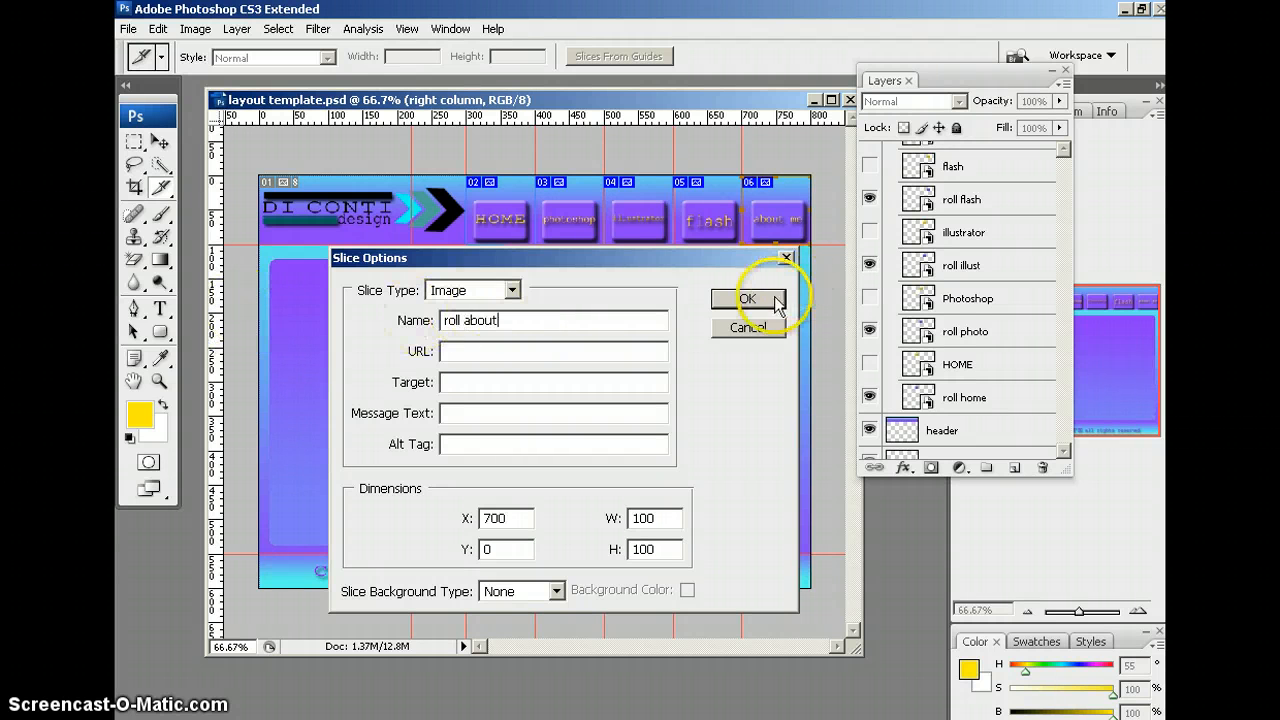
{"action": "left_click", "coordinate": [725, 297]}
{"action": "left_click", "coordinate": [128, 29]}
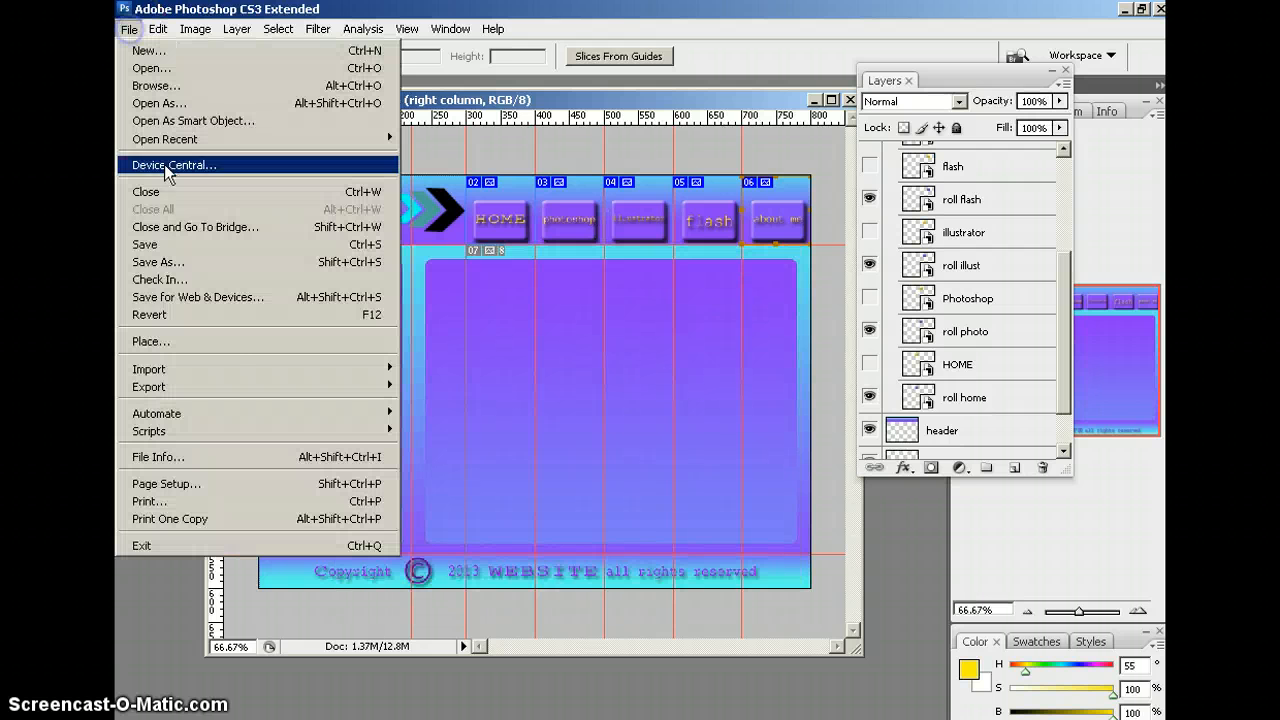
{"action": "left_click", "coordinate": [213, 290]}
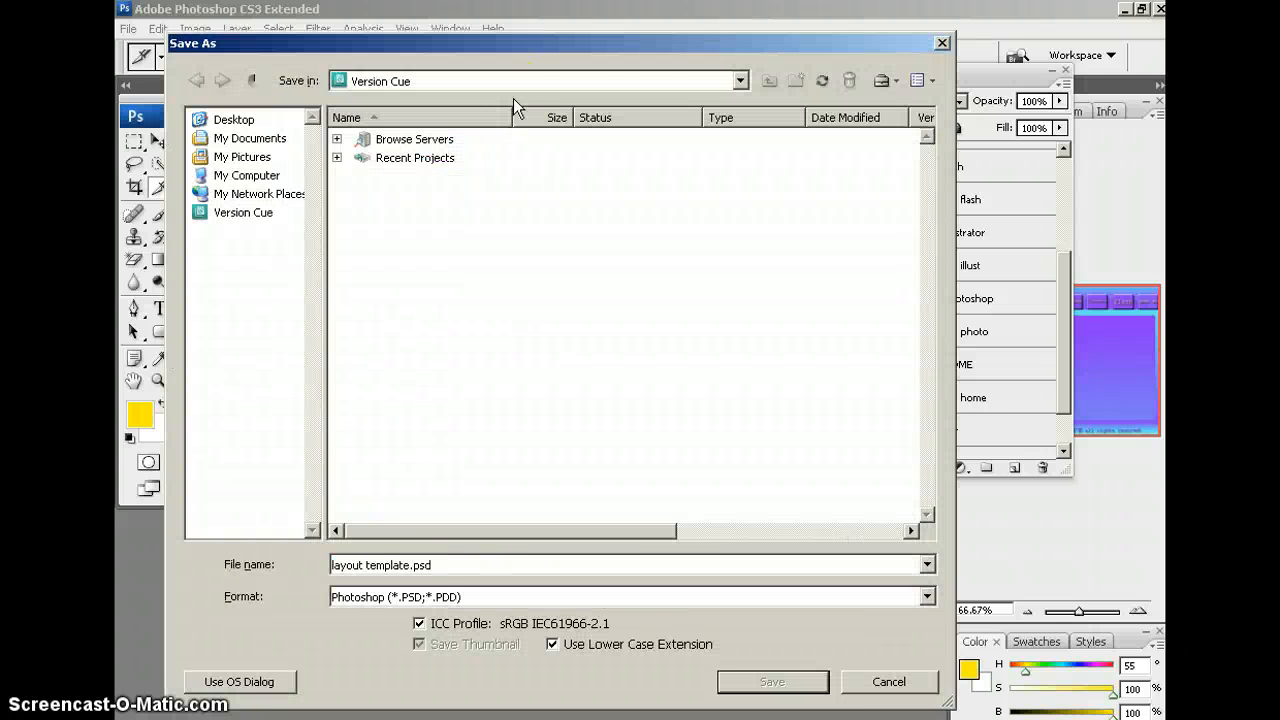
{"action": "key", "text": "Escape"}
Select the five renamed button slices in Save for Web & Devices and export to the DiConti PS Layout folder as Images Only with All Slices
{"action": "left_click", "coordinate": [128, 29]}
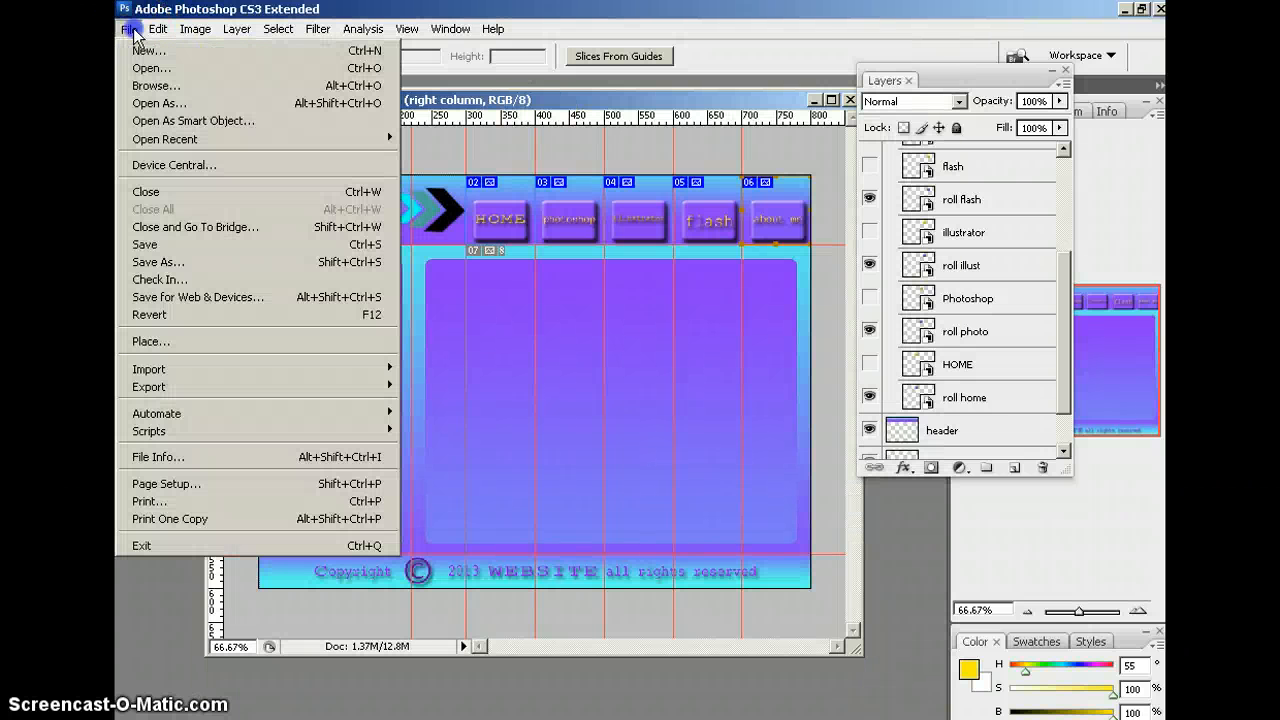
{"action": "left_click", "coordinate": [210, 307]}
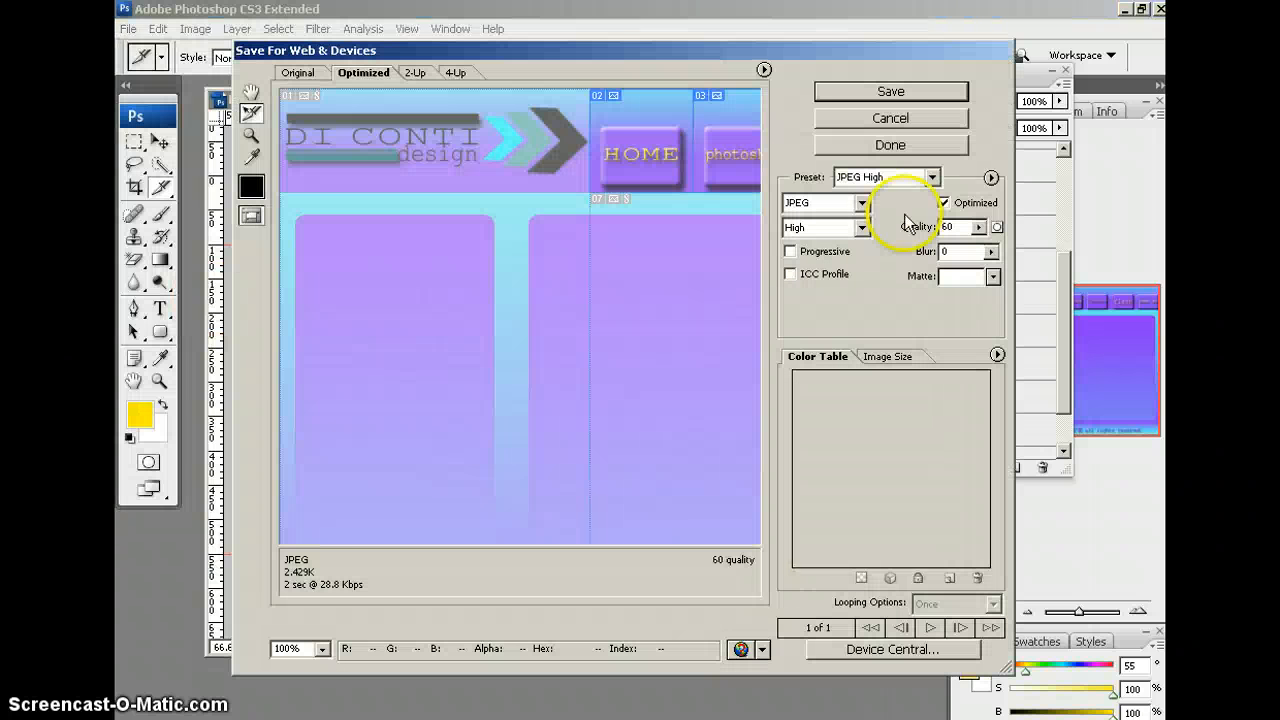
{"action": "left_click", "coordinate": [302, 649]}
{"action": "left_click", "coordinate": [296, 631]}
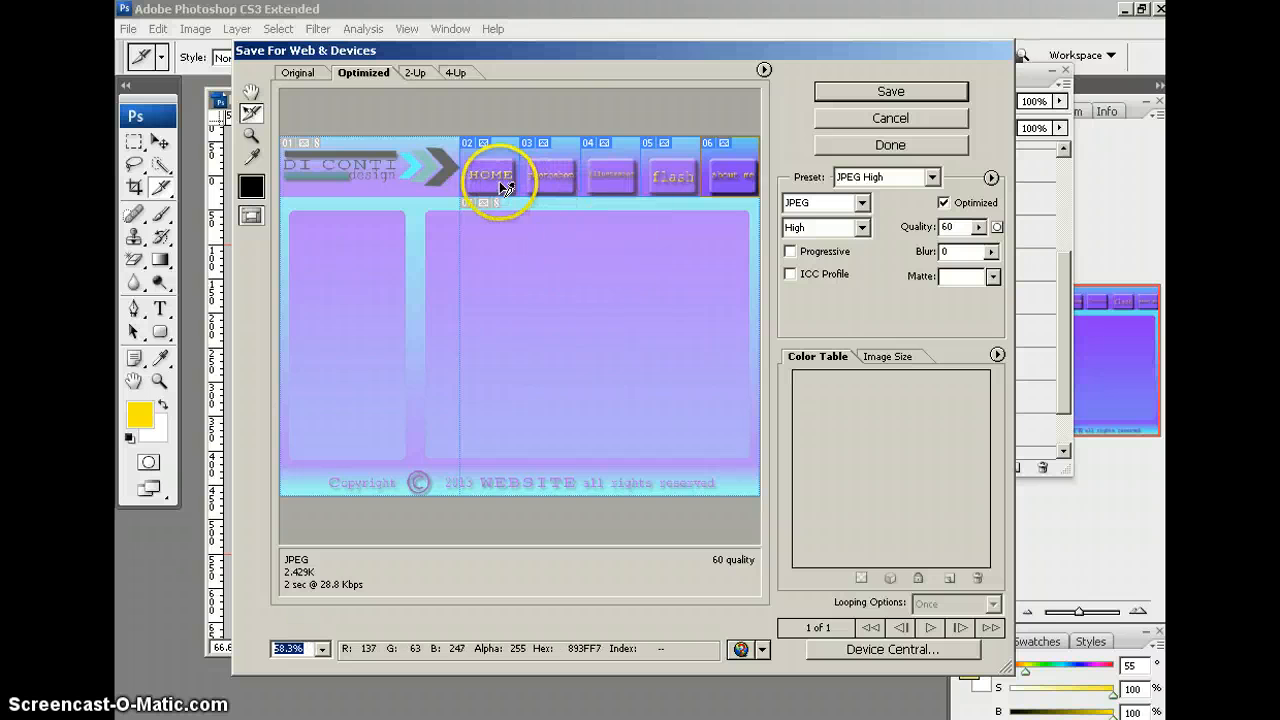
{"action": "left_click", "coordinate": [557, 176], "text": "shift"}
{"action": "left_click", "coordinate": [612, 177], "text": "shift"}
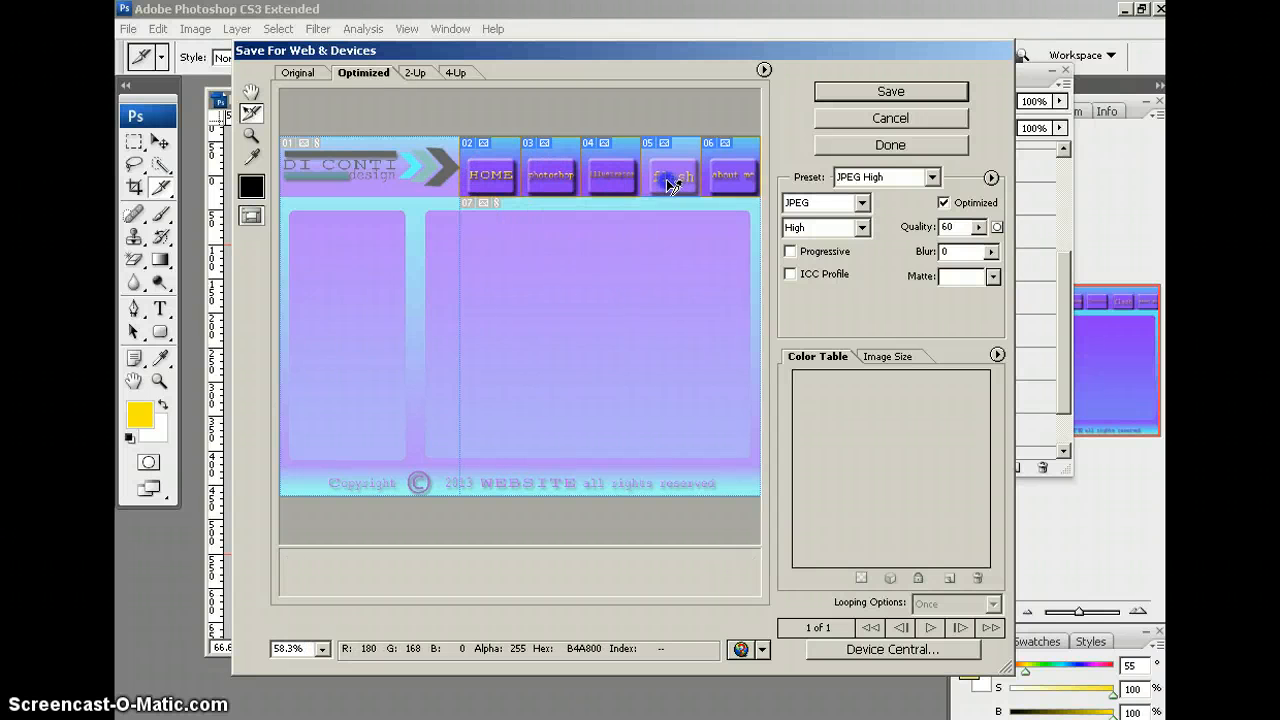
{"action": "left_click", "coordinate": [669, 182], "text": "shift"}
{"action": "left_click", "coordinate": [734, 172], "text": "shift"}
{"action": "left_click", "coordinate": [737, 172], "text": "shift"}
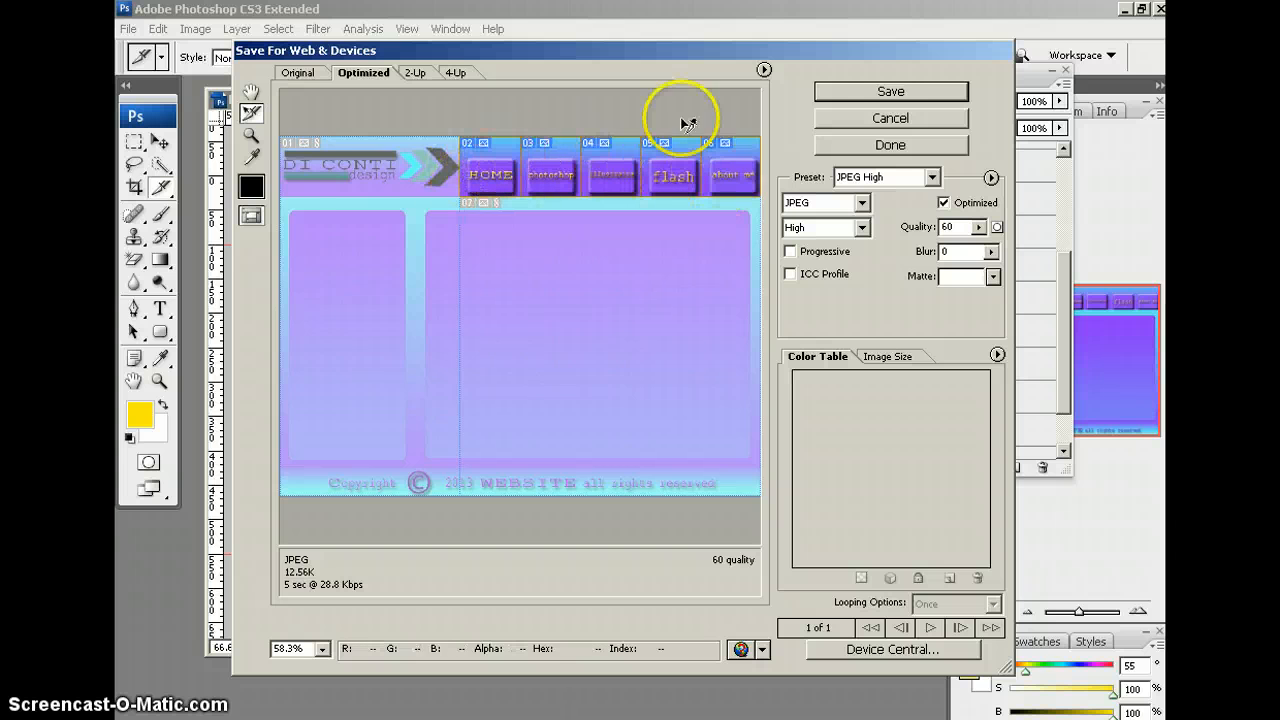
{"action": "left_click", "coordinate": [889, 91]}
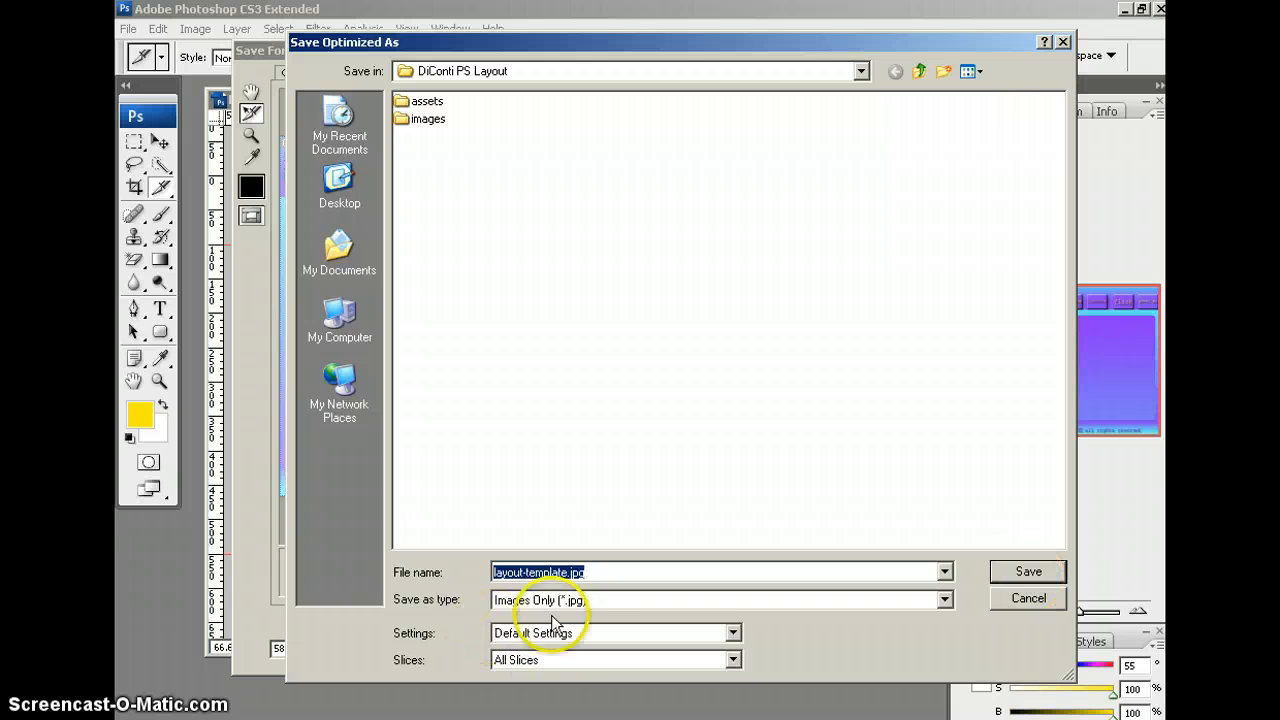
{"action": "left_click", "coordinate": [998, 571]}
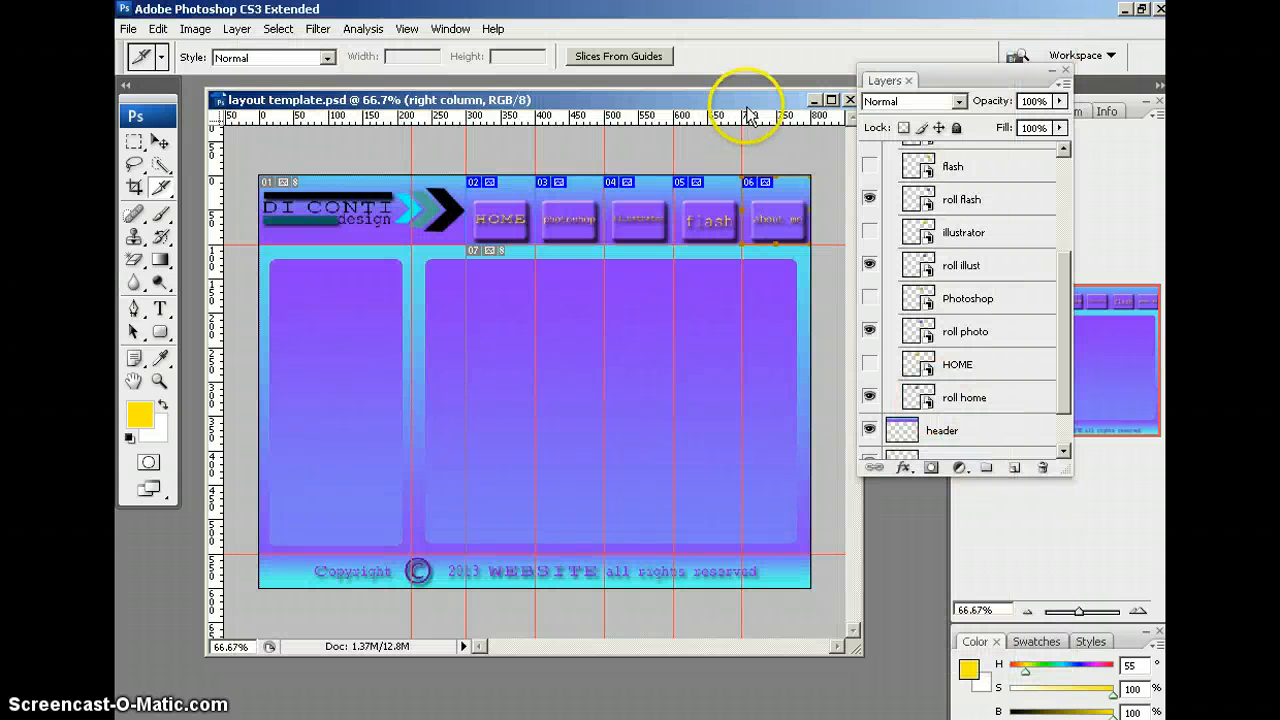